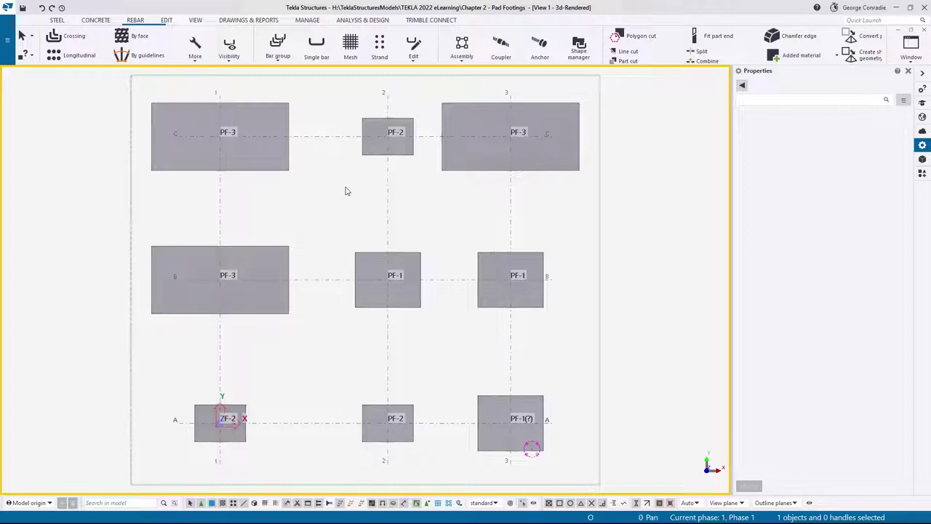
# Step: Perform numbering on the pad footing model to update the part marks
pyautogui.click(248, 20)
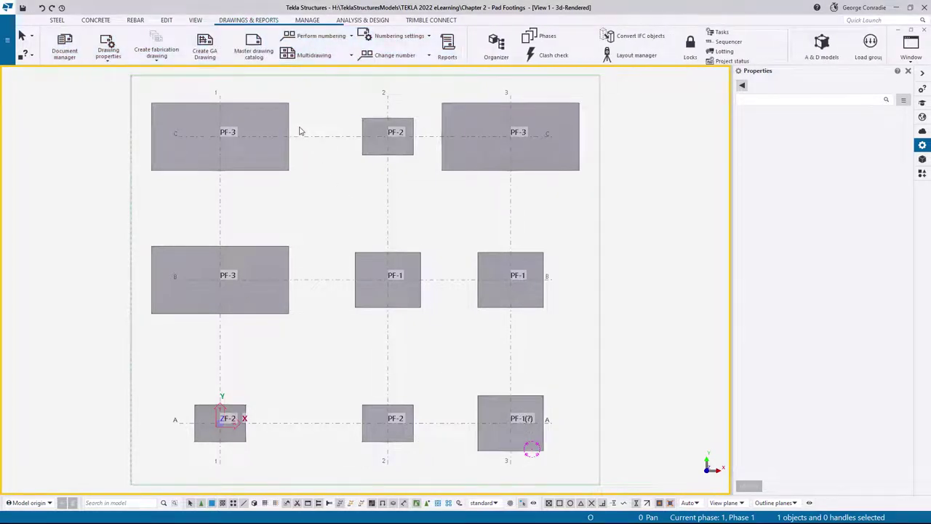
pyautogui.click(351, 36)
pyautogui.click(309, 100)
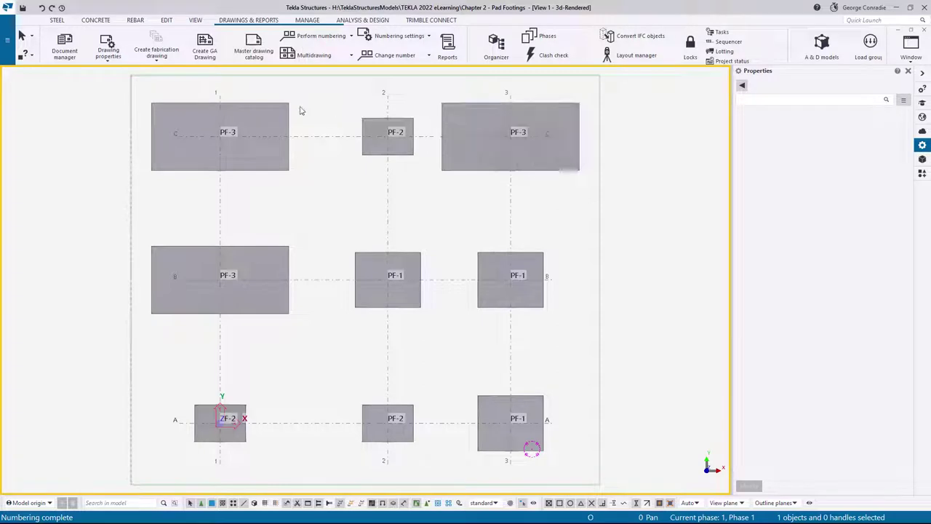
pyautogui.click(166, 20)
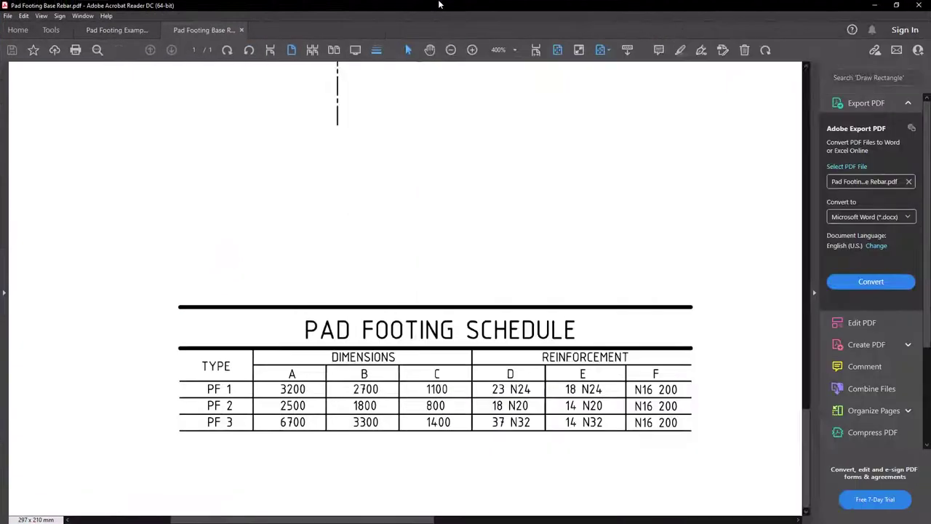
# Step: Examine the footing layout and the Pad Footing Schedule in Pad Footing Example.pdf for dimensions and reinforcement
pyautogui.click(132, 34)
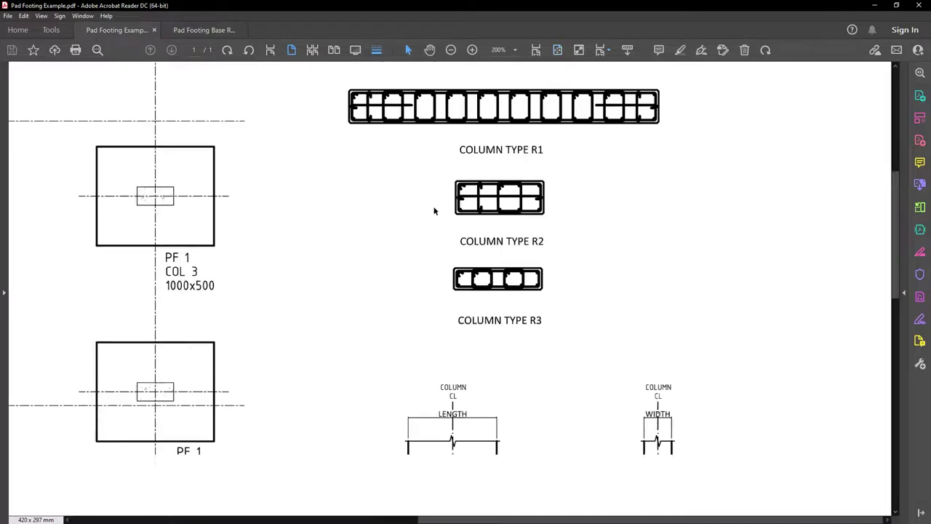
pyautogui.keyDown('ctrl'); pyautogui.scroll(-3, 387, 278); pyautogui.keyUp('ctrl')
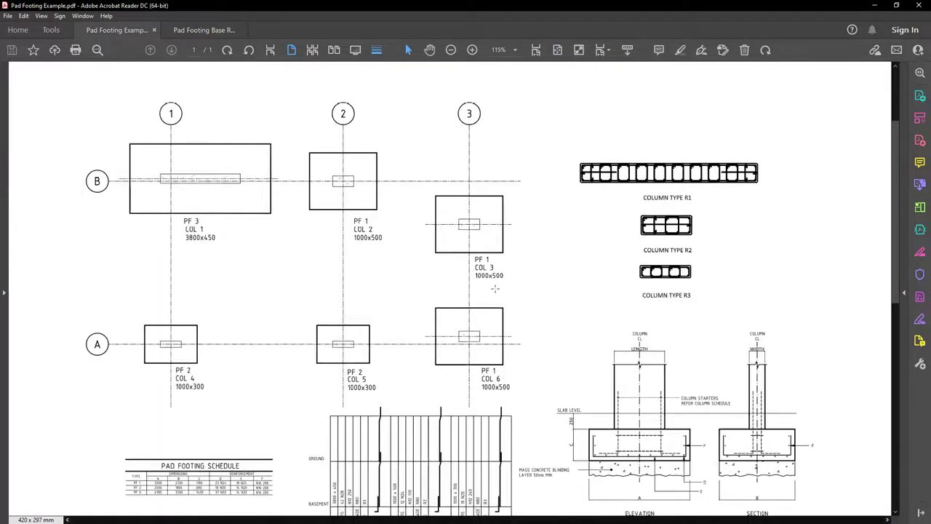
pyautogui.scroll(-1, 548, 279)
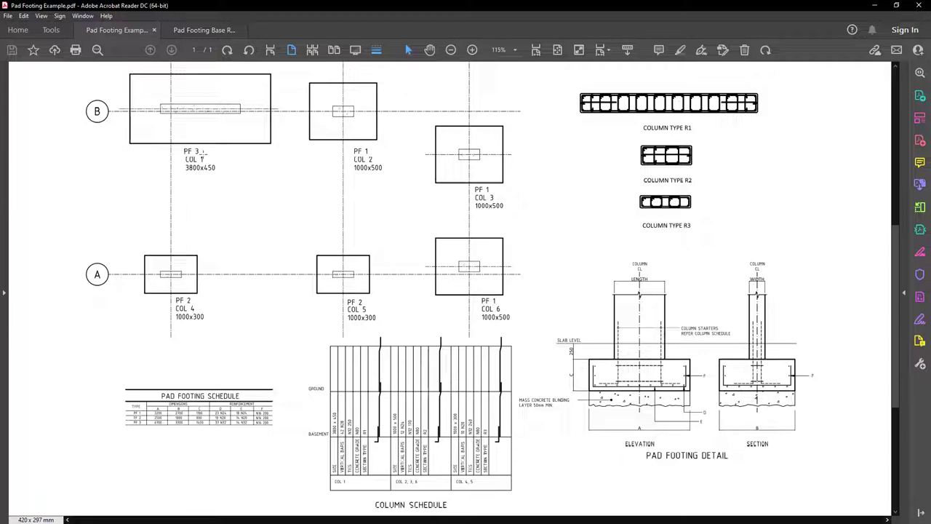
pyautogui.keyDown('ctrl'); pyautogui.scroll(6, 184, 439); pyautogui.keyUp('ctrl')
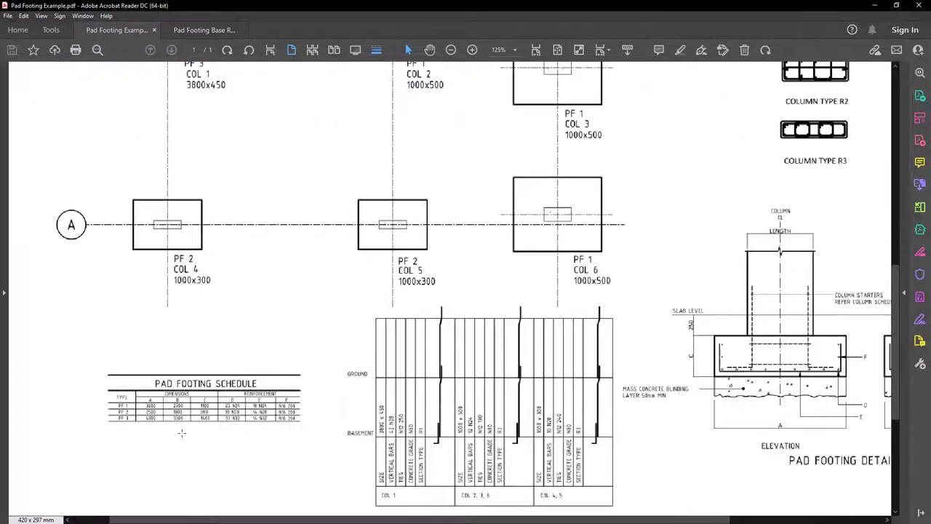
pyautogui.hscroll(-5, 264, 418)
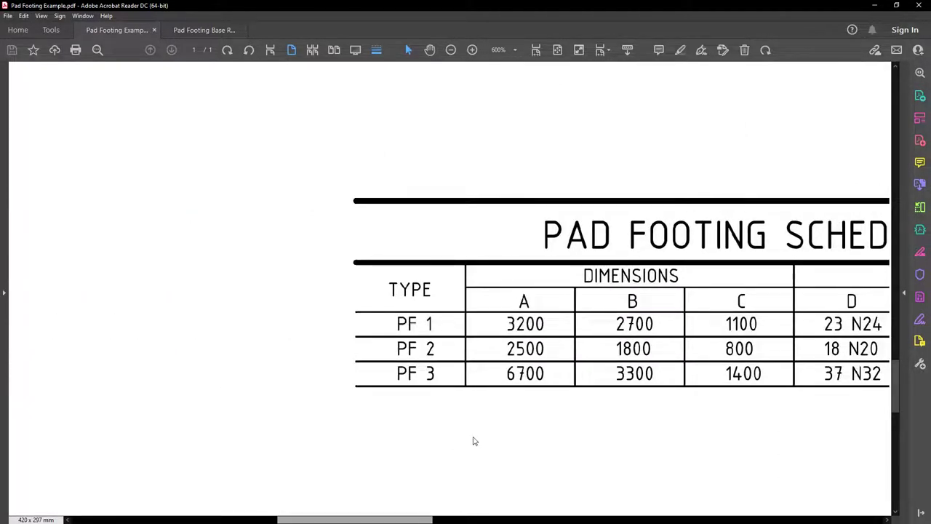
pyautogui.scroll(5, 538, 372)
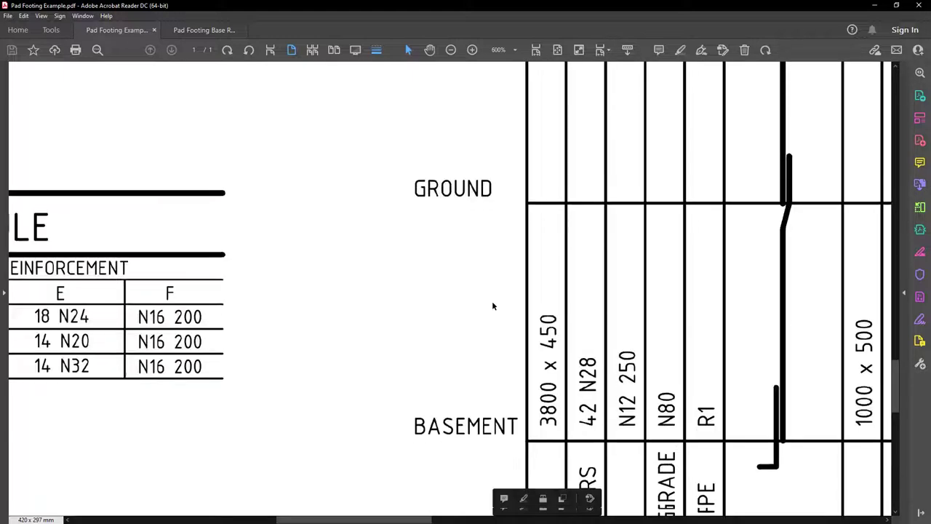
pyautogui.keyDown('ctrl'); pyautogui.scroll(-1, 492, 302); pyautogui.keyUp('ctrl')
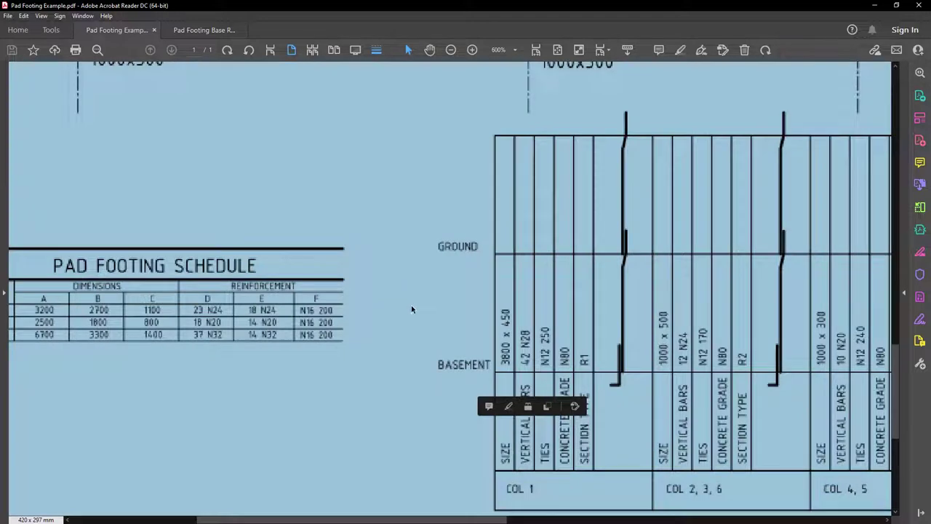
pyautogui.keyDown('ctrl'); pyautogui.scroll(-1, 411, 309); pyautogui.keyUp('ctrl')
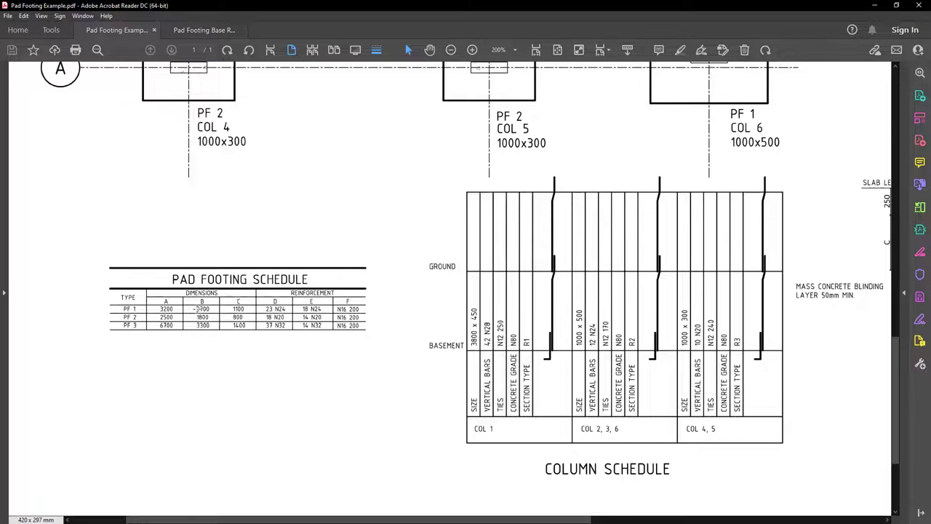
# Step: Examine the Column Schedule, the Pad Footing Detail and column section types R1 to R3 in the PDF
pyautogui.hscroll(10, 342, 313)
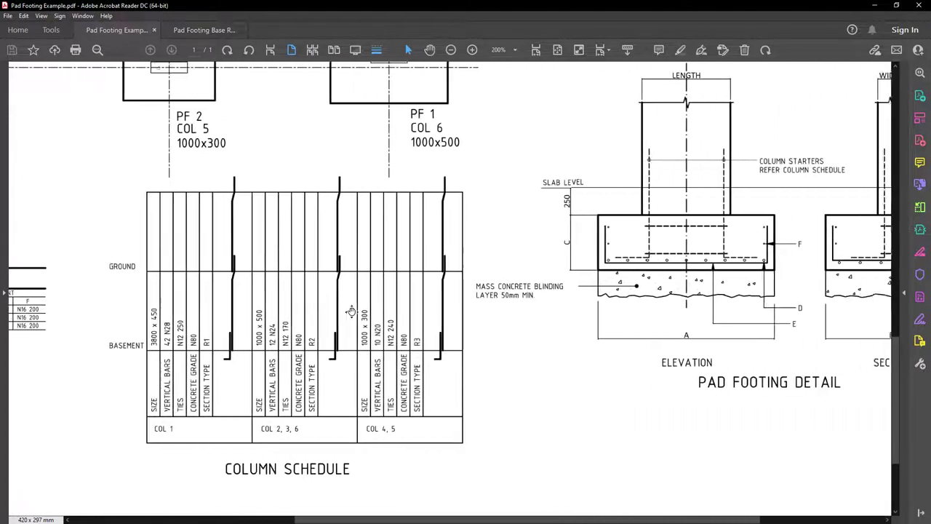
pyautogui.hscroll(1, 352, 312)
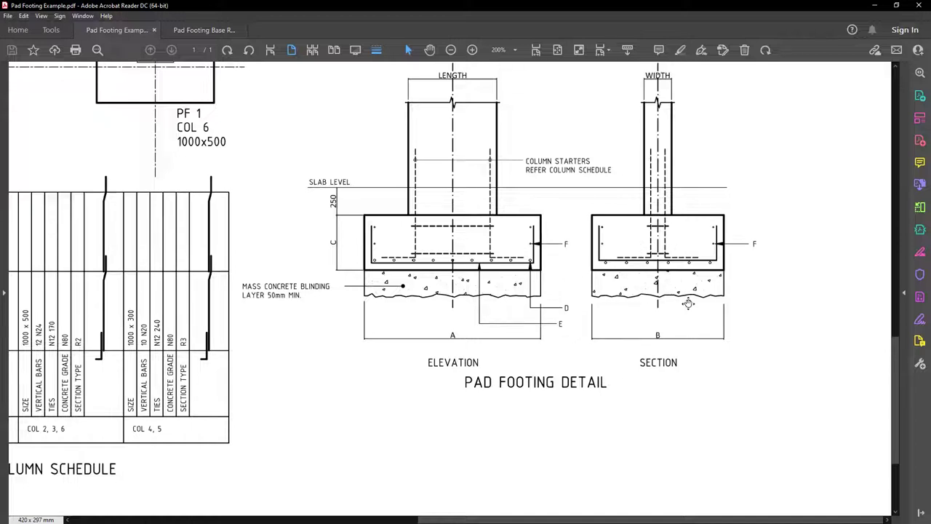
pyautogui.hscroll(-5, 688, 304)
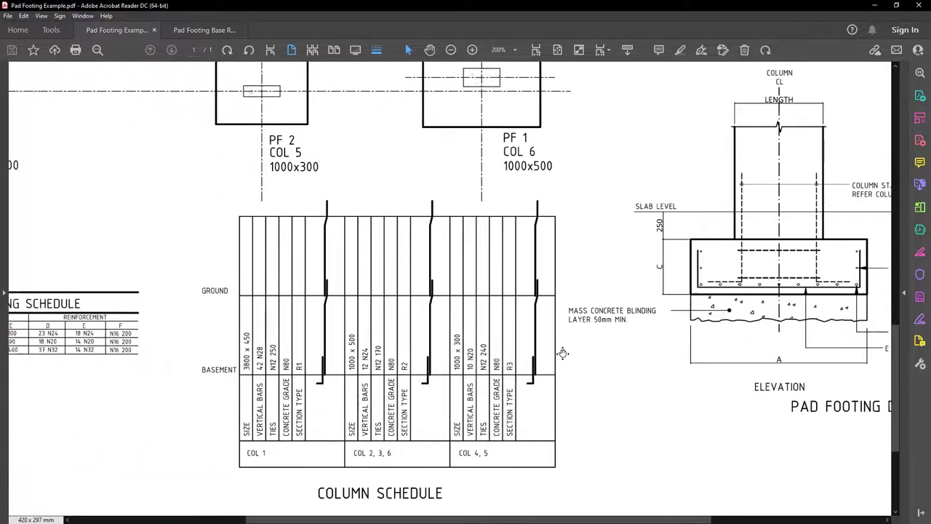
pyautogui.scroll(-1, 633, 333)
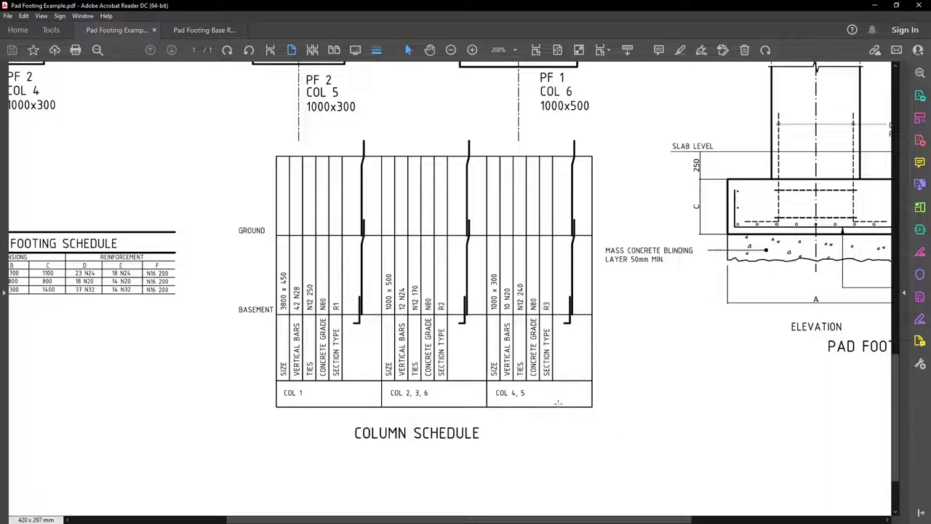
pyautogui.scroll(5, 558, 402)
pyautogui.hscroll(5, 575, 383)
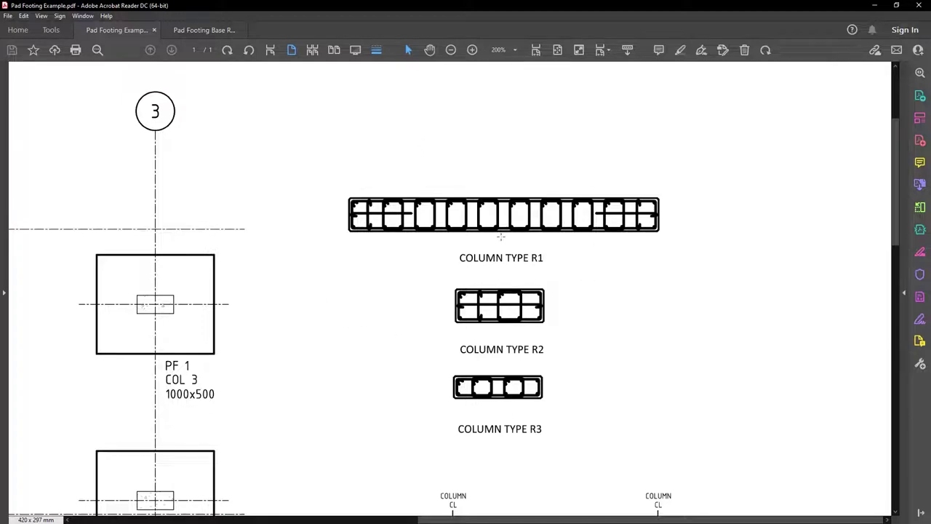
pyautogui.keyDown('ctrl'); pyautogui.scroll(-1, 506, 249); pyautogui.keyUp('ctrl')
pyautogui.keyDown('ctrl'); pyautogui.scroll(-3, 505, 248); pyautogui.keyUp('ctrl')
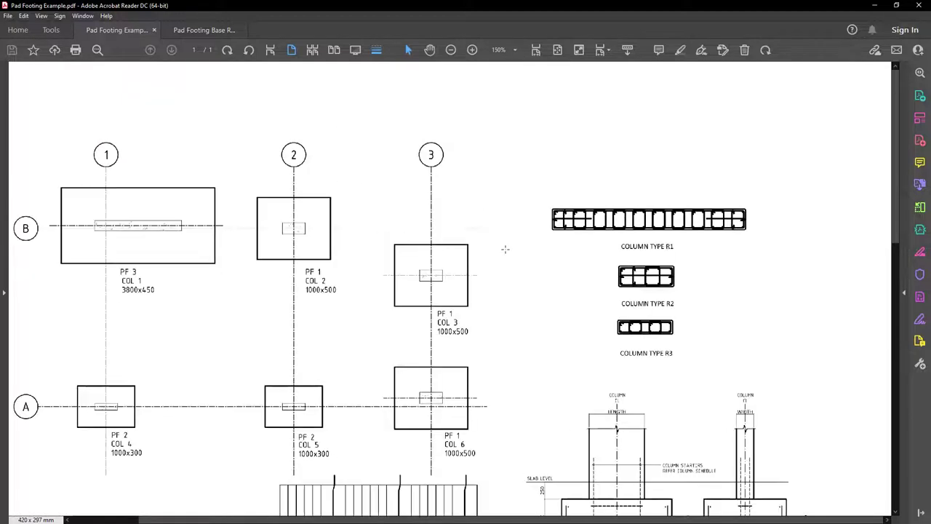
pyautogui.keyDown('ctrl'); pyautogui.scroll(-1, 505, 250); pyautogui.keyUp('ctrl')
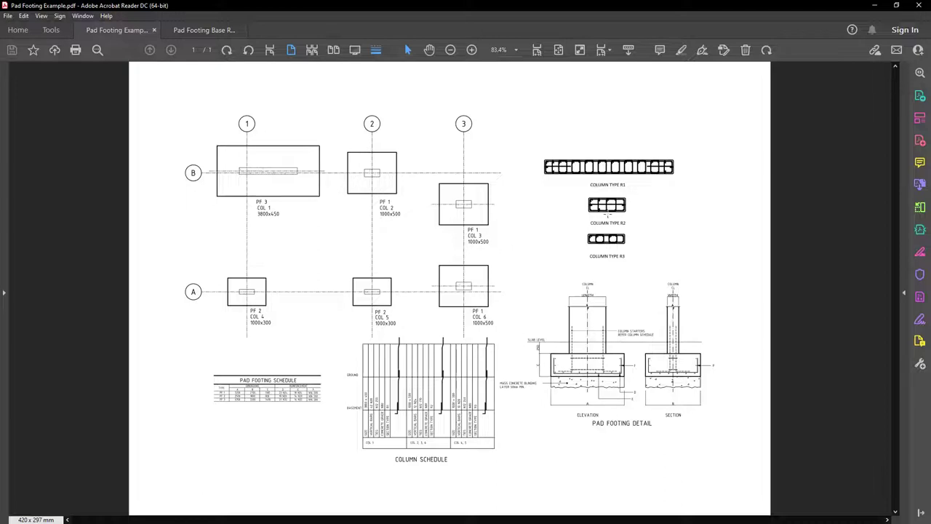
# Step: Switch to Tekla Structures and start a crossing rebar set using grade N, size 24 main bars with a 60 mm bending radius
pyautogui.doubleClick(533, 7)
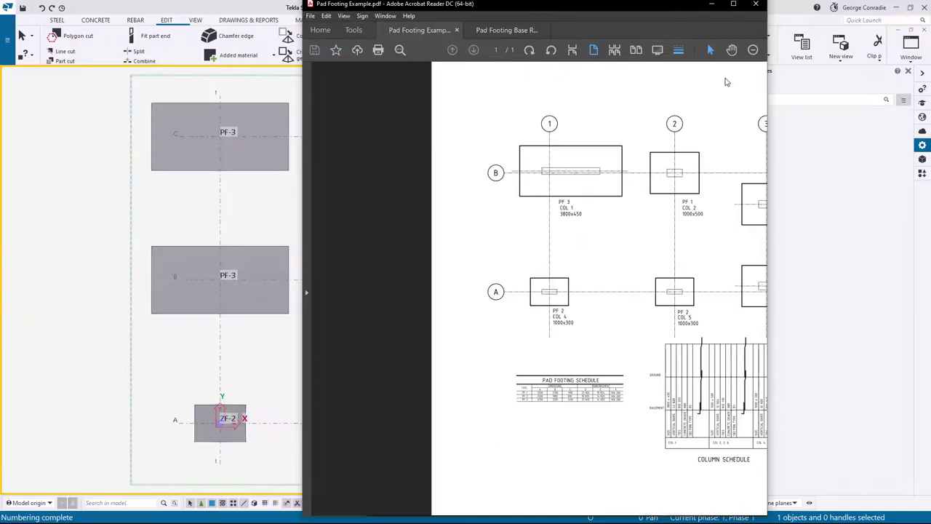
pyautogui.click(718, 5)
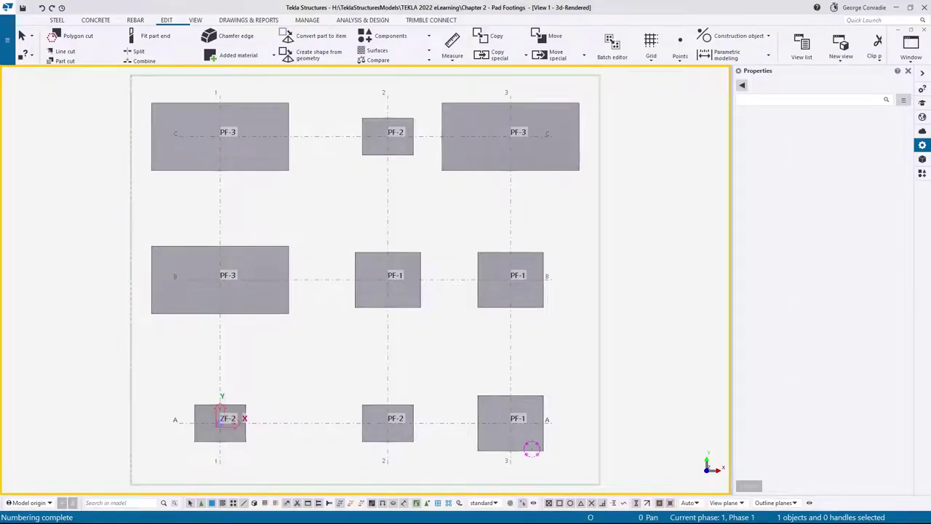
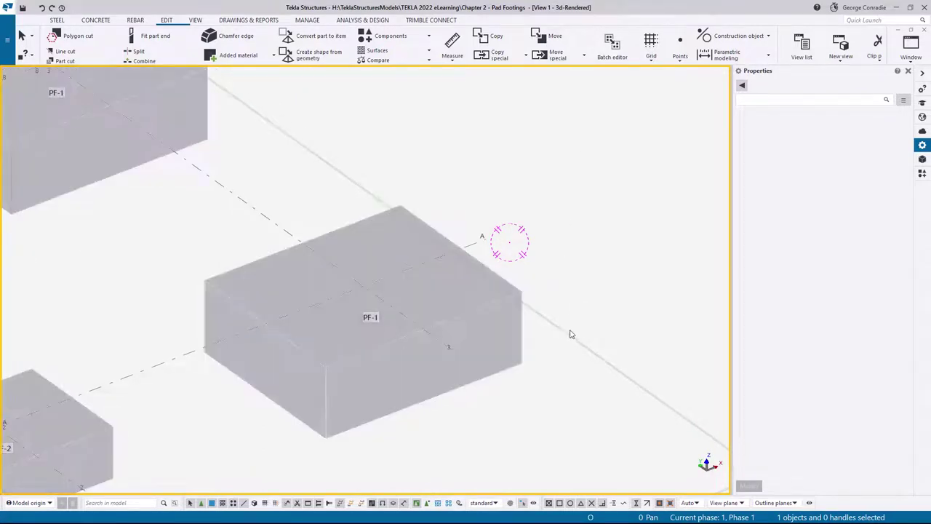
pyautogui.moveTo(575, 333); pyautogui.dragTo(579, 298, button='middle')
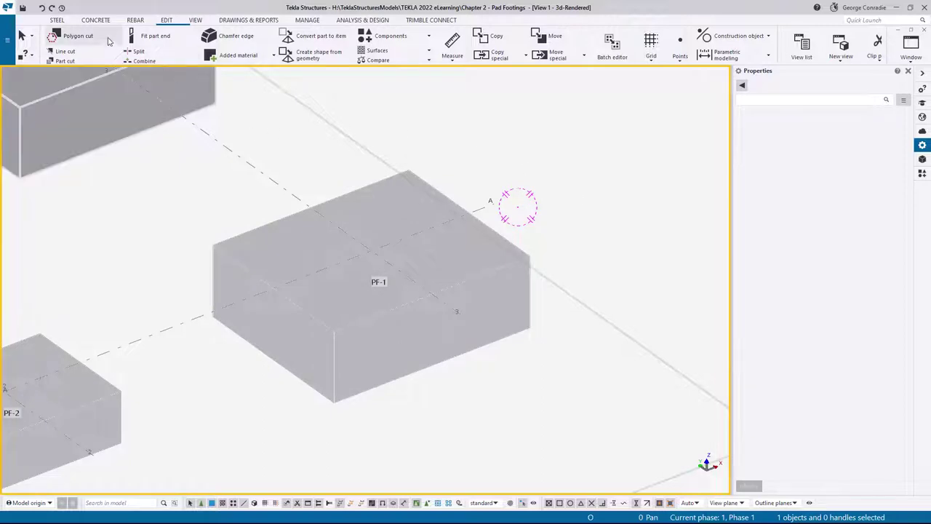
pyautogui.click(134, 22)
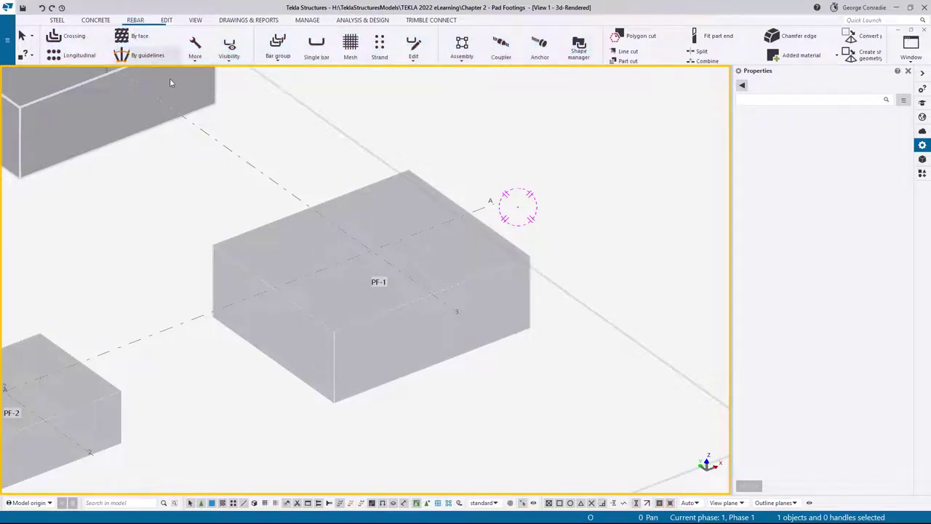
pyautogui.click(80, 38)
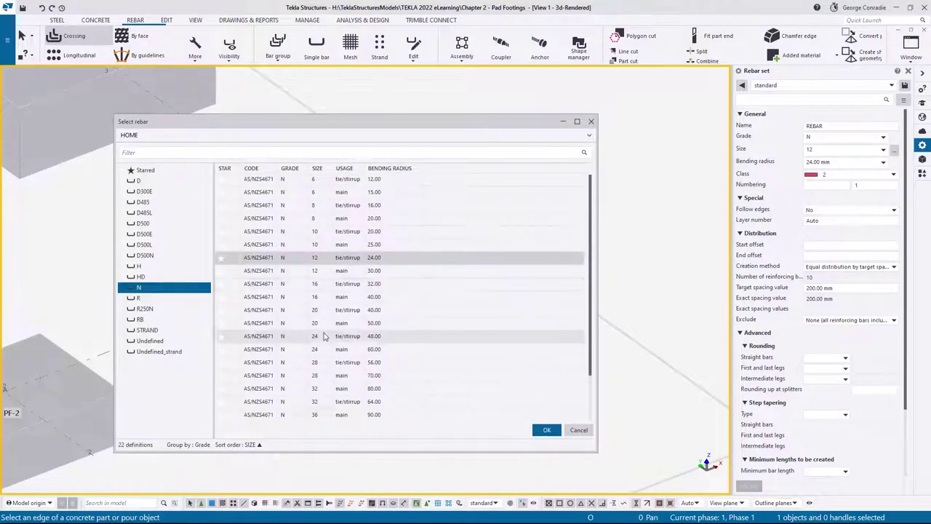
pyautogui.click(315, 353)
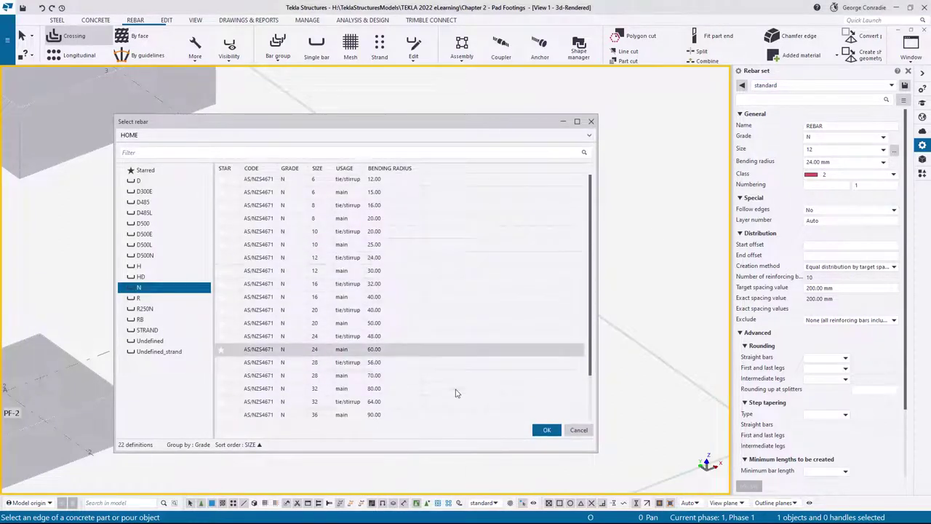
pyautogui.click(543, 432)
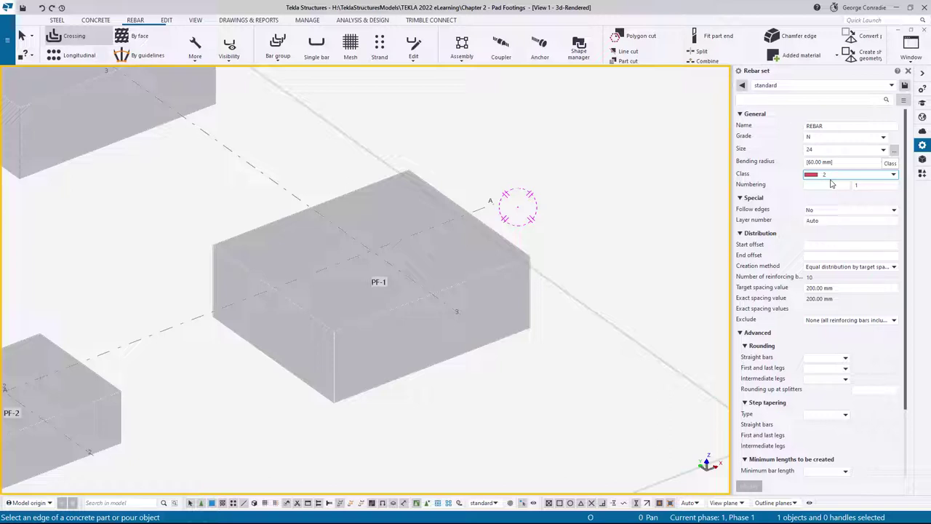
# Step: Set the rebar set's creation method to equal distribution by number of reinforcing bars, with 23 bars
pyautogui.click(845, 268)
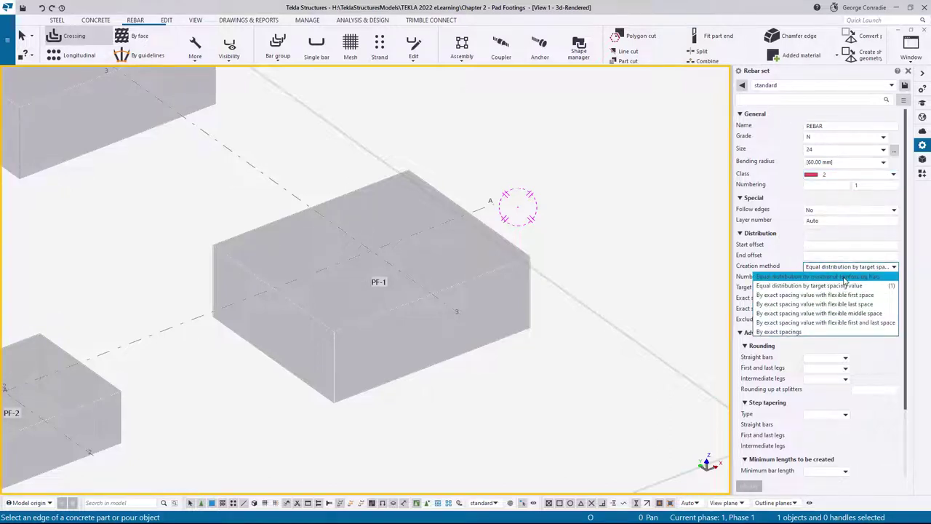
pyautogui.click(842, 277)
pyautogui.doubleClick(835, 278)
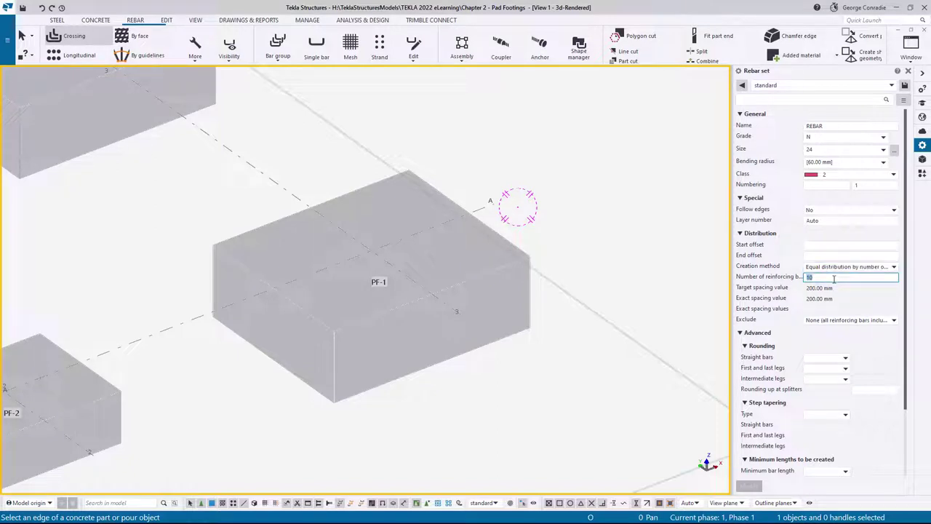
pyautogui.write('23')
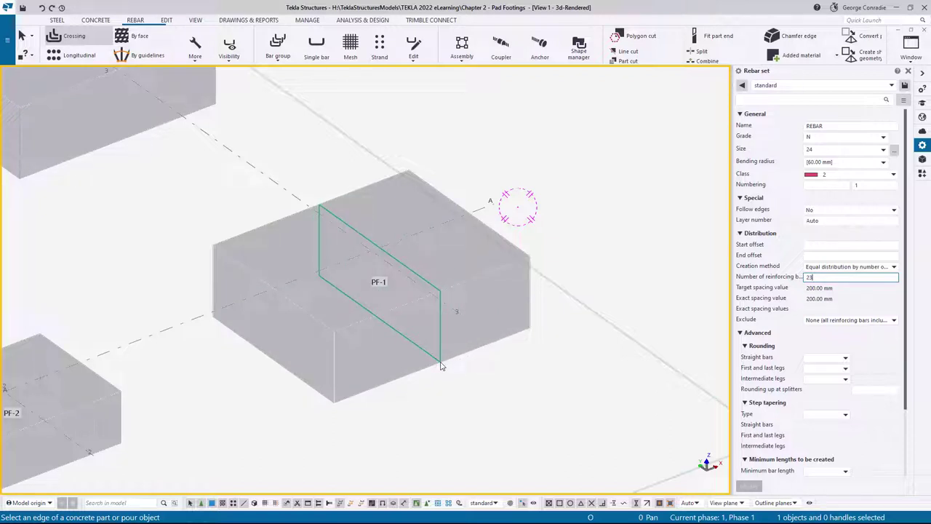
# Step: Create the crossing rebar set at mid-length of PF-1 as U-shaped bars covering the bottom and both side faces, open at the top
pyautogui.click(441, 366)
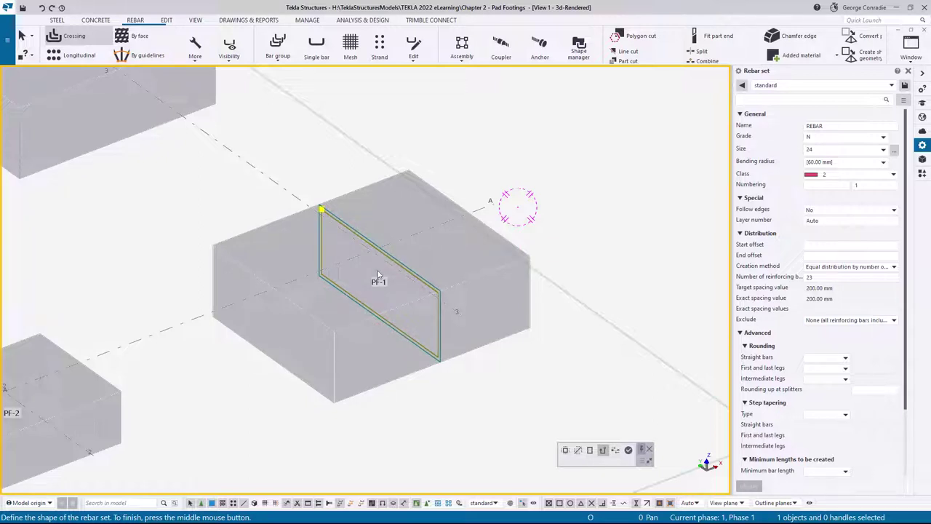
pyautogui.click(579, 452)
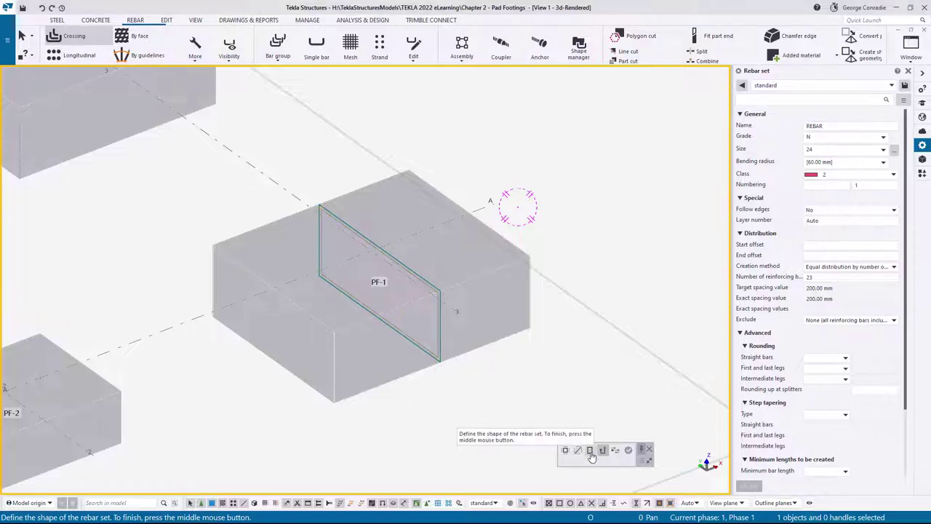
pyautogui.click(565, 452)
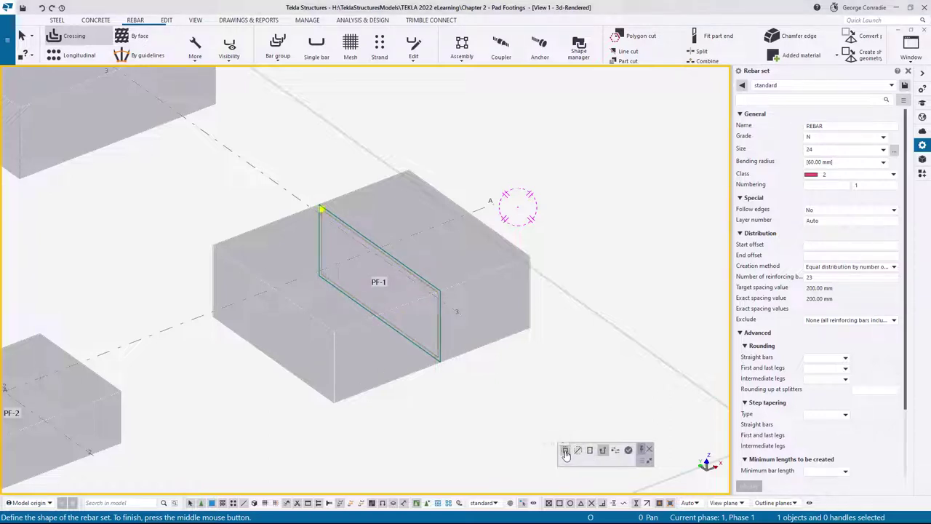
pyautogui.click(565, 452)
pyautogui.click(323, 238)
pyautogui.click(348, 294)
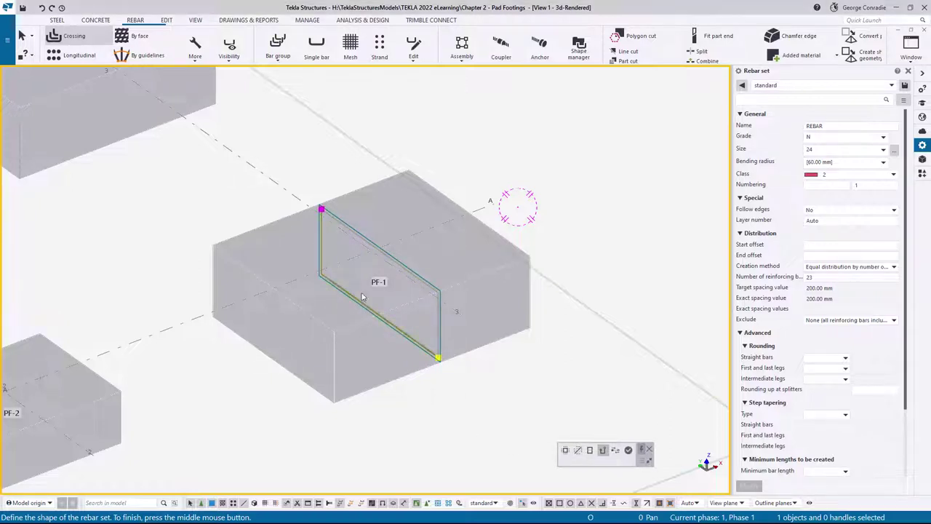
pyautogui.click(437, 332)
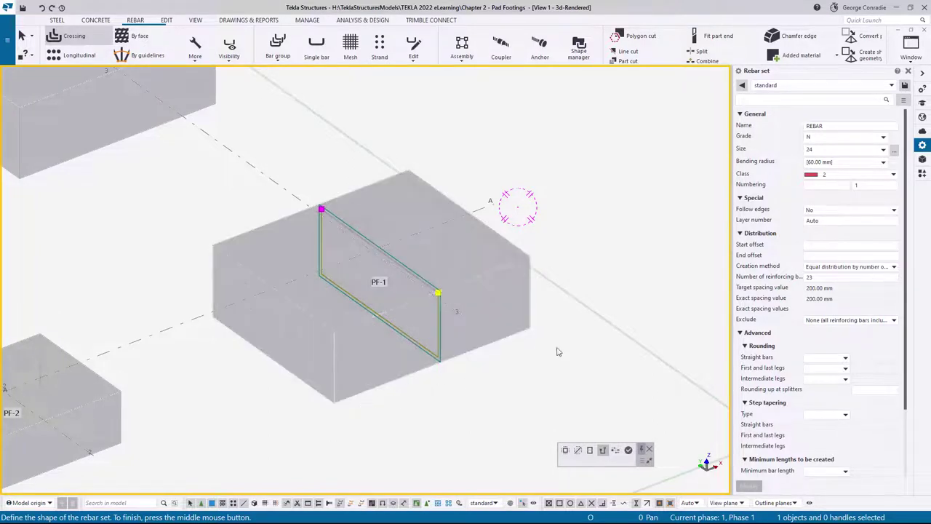
pyautogui.click(470, 286)
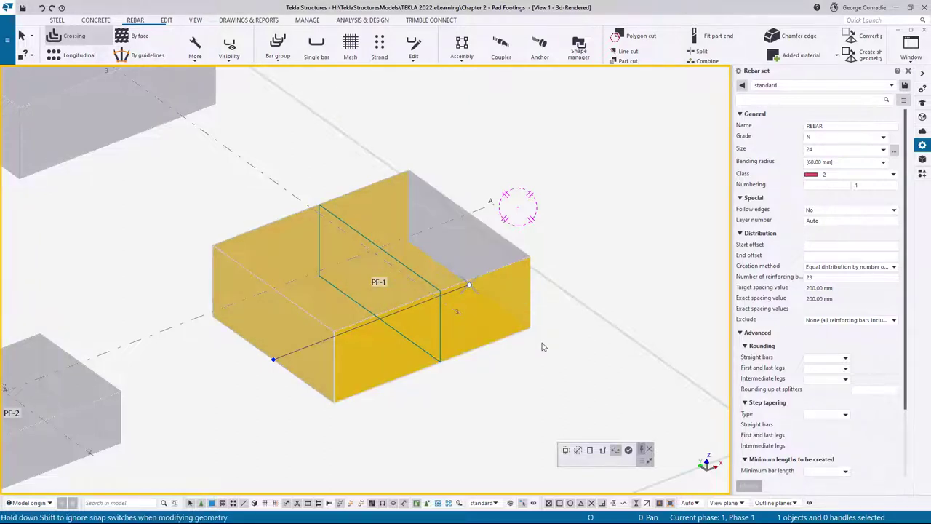
pyautogui.click(628, 450)
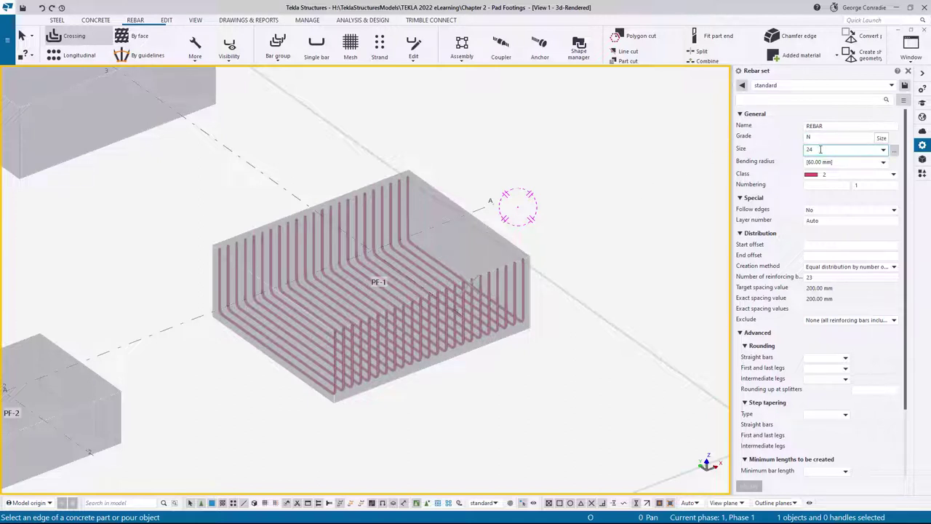
# Step: Set up the second crossing rebar set with class 3 and 18 reinforcing bars
pyautogui.click(830, 175)
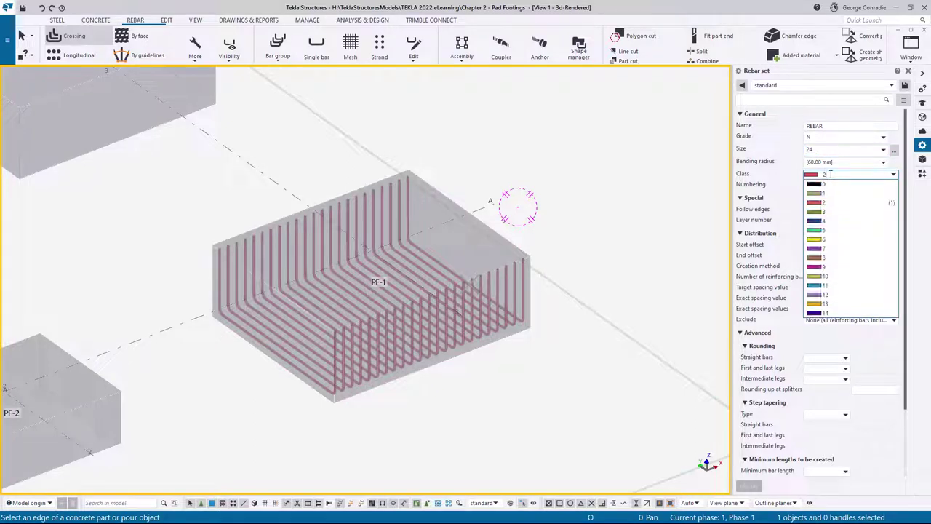
pyautogui.click(825, 210)
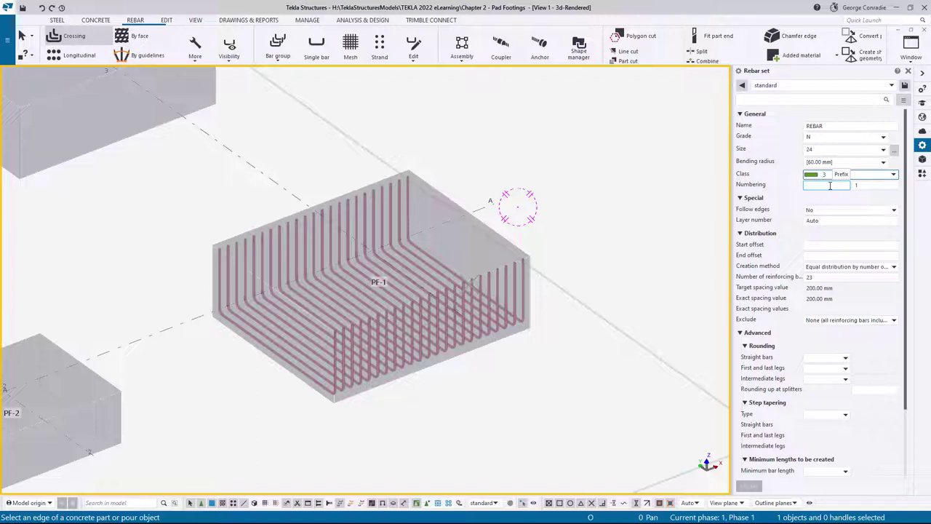
pyautogui.doubleClick(835, 277)
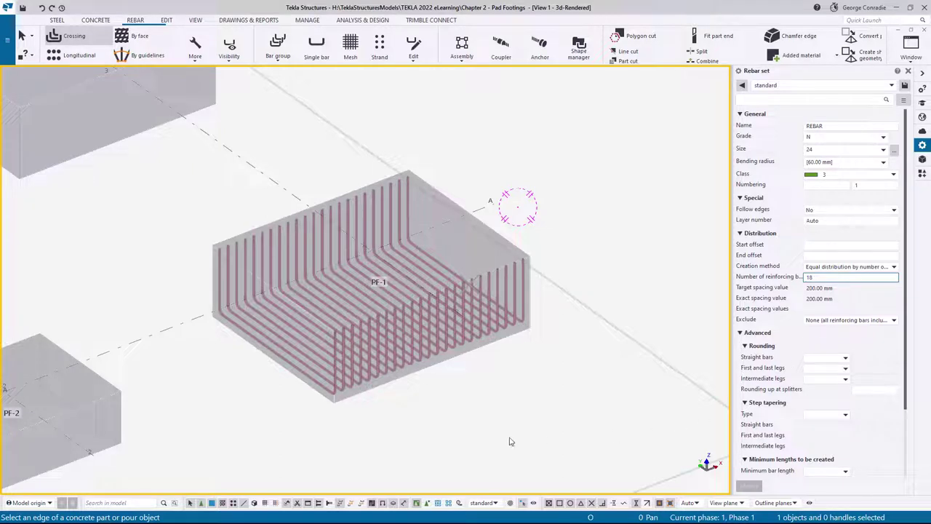
# Step: Create the U-shaped rebar set along grid A of PF-1, perpendicular to the first set and open at the top
pyautogui.click(274, 340)
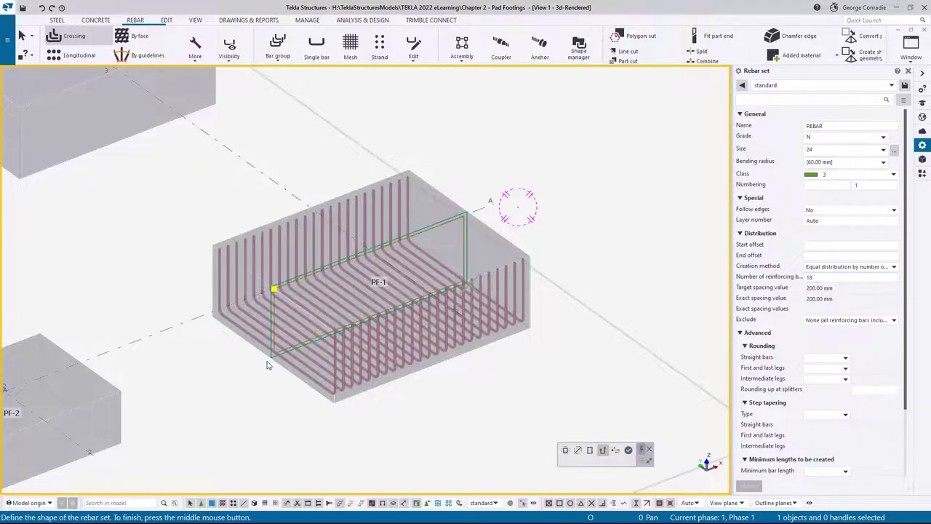
pyautogui.click(274, 339)
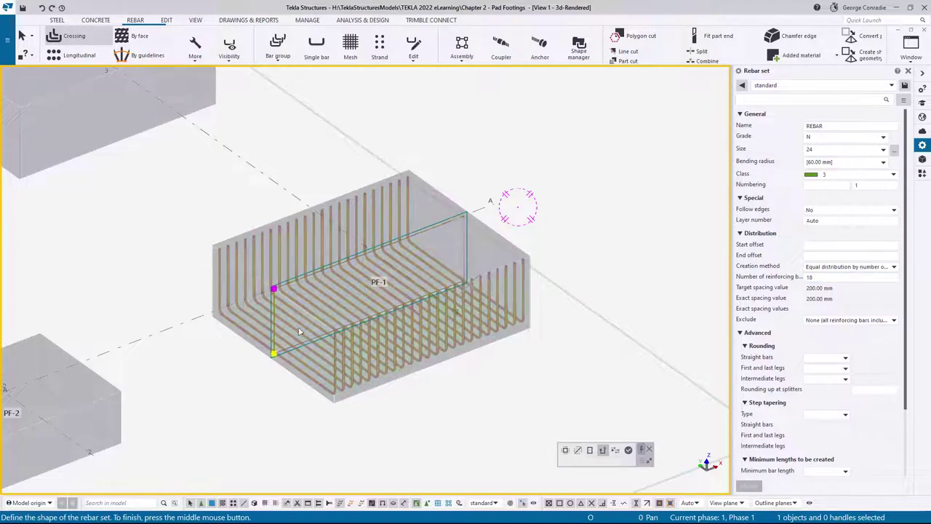
pyautogui.click(463, 251)
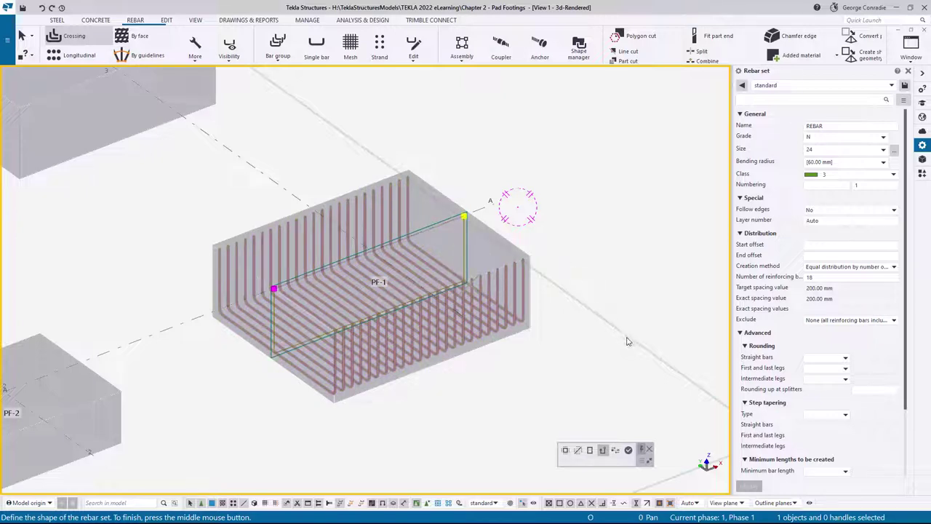
pyautogui.click(628, 449)
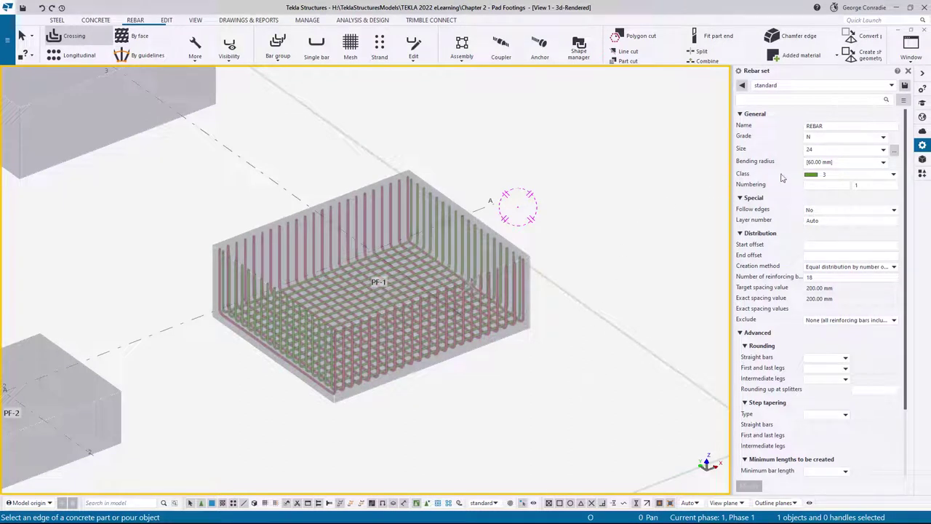
# Step: Set the rebar properties to size 16, class 4 and equal distribution by target spacing, with a target spacing of 200 mm
pyautogui.click(883, 149)
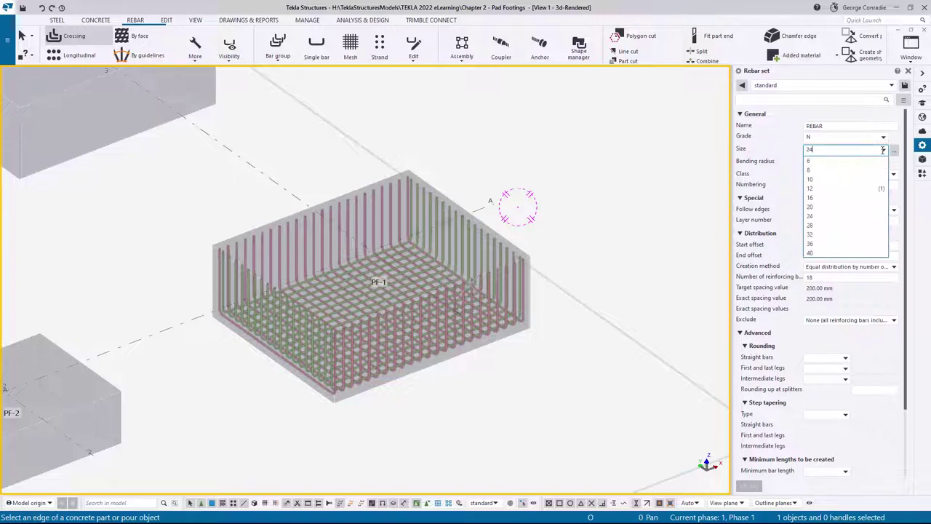
pyautogui.click(855, 197)
pyautogui.click(846, 176)
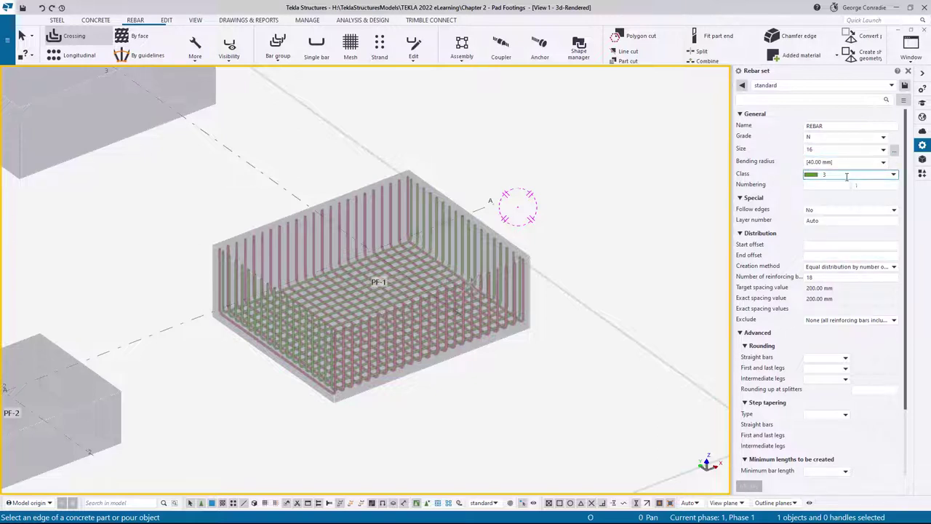
pyautogui.click(834, 225)
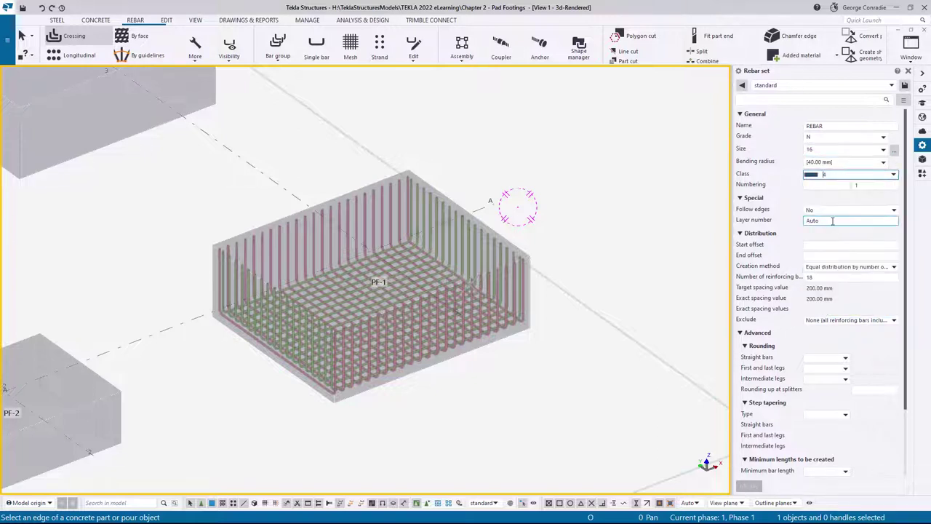
pyautogui.click(849, 268)
pyautogui.click(842, 286)
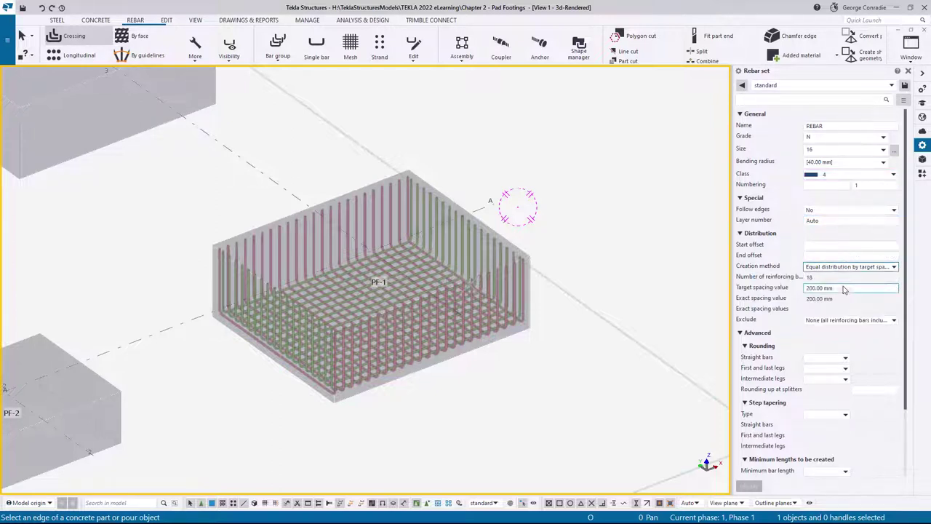
pyautogui.click(841, 288)
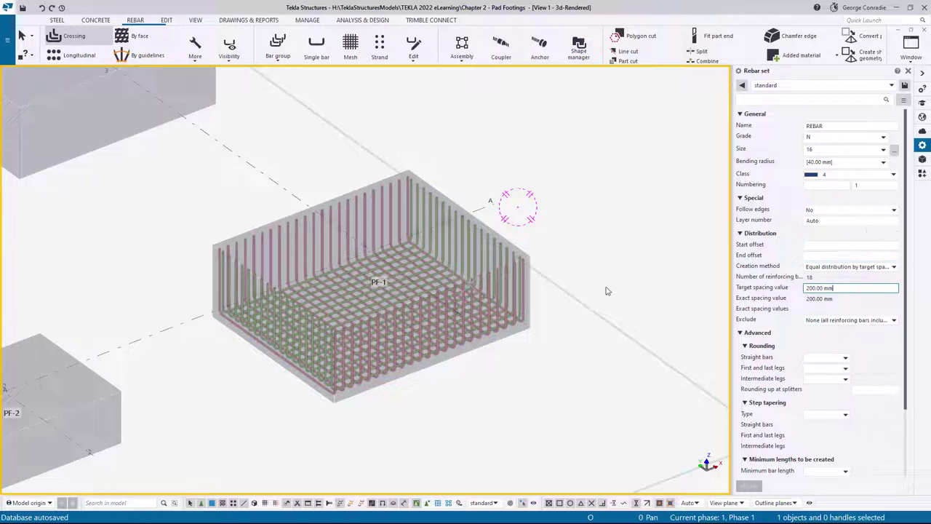
# Step: Create the closed horizontal rebar set around the side faces of PF-1 and end the crossing rebar command
pyautogui.click(530, 297)
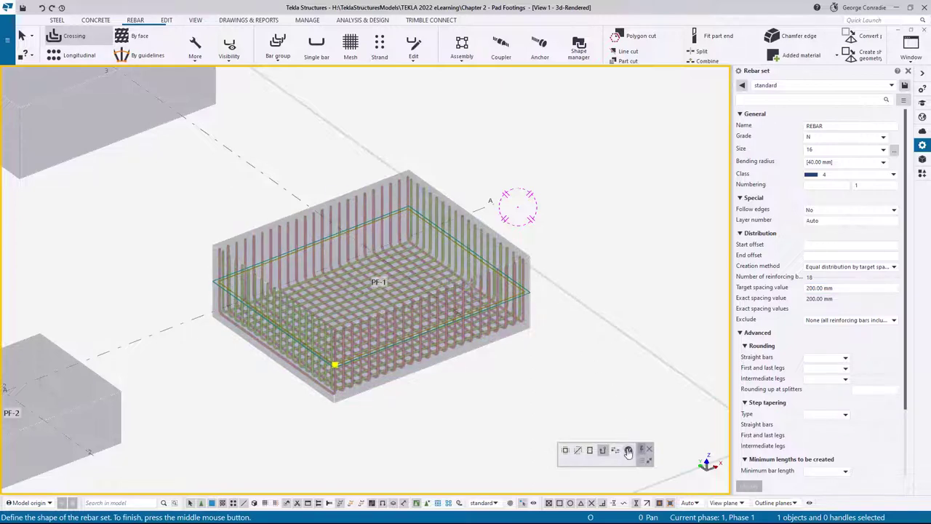
pyautogui.click(629, 451)
pyautogui.rightClick(630, 341)
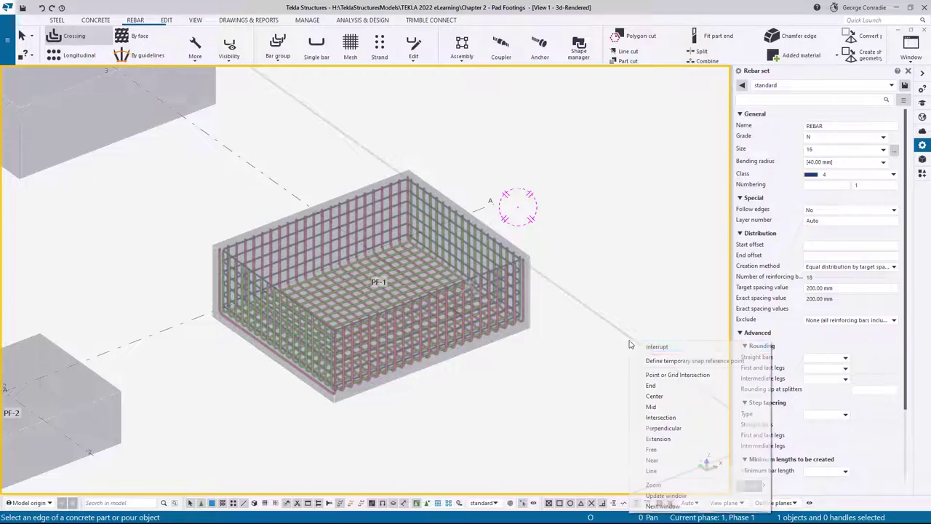
pyautogui.click(647, 348)
pyautogui.rightClick(648, 308)
pyautogui.click(674, 312)
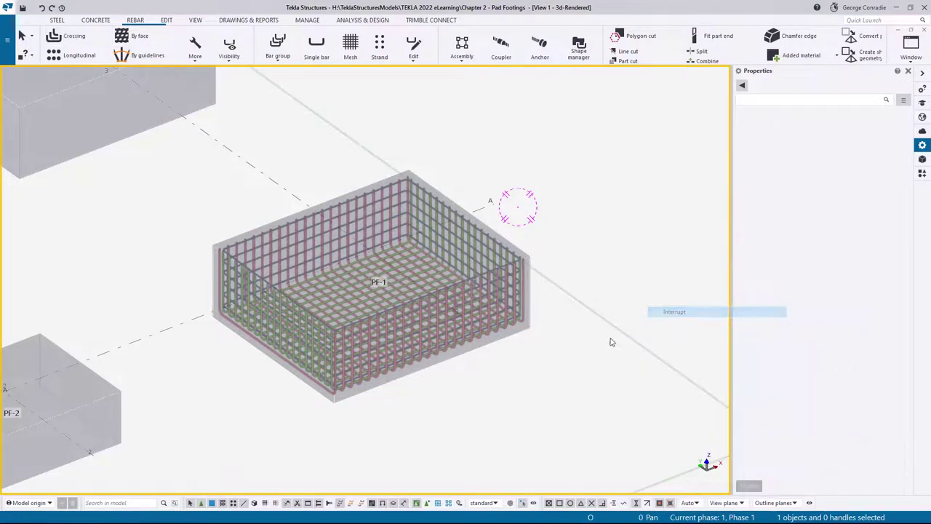
# Step: Set the start and end offsets of PF-1's horizontal side rebar set to 150 mm and apply the changes
pyautogui.scroll(5, 494, 247)
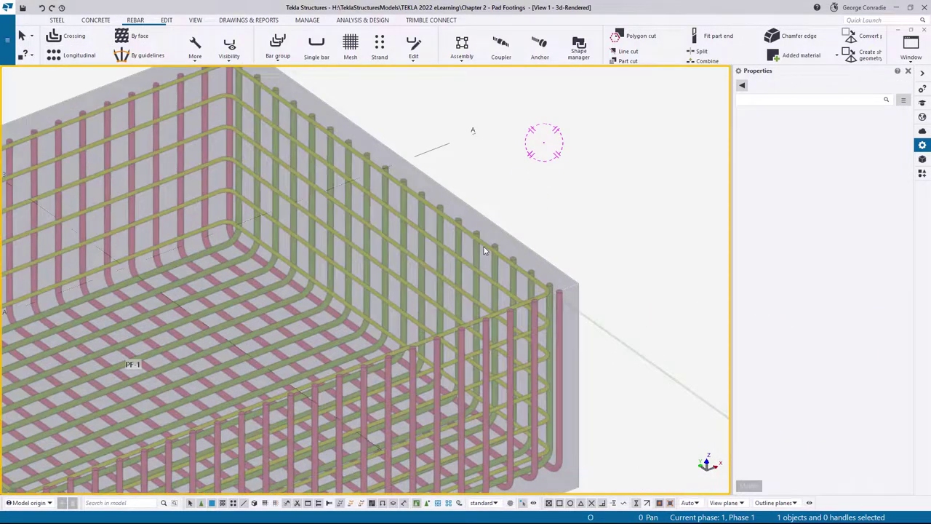
pyautogui.click(484, 246)
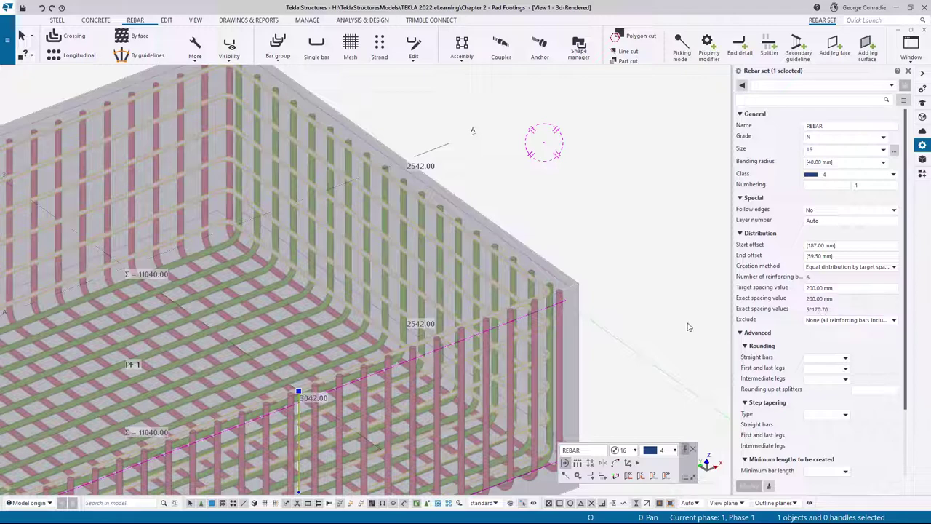
pyautogui.moveTo(652, 357); pyautogui.dragTo(670, 282, button='middle')
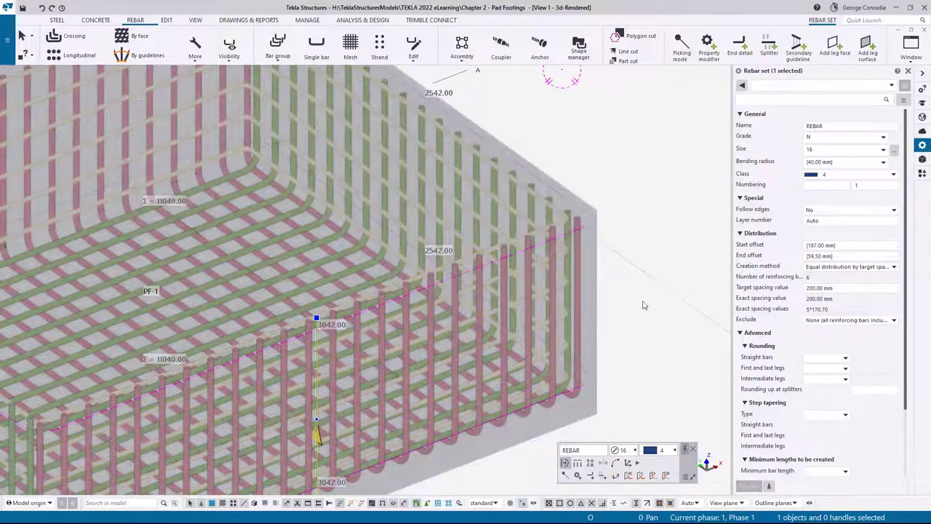
pyautogui.click(853, 245)
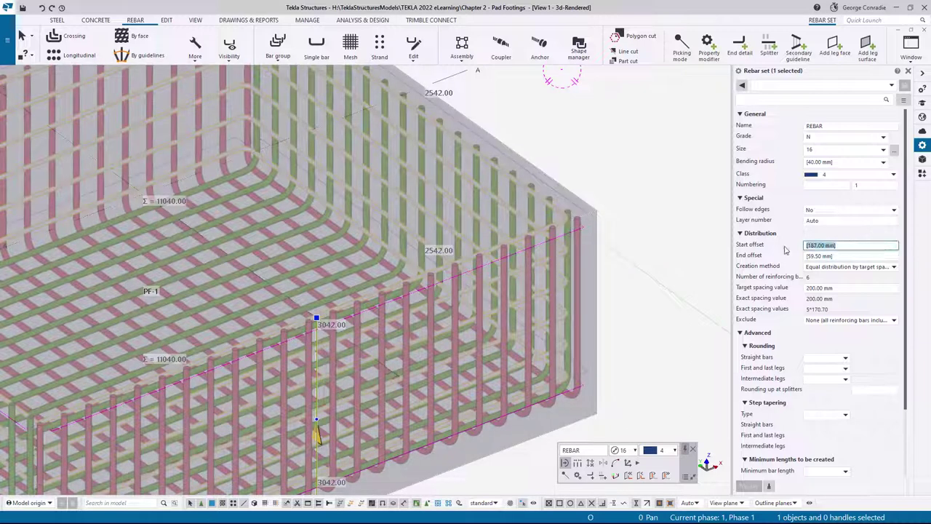
pyautogui.write('150')
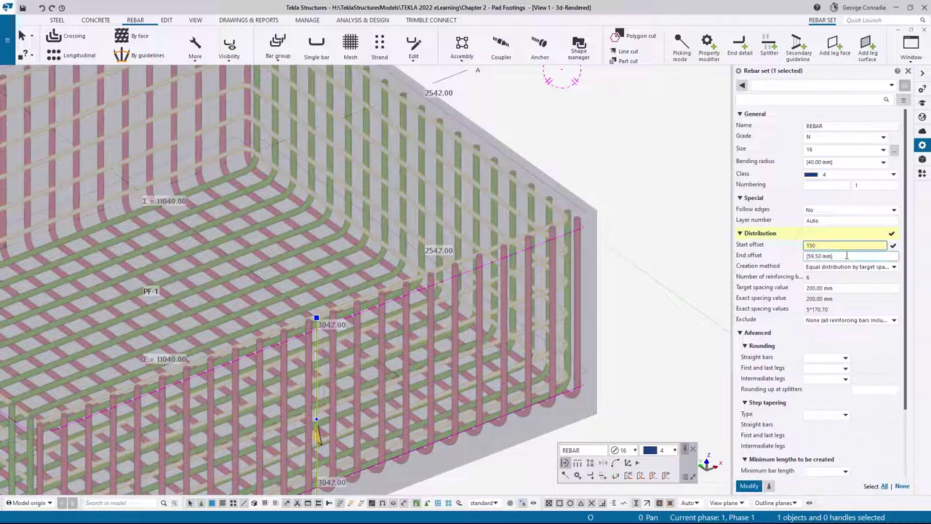
pyautogui.click(848, 256)
pyautogui.write('150')
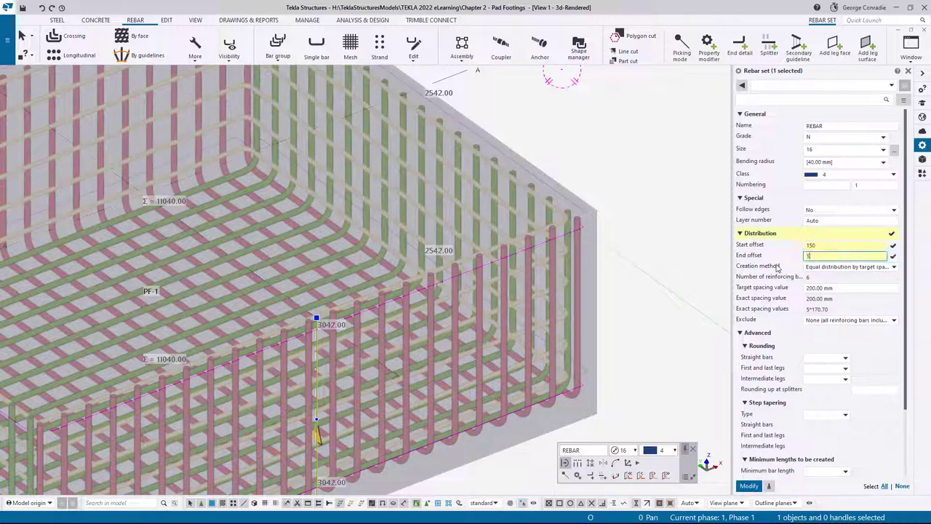
pyautogui.click(750, 486)
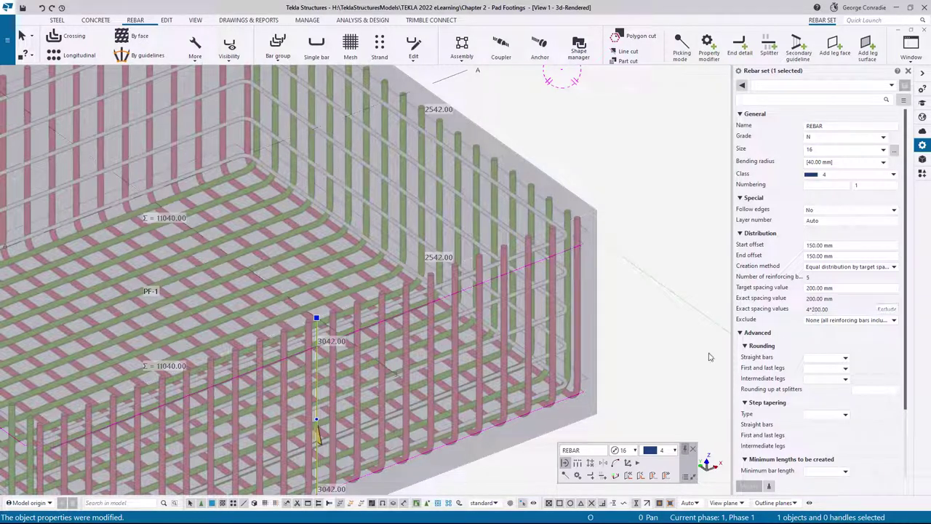
# Step: Examine the guideline of the horizontal rebar set for its direction and how the start and end offsets relate to it
pyautogui.hotkey('ctrl', 'Left')
pyautogui.keyDown('ctrl'); pyautogui.moveTo(602, 386); pyautogui.dragTo(518, 382, button='middle'); pyautogui.keyUp('ctrl')
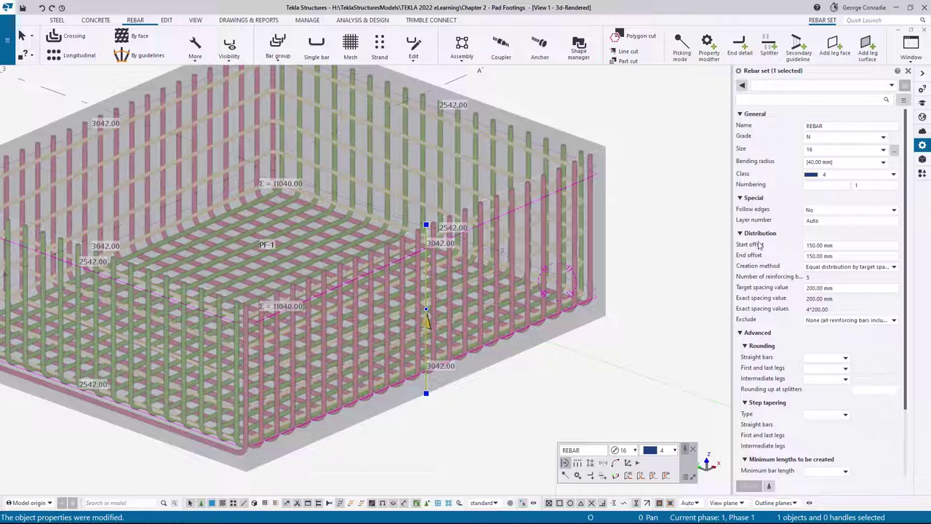
pyautogui.moveTo(426, 377)
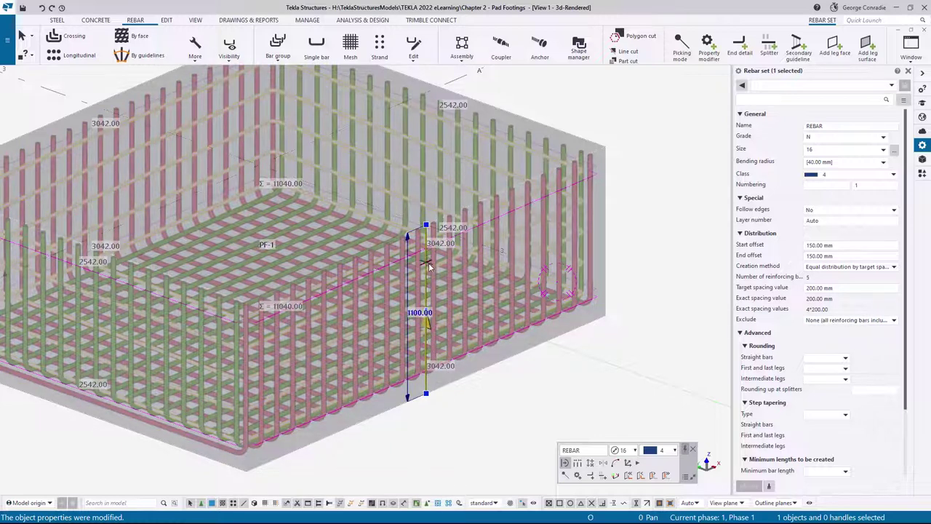
pyautogui.moveTo(426, 347)
pyautogui.scroll(4, 429, 327)
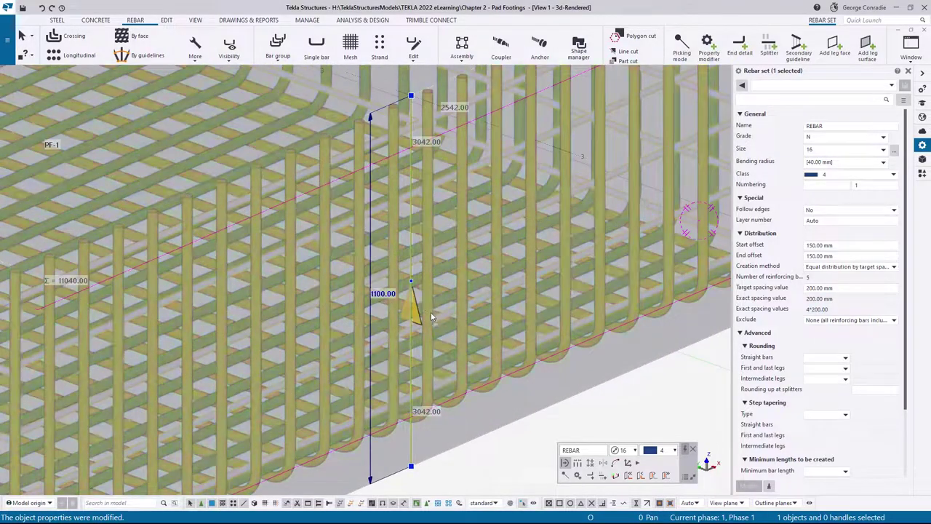
pyautogui.scroll(-3, 430, 316)
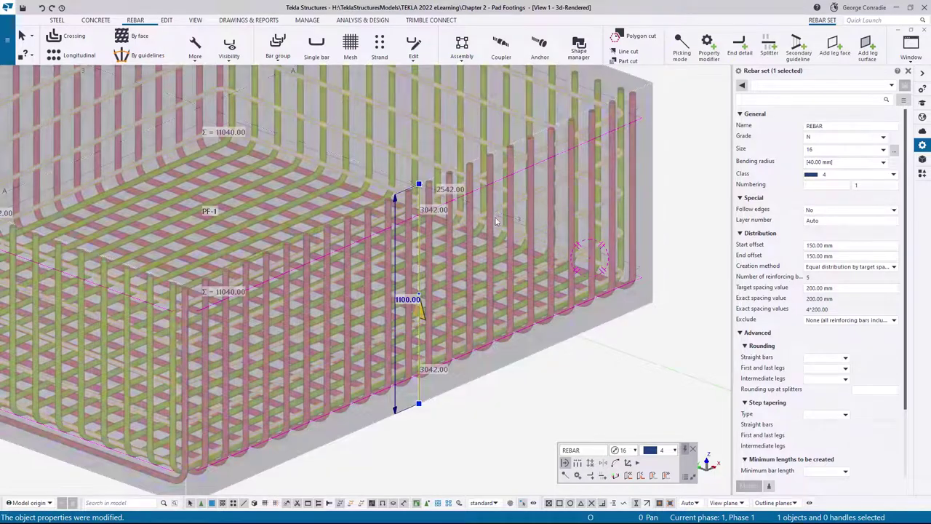
pyautogui.click(808, 244)
pyautogui.press('Return')
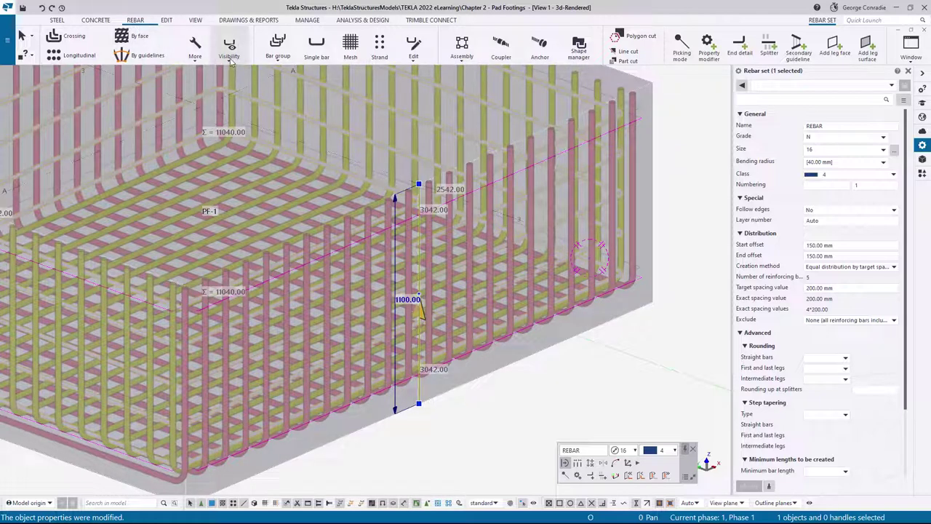
# Step: Switch the visibility of the rebar set guidelines off and back on
pyautogui.click(229, 58)
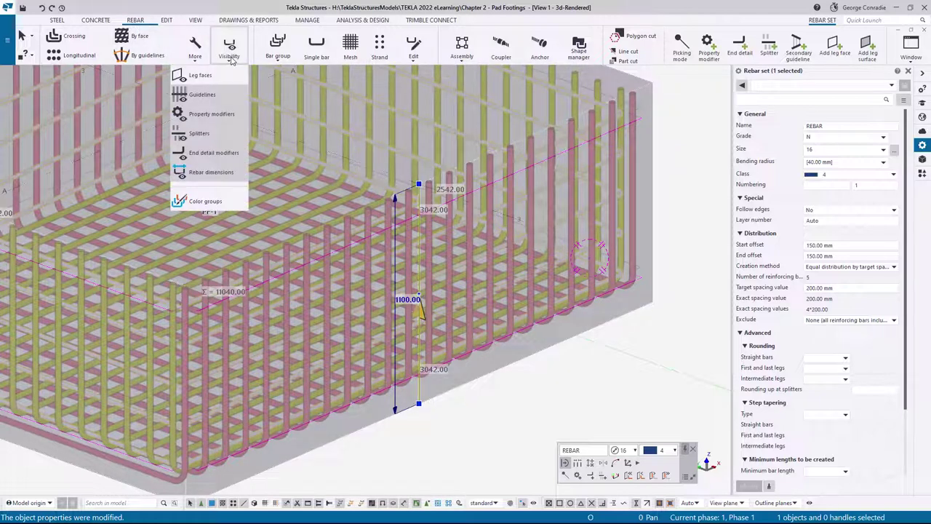
pyautogui.click(207, 98)
pyautogui.click(208, 98)
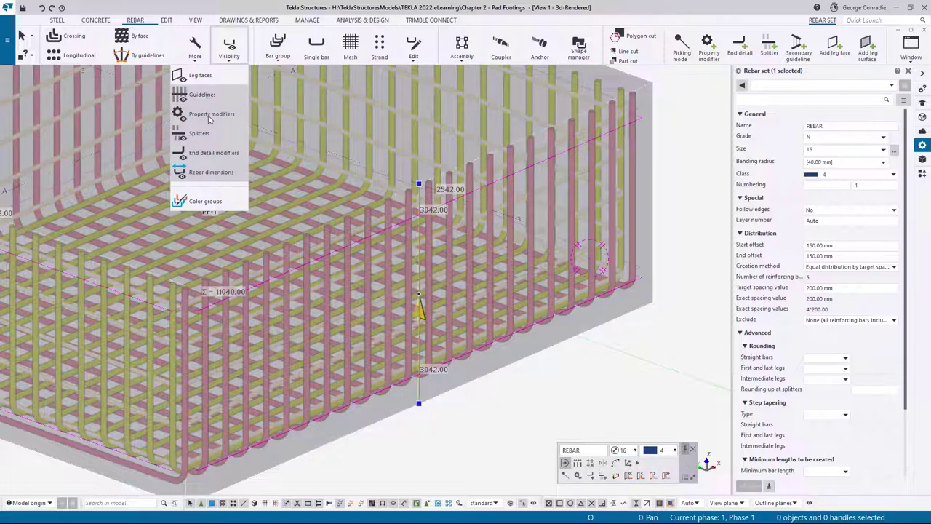
pyautogui.click(514, 401)
# Step: Select PF-1's horizontal side rebar set and examine how its closed bars run around the footing's corners
pyautogui.scroll(-2, 514, 400)
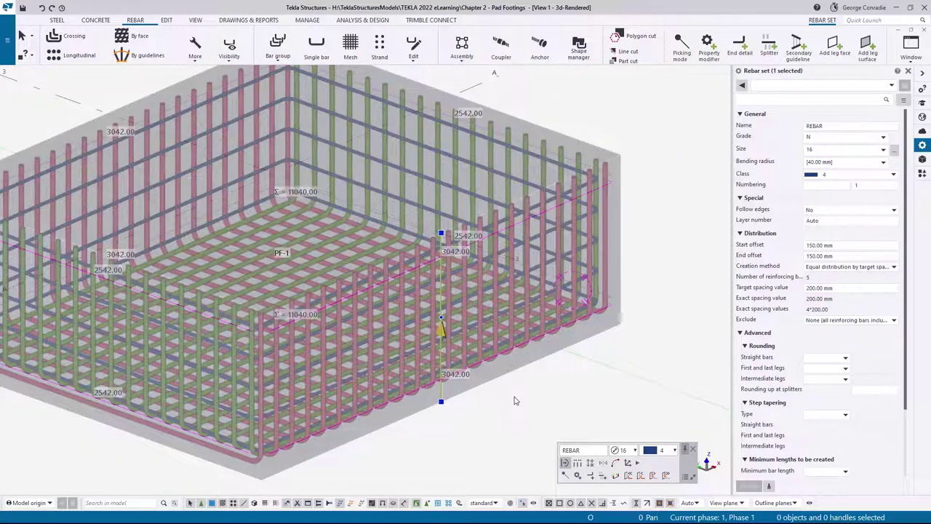
pyautogui.scroll(-3, 523, 393)
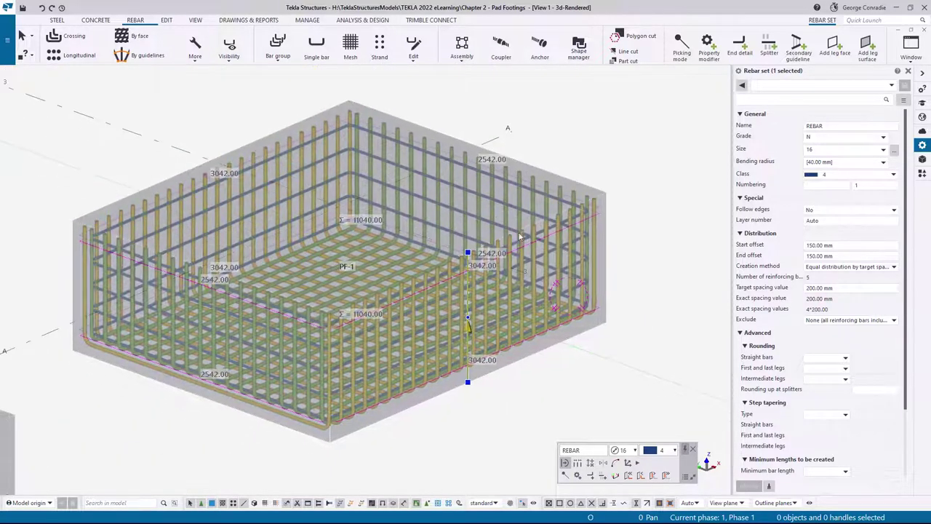
pyautogui.click(485, 203)
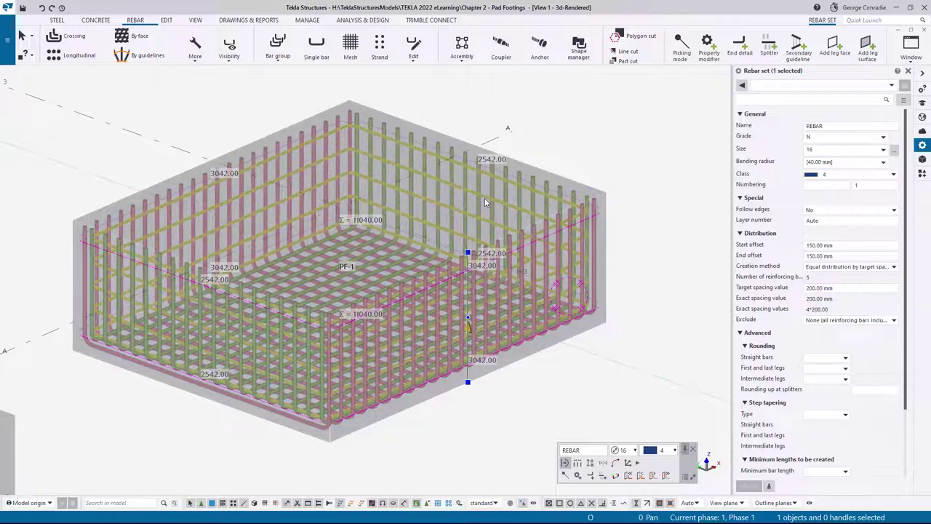
pyautogui.moveTo(512, 315); pyautogui.dragTo(536, 282, button='middle')
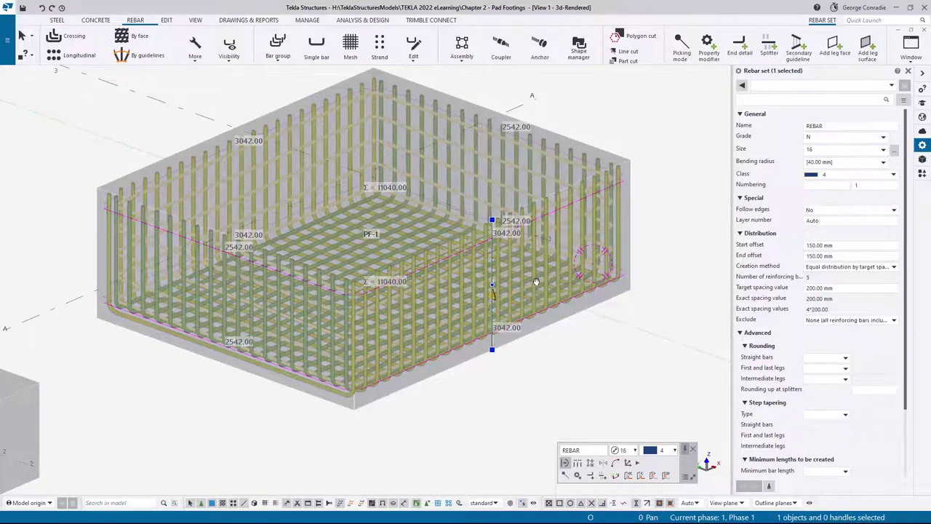
pyautogui.scroll(5, 343, 342)
pyautogui.moveTo(339, 340)
pyautogui.keyDown('ctrl'); pyautogui.mouseDown(button='middle')
pyautogui.moveTo(354, 289)
pyautogui.moveTo(501, 307)
pyautogui.moveTo(466, 215)
pyautogui.mouseUp(button='middle'); pyautogui.keyUp('ctrl')
pyautogui.scroll(3, 435, 194)
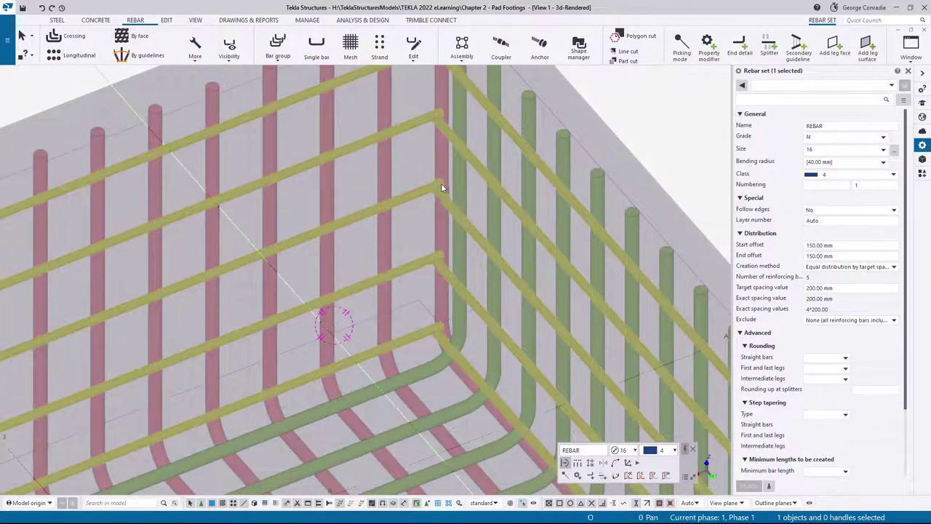
pyautogui.keyDown('ctrl'); pyautogui.moveTo(412, 189); pyautogui.dragTo(437, 101, button='middle'); pyautogui.keyUp('ctrl')
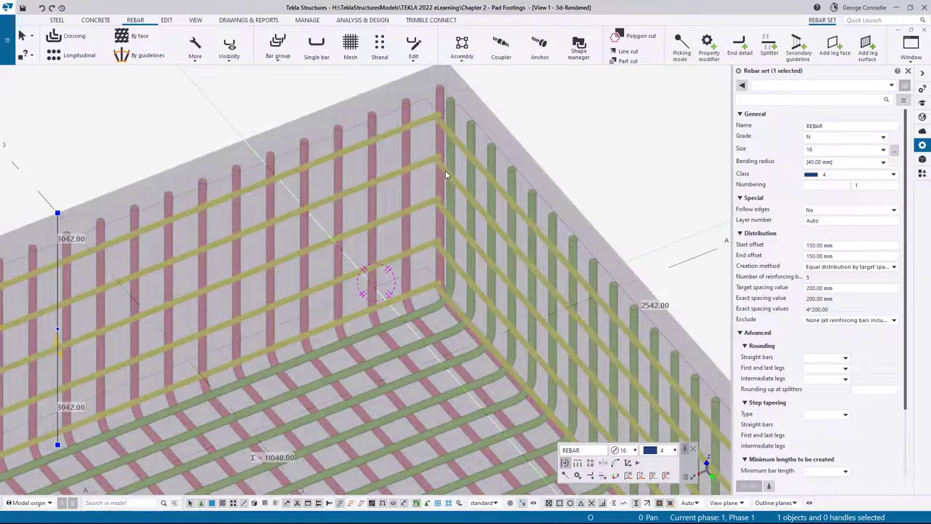
pyautogui.scroll(-3, 452, 175)
pyautogui.keyDown('ctrl'); pyautogui.moveTo(451, 175); pyautogui.dragTo(364, 233, button='middle'); pyautogui.keyUp('ctrl')
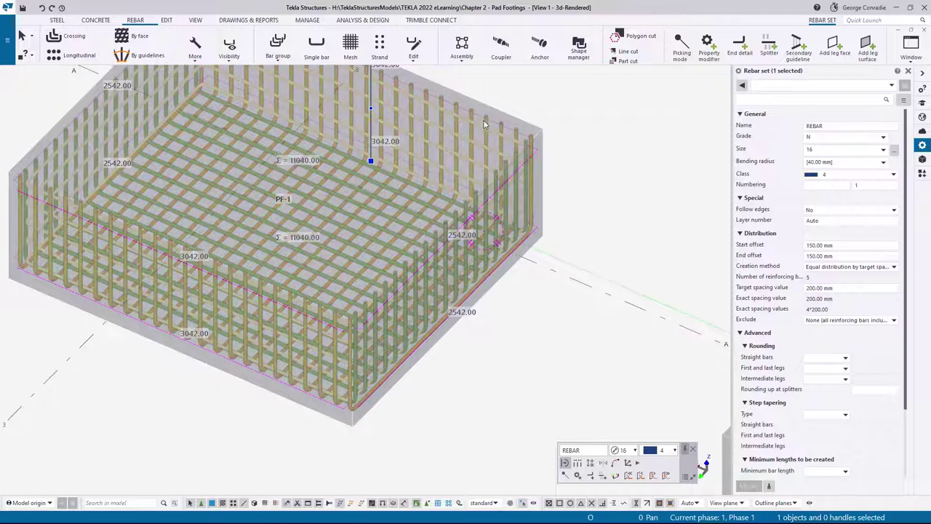
# Step: Start adding splitters to the horizontal rebar set, switching the picking mode to multi-point and back to selected bars
pyautogui.click(769, 56)
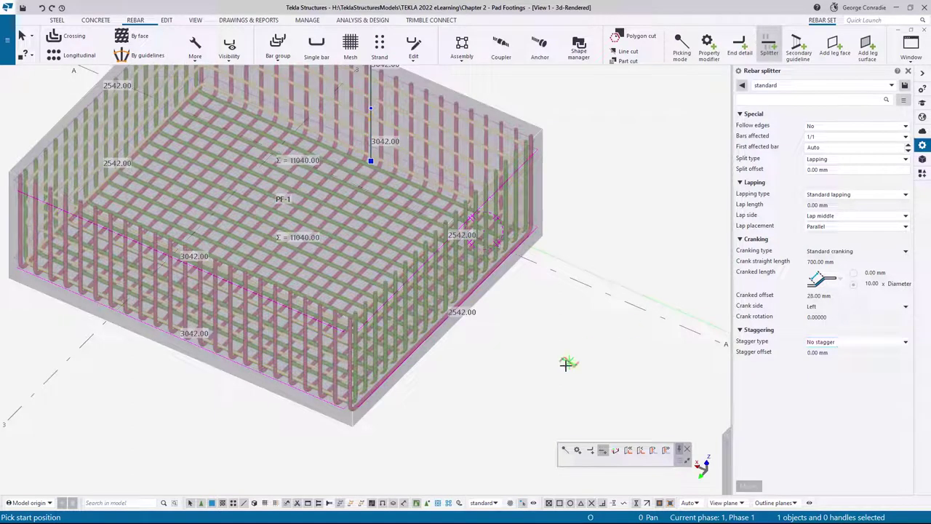
pyautogui.moveTo(549, 370); pyautogui.dragTo(569, 412, button='middle')
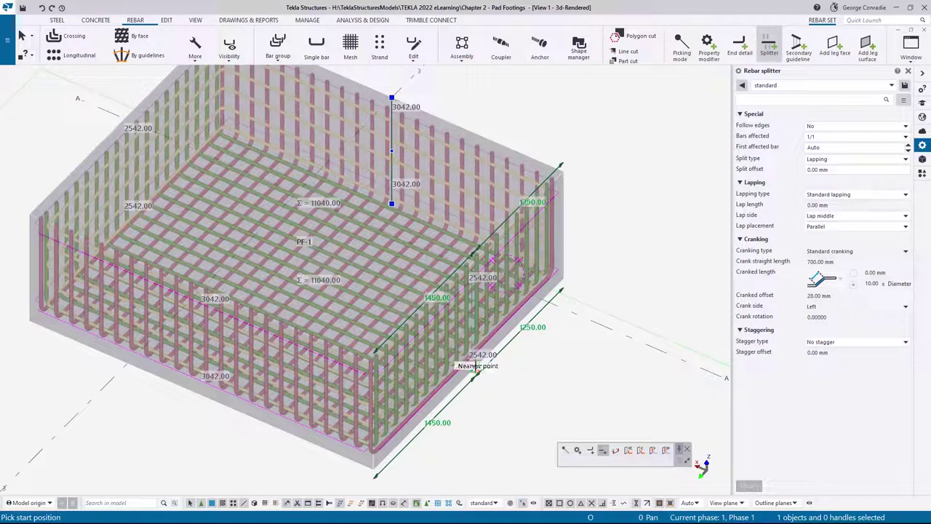
pyautogui.moveTo(536, 353); pyautogui.dragTo(536, 312, button='middle')
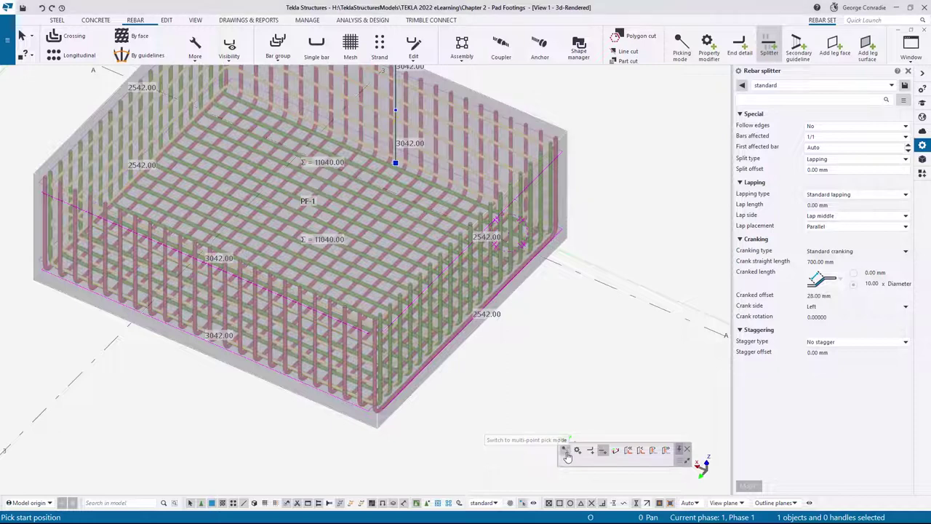
pyautogui.click(566, 451)
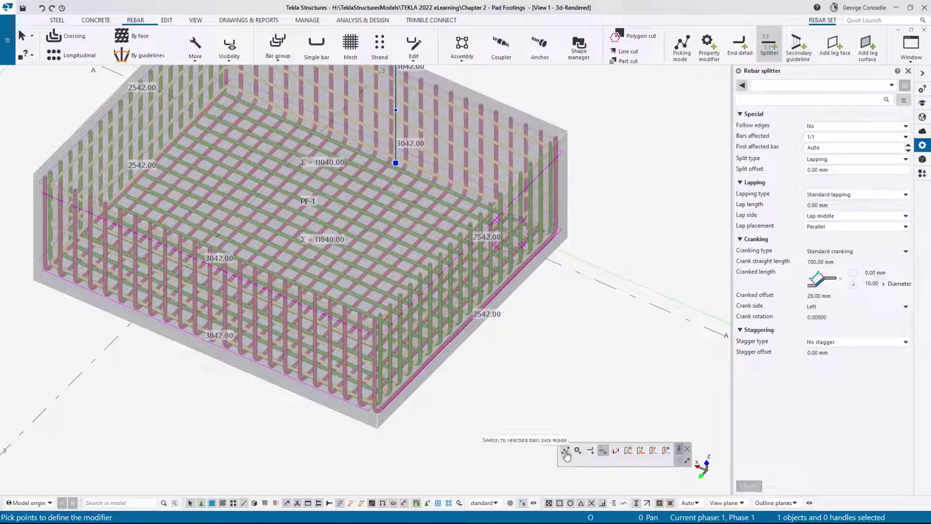
pyautogui.click(567, 452)
pyautogui.click(566, 452)
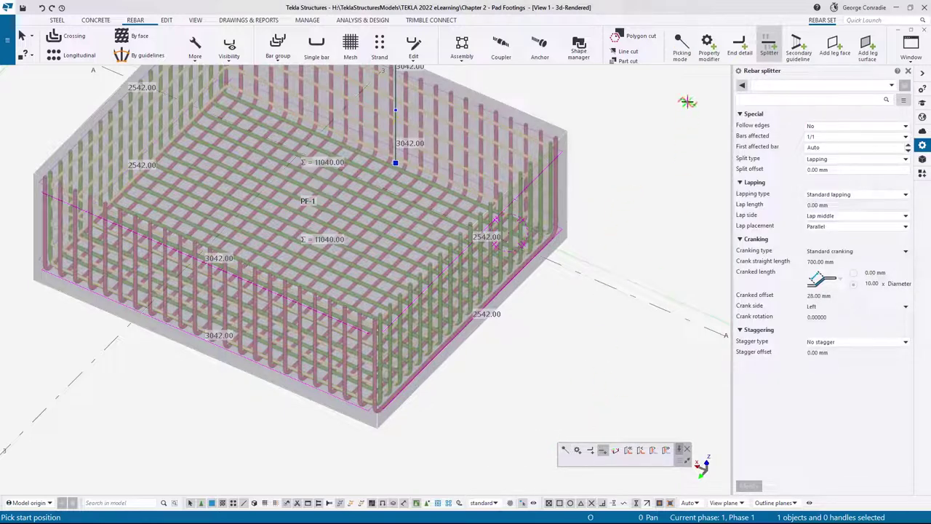
pyautogui.click(682, 48)
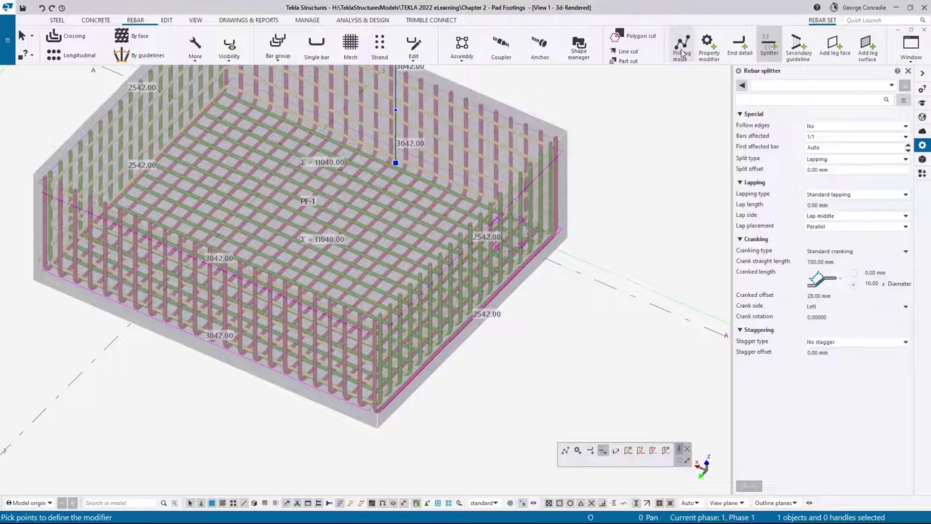
pyautogui.click(682, 49)
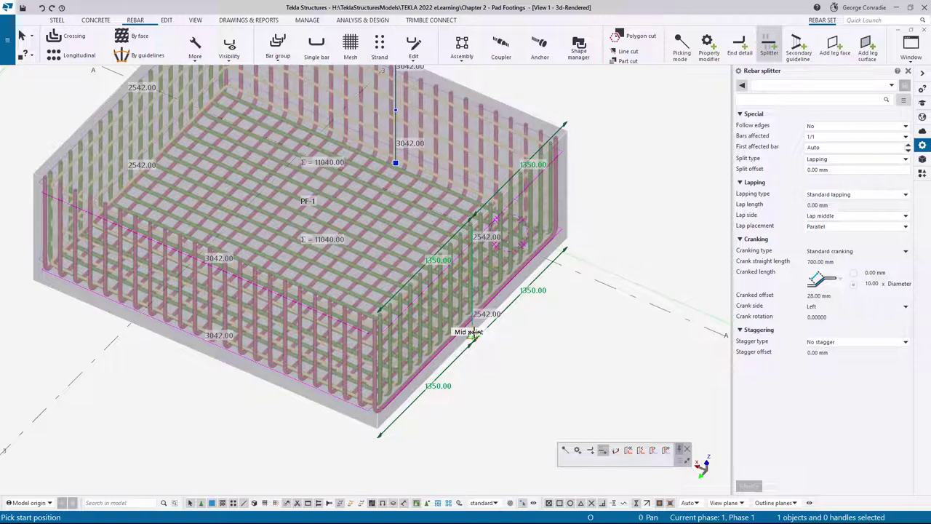
# Step: Split the horizontal rebar set at the midpoints of PF-1's two short sides, 1350 mm from each corner, and end the splitter command
pyautogui.keyDown('ctrl'); pyautogui.moveTo(473, 331); pyautogui.dragTo(606, 318, button='middle'); pyautogui.keyUp('ctrl')
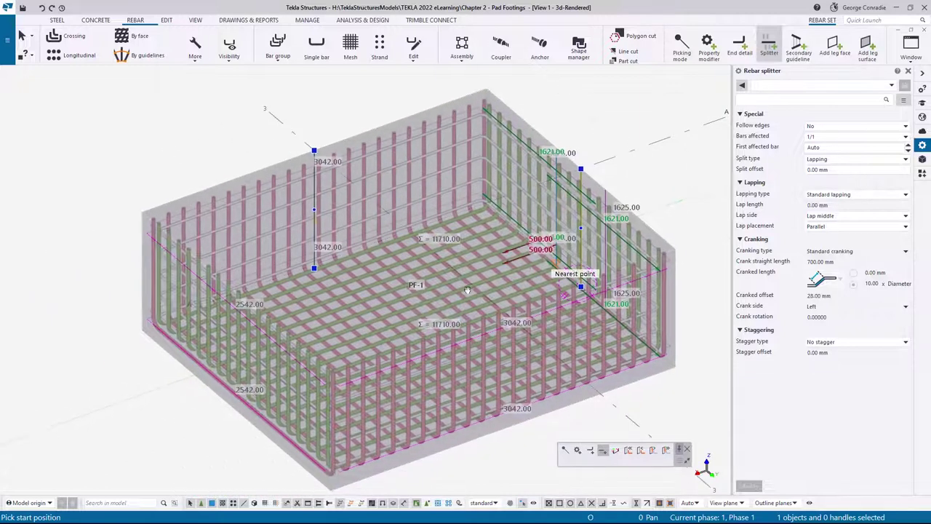
pyautogui.moveTo(451, 232); pyautogui.dragTo(553, 186, button='middle')
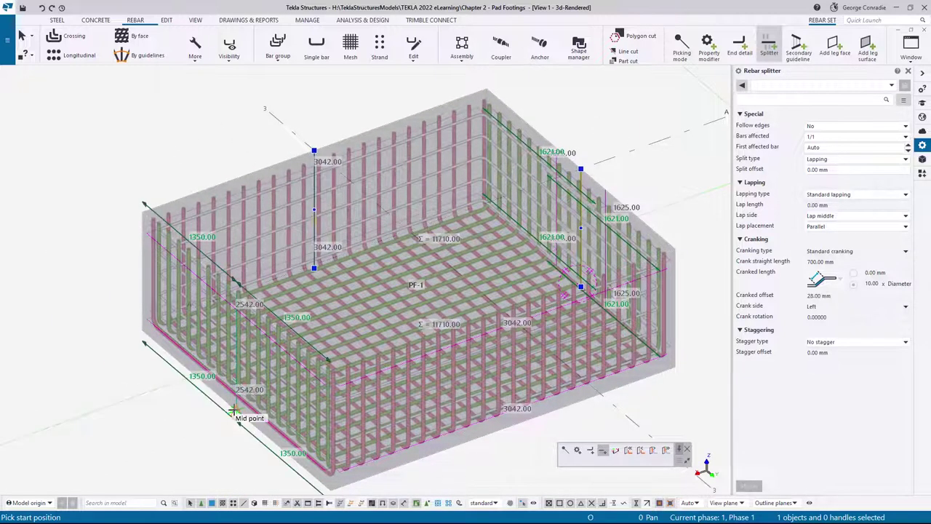
pyautogui.keyDown('ctrl'); pyautogui.moveTo(273, 364); pyautogui.dragTo(171, 272, button='middle'); pyautogui.keyUp('ctrl')
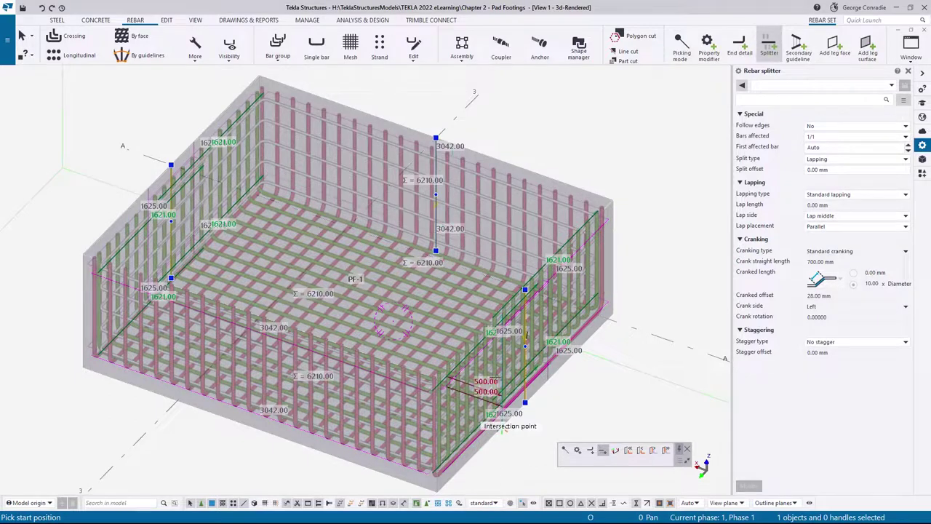
pyautogui.rightClick(646, 262)
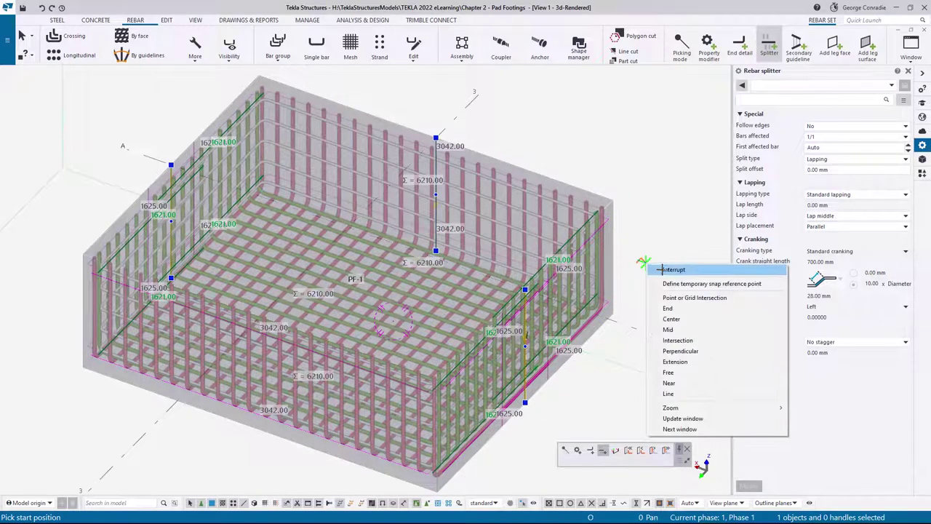
pyautogui.click(664, 268)
pyautogui.rightClick(662, 224)
pyautogui.click(664, 224)
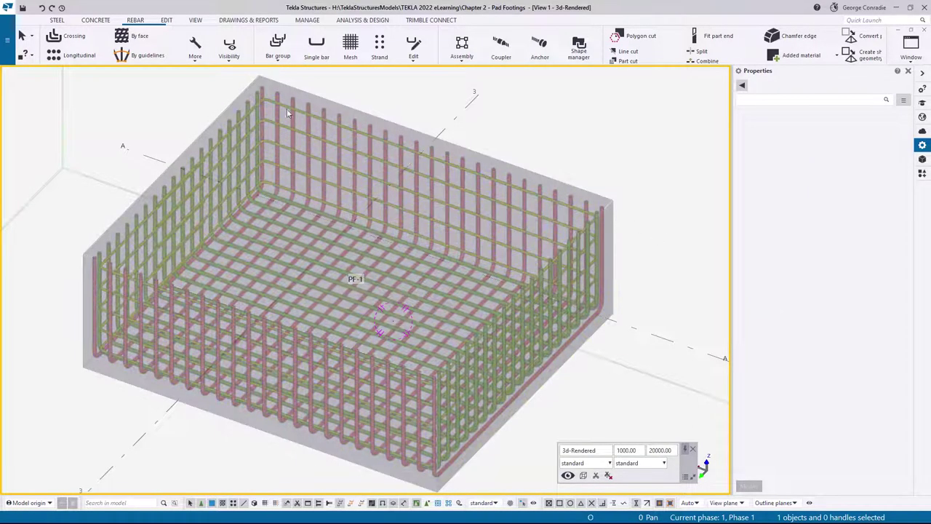
# Step: Add two splitters to the horizontal rebar set on one long side of PF-1, each 800 mm from a corner
pyautogui.click(577, 211)
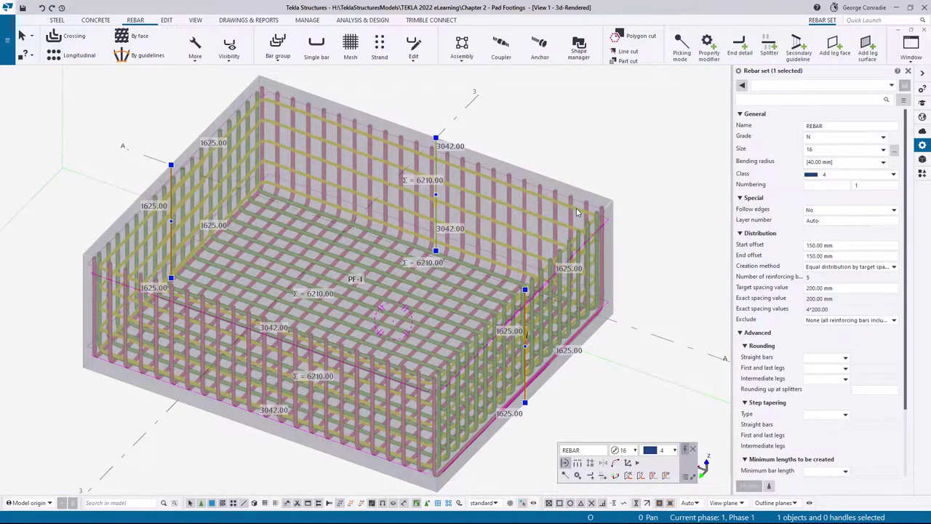
pyautogui.scroll(5, 462, 337)
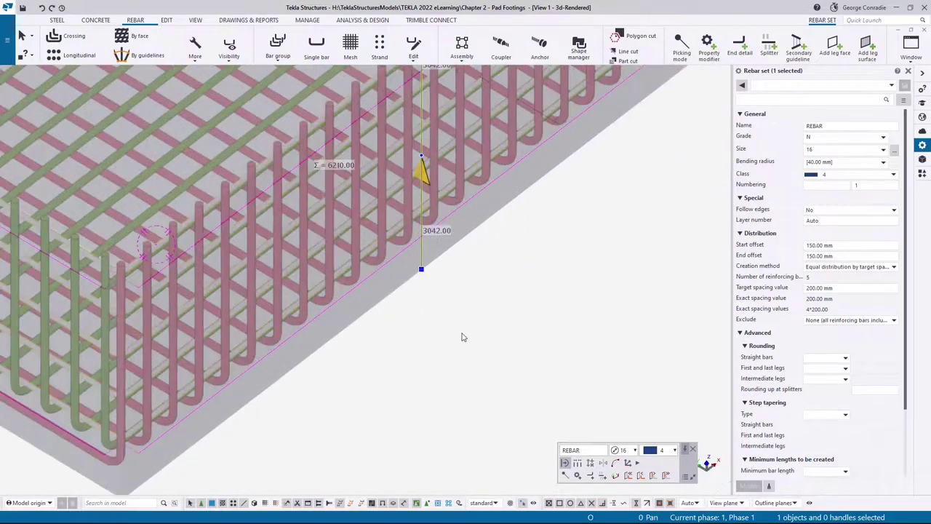
pyautogui.scroll(-3, 447, 311)
pyautogui.scroll(-2, 536, 241)
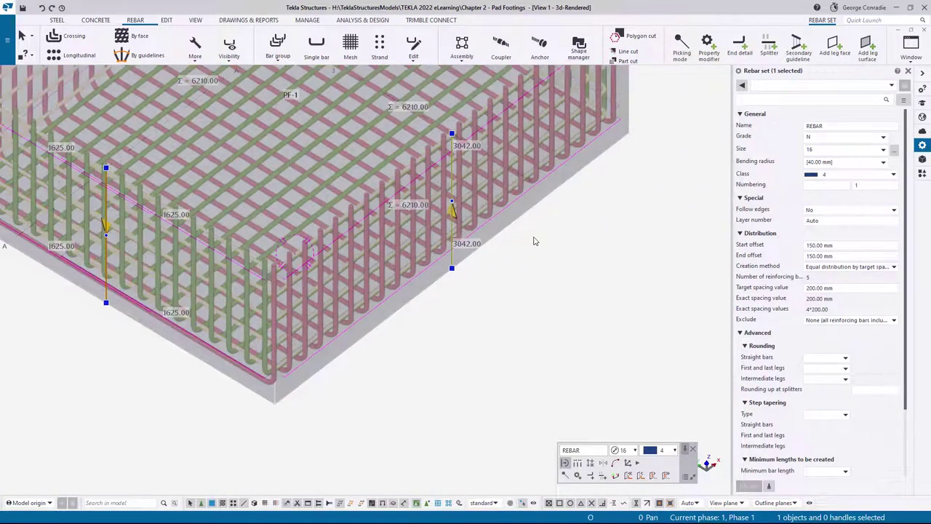
pyautogui.moveTo(536, 240); pyautogui.dragTo(541, 271, button='middle')
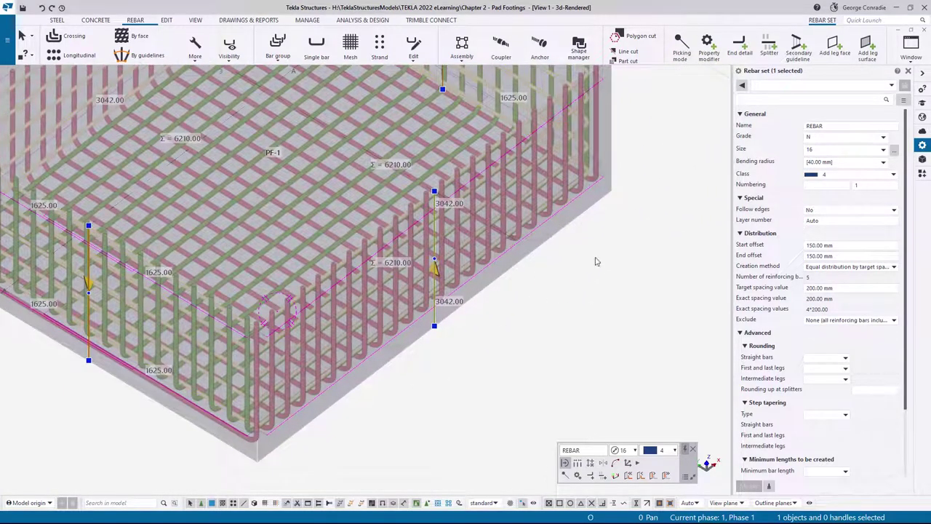
pyautogui.click(769, 45)
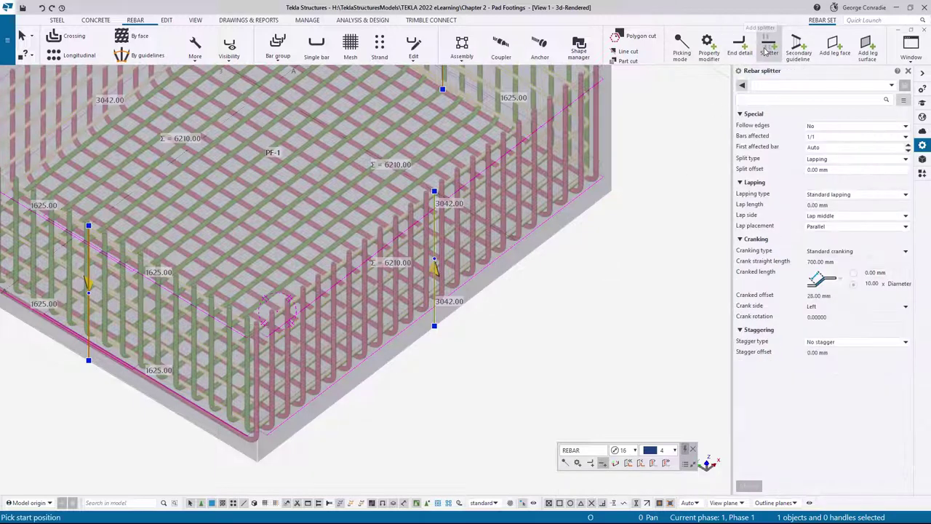
pyautogui.scroll(2, 349, 454)
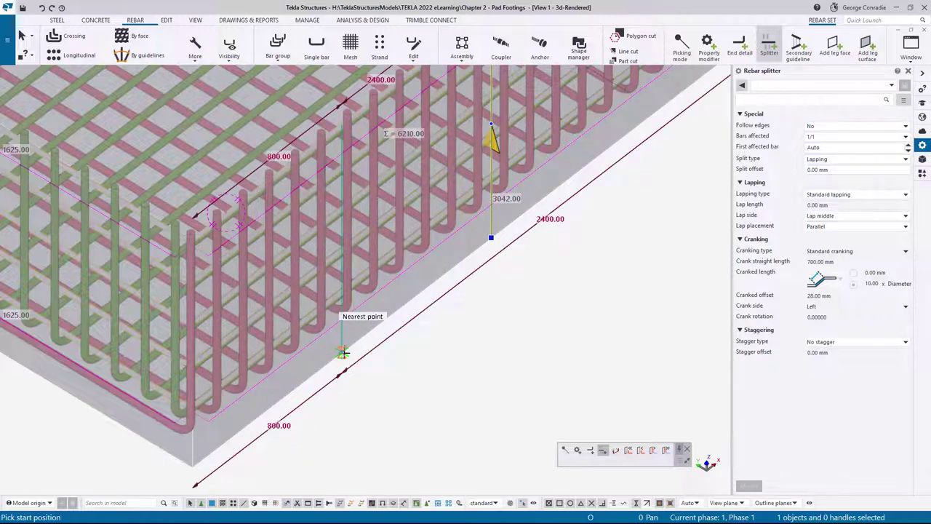
pyautogui.keyDown('ctrl'); pyautogui.moveTo(342, 353); pyautogui.dragTo(417, 354, button='middle'); pyautogui.keyUp('ctrl')
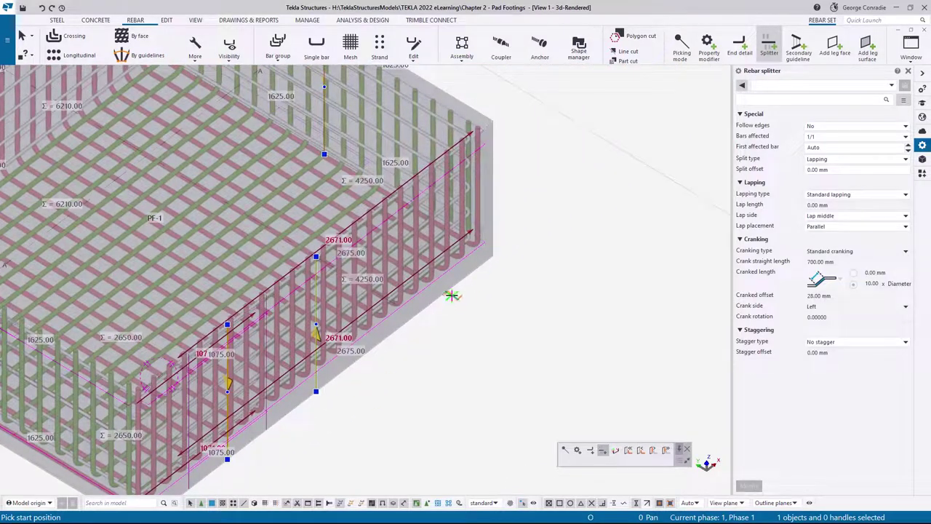
pyautogui.scroll(3, 415, 301)
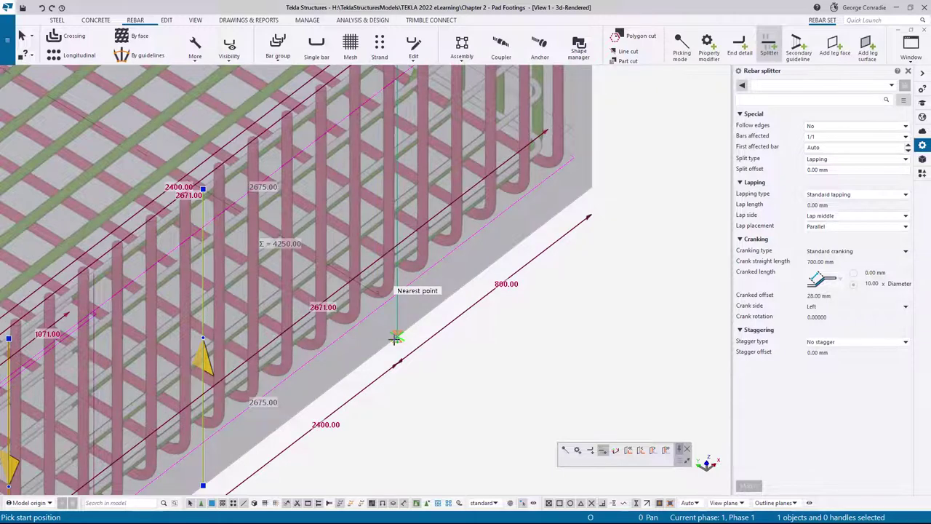
# Step: Split the horizontal bars on PF-1's opposite long side 800 mm from each corner, end the splitter command and clear the selection
pyautogui.scroll(-10, 395, 338)
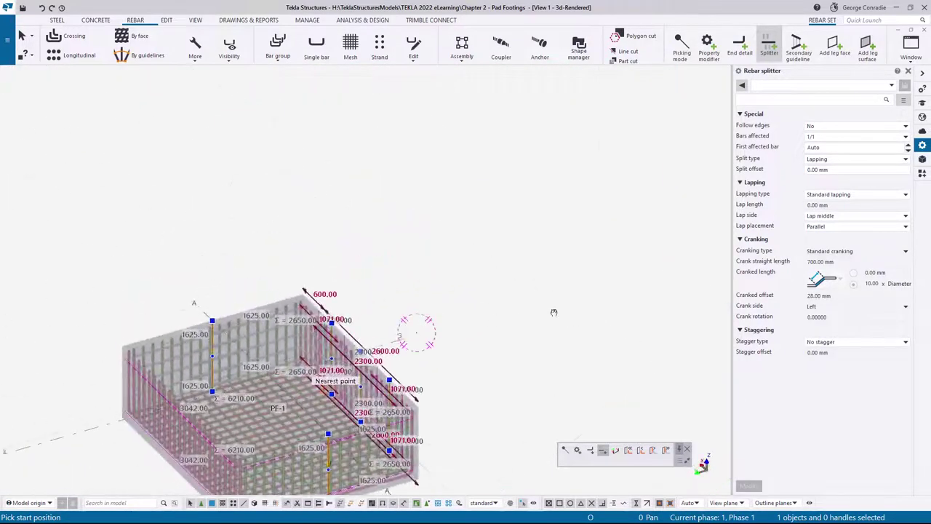
pyautogui.scroll(3, 554, 312)
pyautogui.scroll(5, 213, 386)
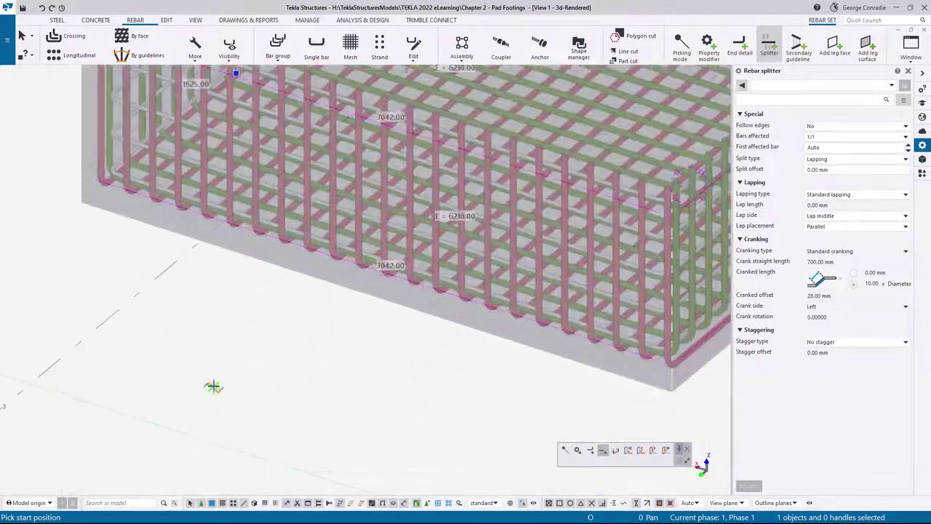
pyautogui.click(229, 249)
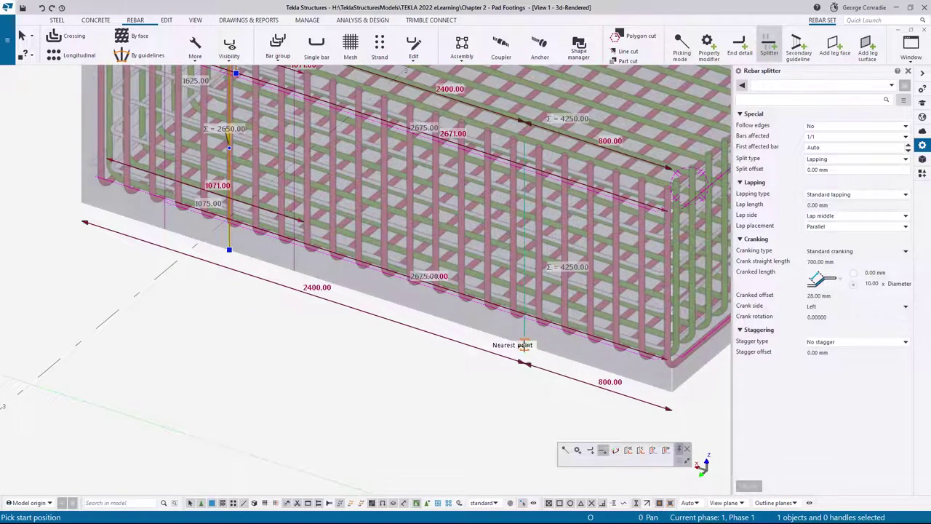
pyautogui.click(524, 345)
pyautogui.rightClick(437, 374)
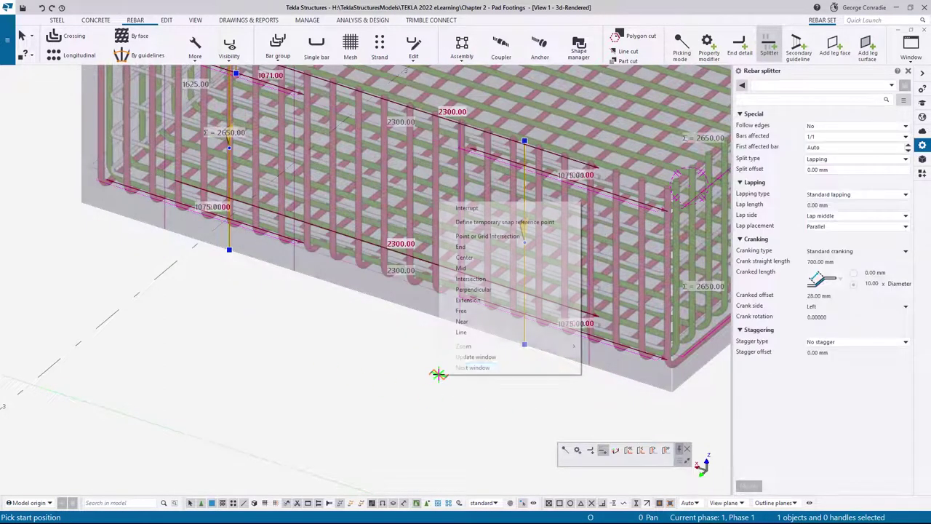
pyautogui.click(466, 208)
pyautogui.rightClick(381, 385)
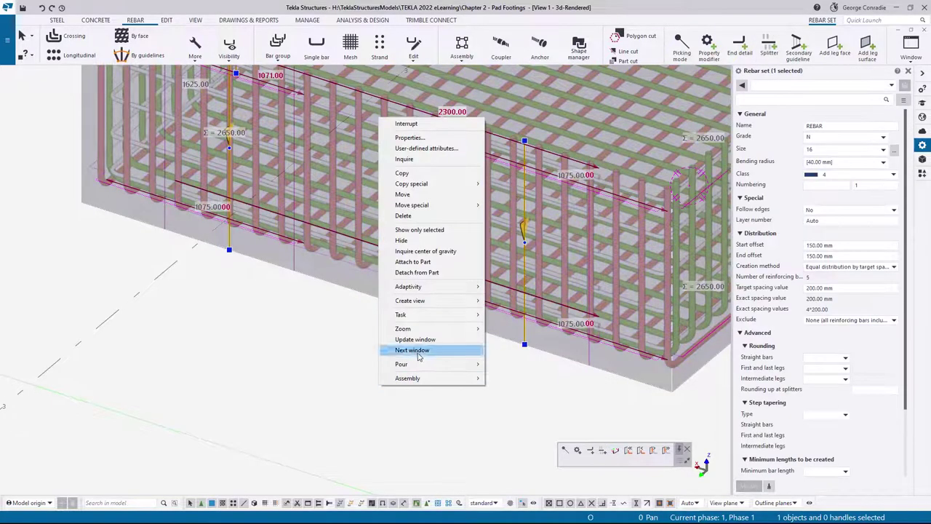
pyautogui.click(406, 124)
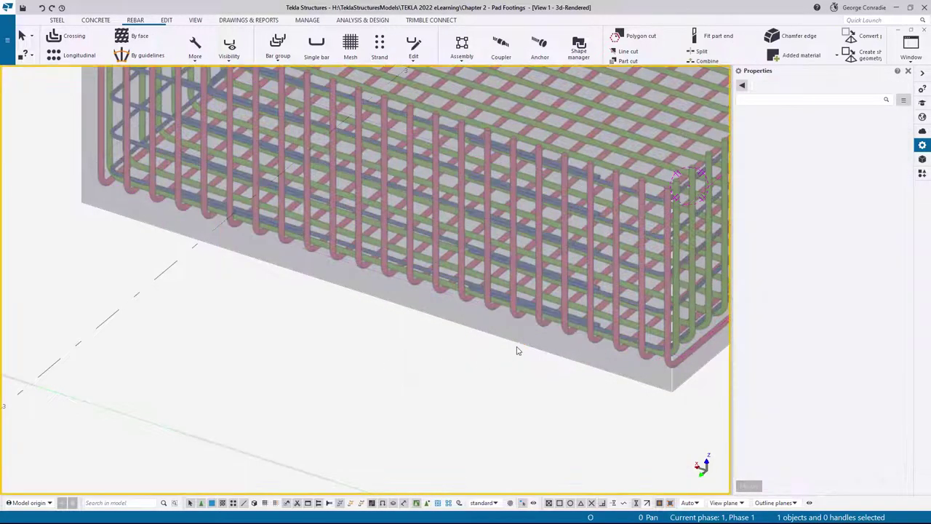
# Step: Examine the lap side and lap placement options of a rebar splitter on PF-1's long side and clear the selection
pyautogui.click(525, 301)
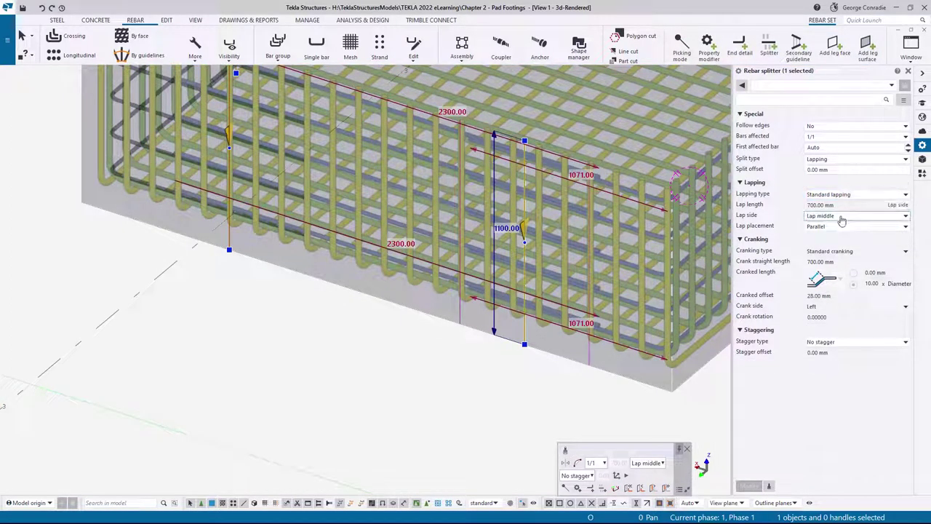
pyautogui.click(840, 217)
pyautogui.click(836, 226)
pyautogui.click(835, 231)
pyautogui.click(835, 231)
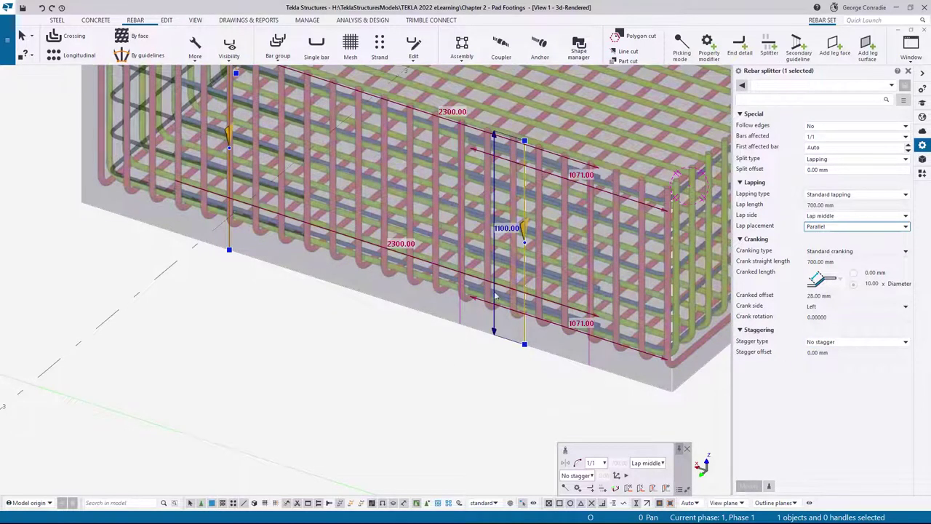
pyautogui.click(525, 329)
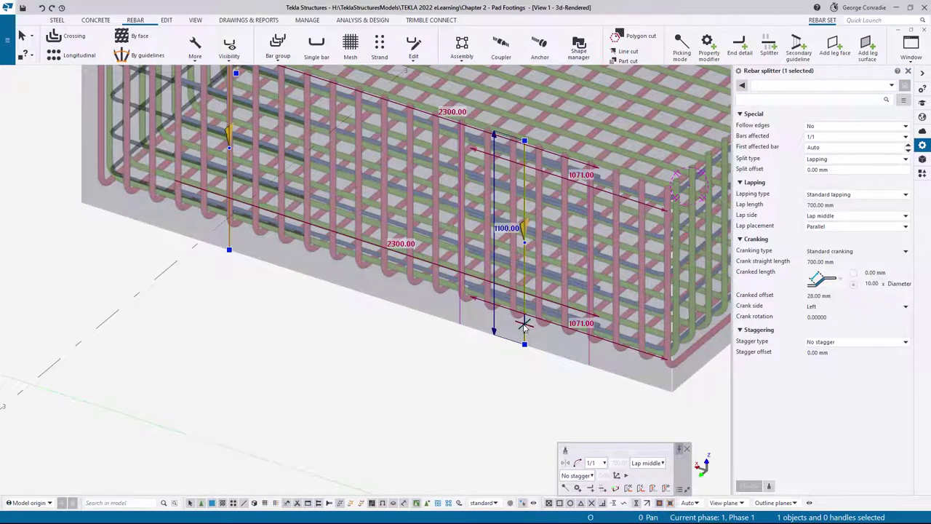
pyautogui.scroll(-2, 422, 412)
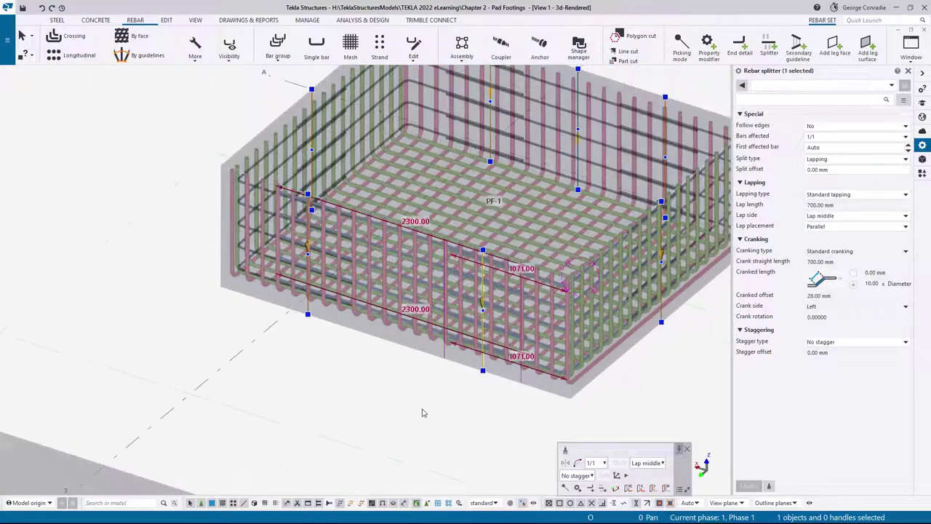
pyautogui.moveTo(422, 412); pyautogui.dragTo(337, 411, button='middle')
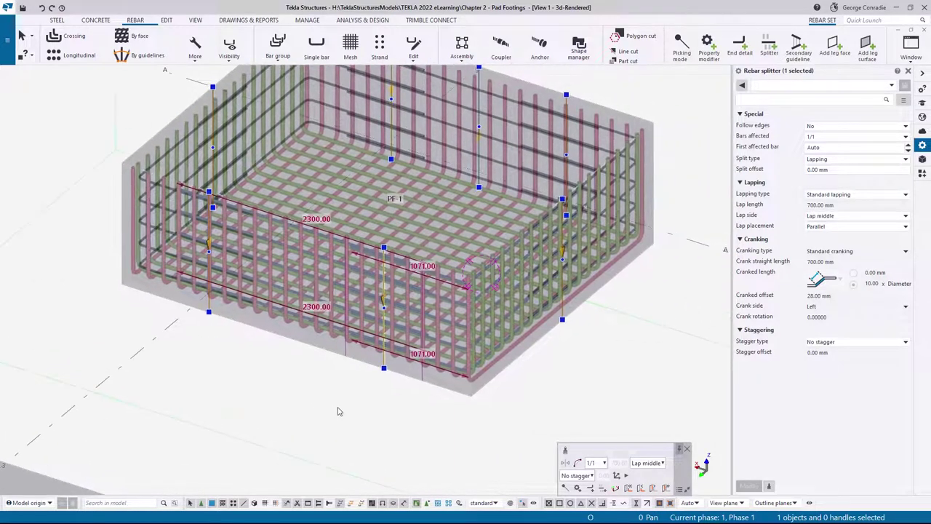
pyautogui.press('Escape')
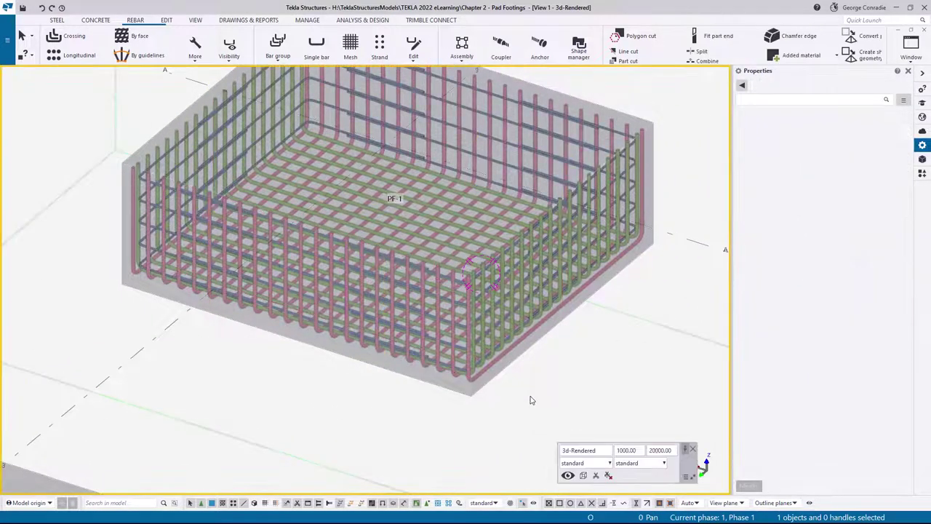
# Step: Select all three rebar sets in the reinforced PF-1 footing
pyautogui.keyDown('ctrl'); pyautogui.moveTo(530, 399); pyautogui.dragTo(312, 401, button='middle'); pyautogui.keyUp('ctrl')
pyautogui.scroll(-6, 311, 401)
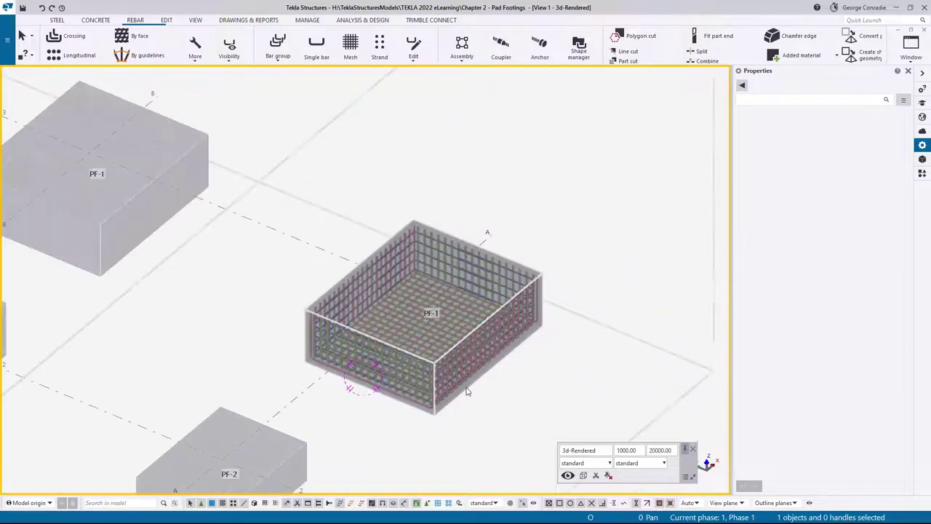
pyautogui.moveTo(460, 429); pyautogui.dragTo(512, 400, button='middle')
pyautogui.keyDown('ctrl'); pyautogui.moveTo(430, 379); pyautogui.dragTo(309, 312, button='middle'); pyautogui.keyUp('ctrl')
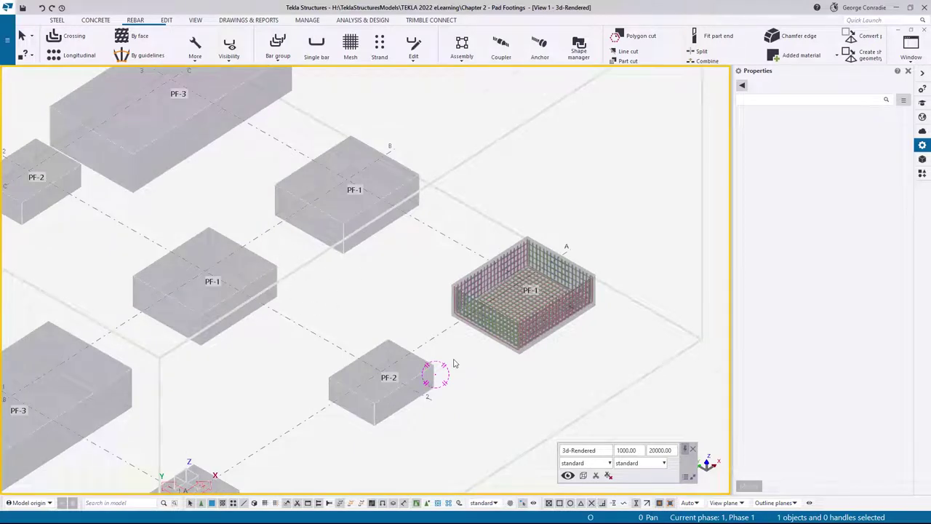
pyautogui.scroll(5, 454, 362)
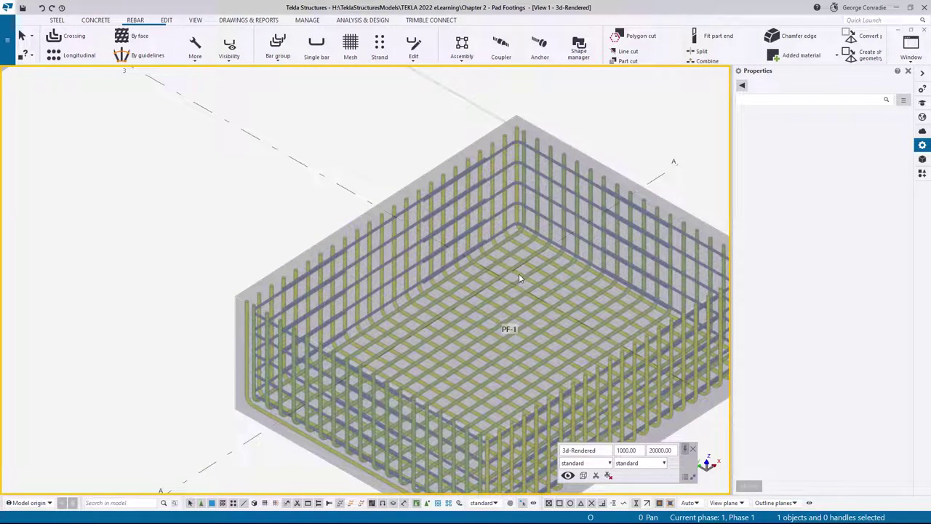
pyautogui.click(518, 273)
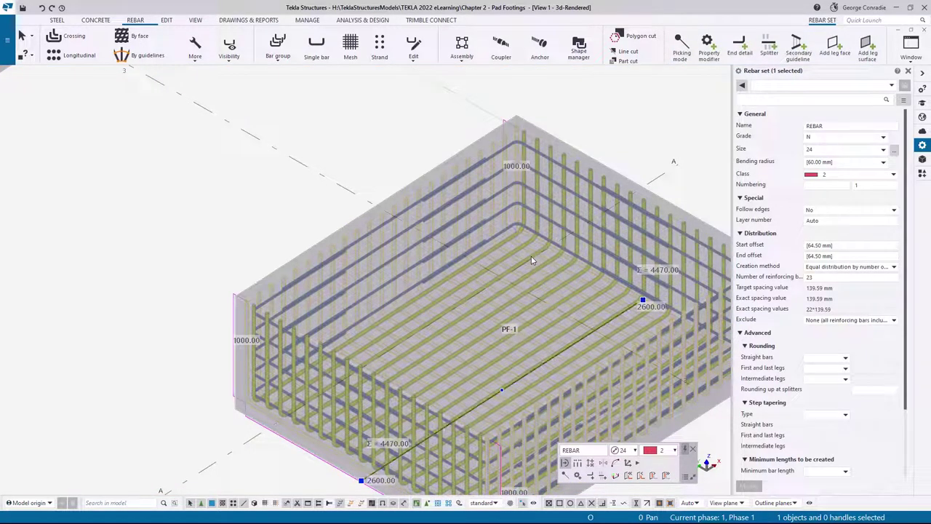
pyautogui.keyDown('ctrl'); pyautogui.click(509, 289); pyautogui.keyUp('ctrl')
pyautogui.scroll(-5, 509, 290)
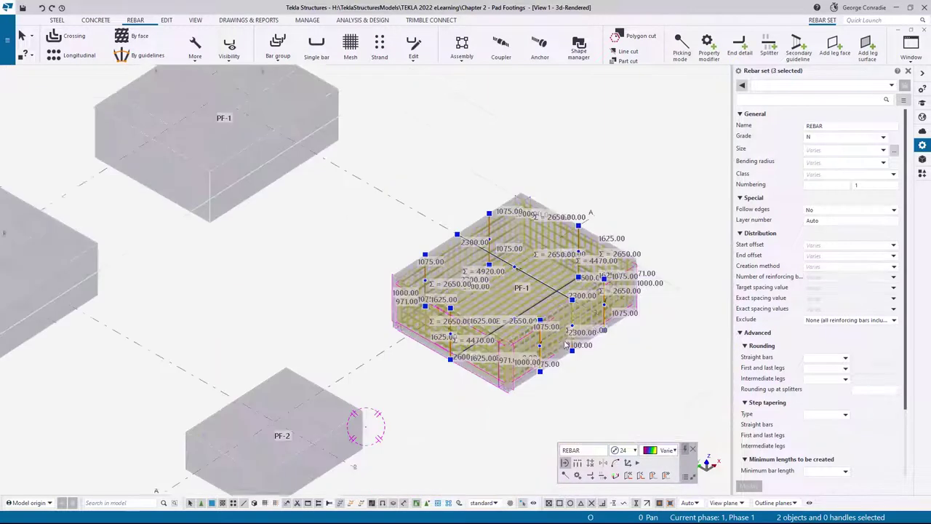
pyautogui.scroll(3, 503, 260)
pyautogui.keyDown('ctrl'); pyautogui.click(504, 259); pyautogui.keyUp('ctrl')
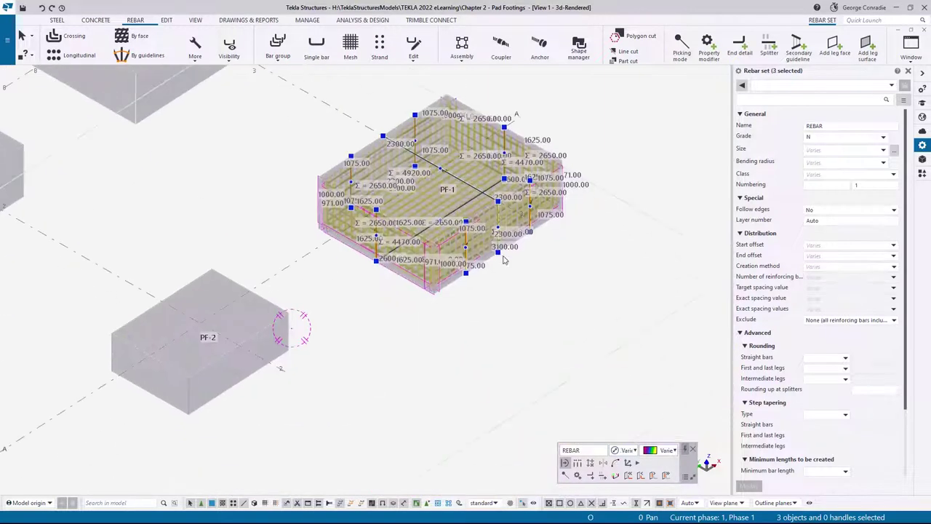
# Step: Copy the selected rebar sets from the reinforced PF-1 to the other two PF-1 footings with Copy special To another object, and end the command
pyautogui.rightClick(477, 316)
pyautogui.moveTo(552, 109)
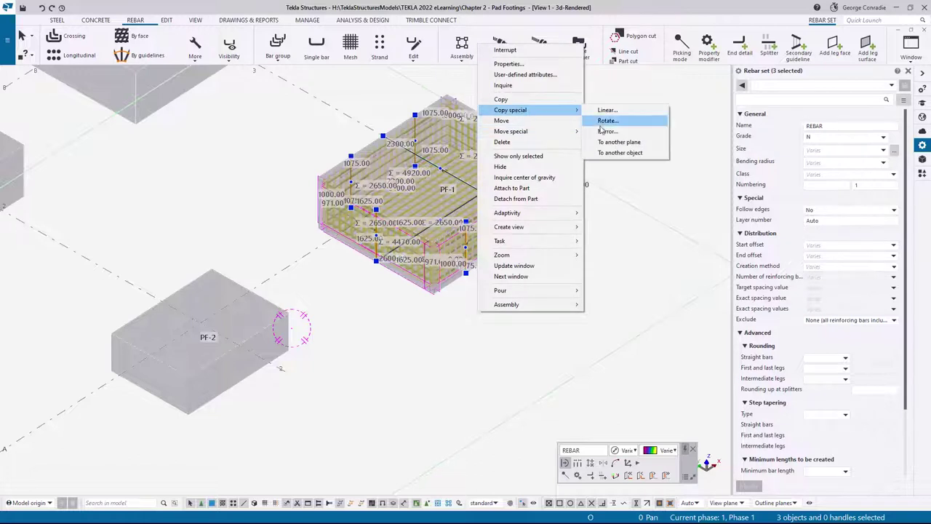
pyautogui.click(625, 152)
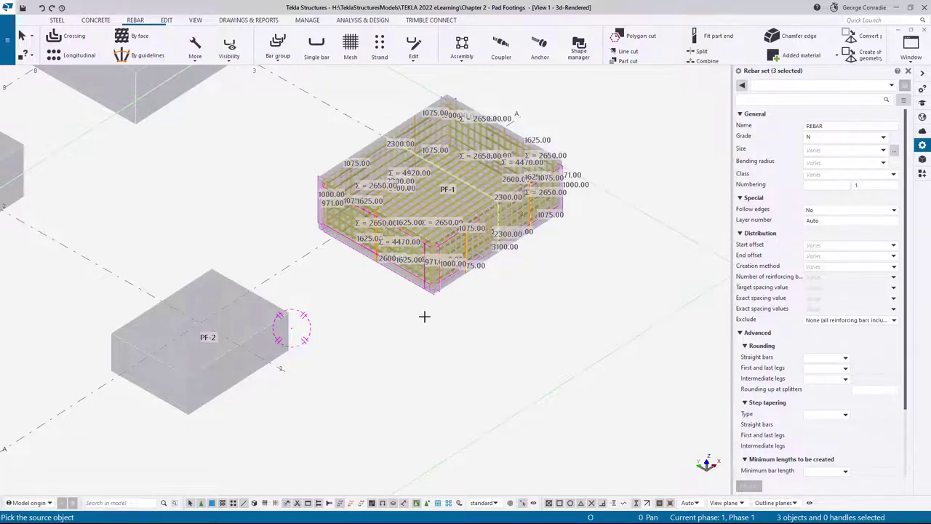
pyautogui.click(434, 296)
pyautogui.scroll(-3, 454, 342)
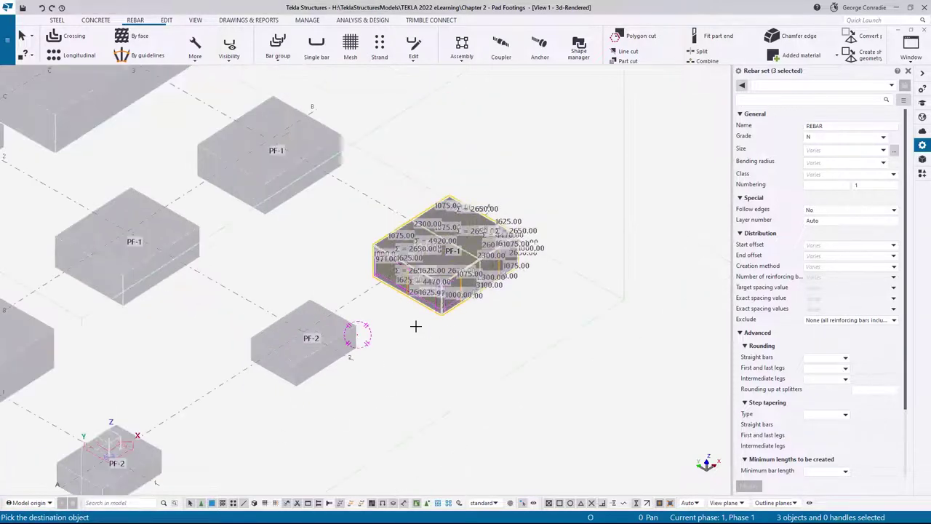
pyautogui.moveTo(360, 291); pyautogui.dragTo(475, 318, button='middle')
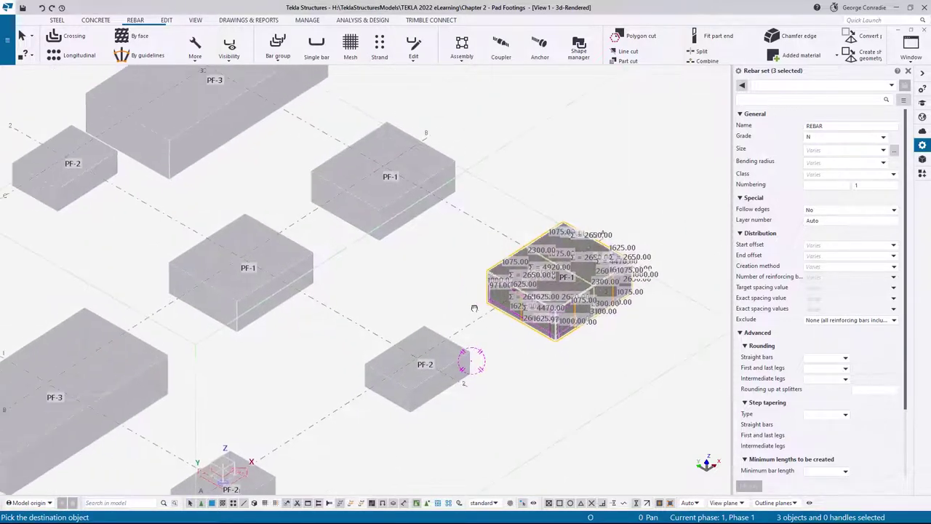
pyautogui.click(384, 242)
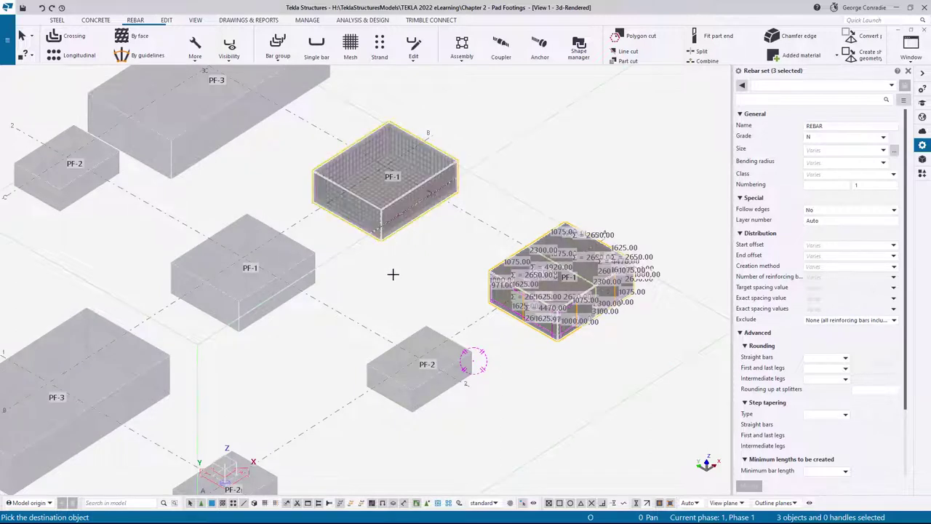
pyautogui.click(243, 335)
pyautogui.rightClick(414, 282)
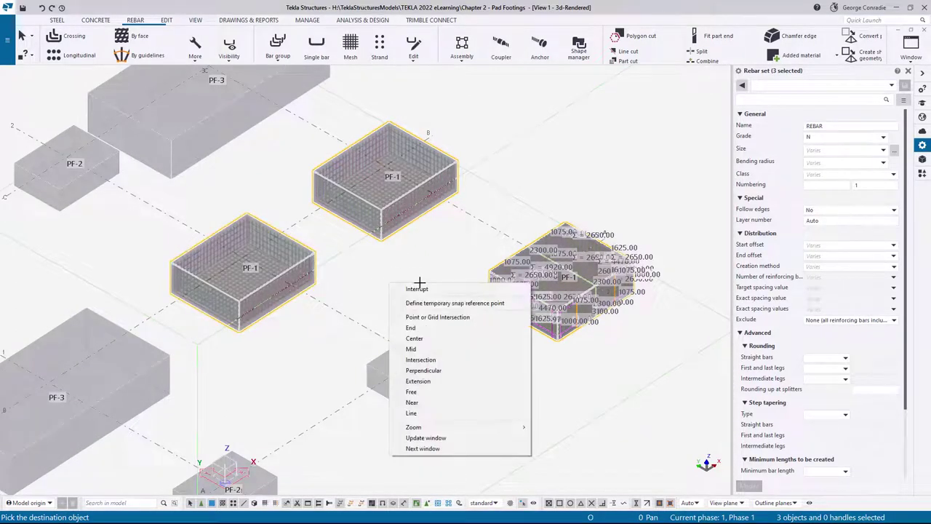
pyautogui.click(418, 290)
pyautogui.click(416, 284)
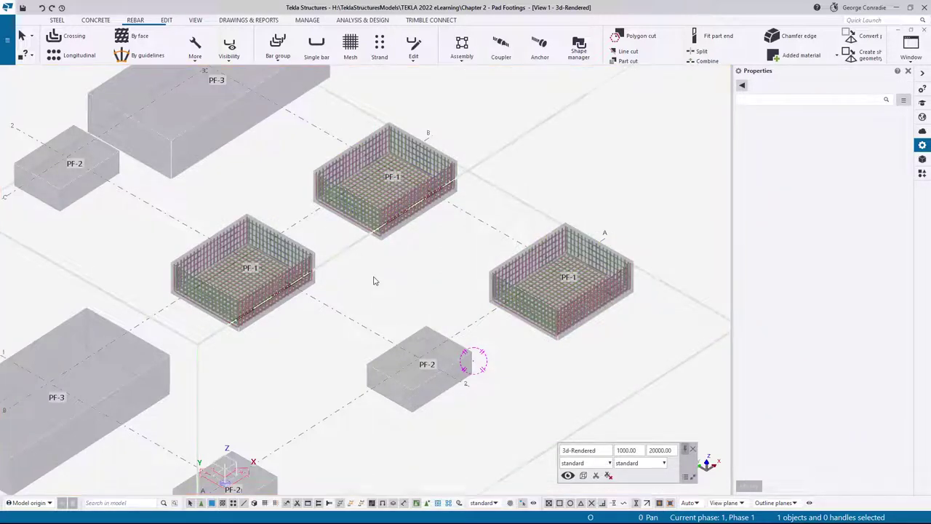
# Step: Undo both copies of the rebar sets on the other PF-1 footings
pyautogui.hotkey('ctrl', 'z')
pyautogui.hotkey('ctrl', 'z')
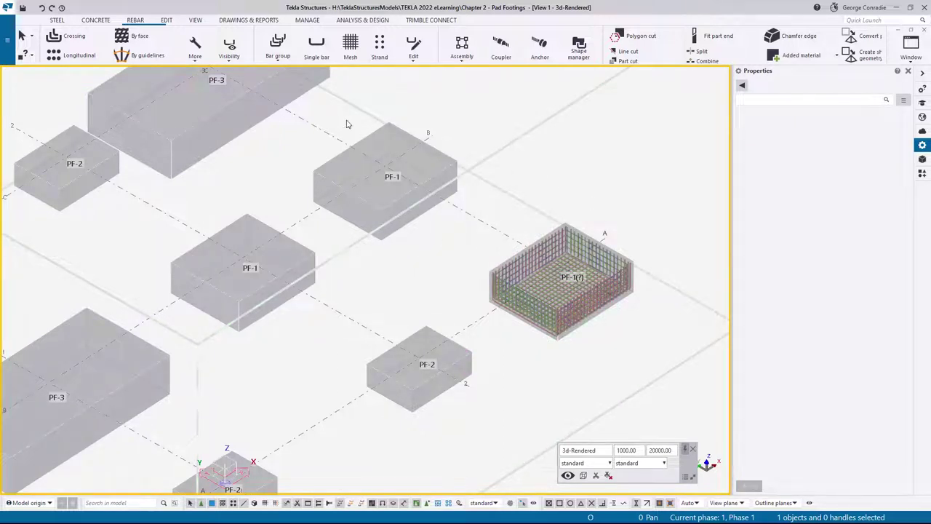
# Step: Number the modified objects in the model
pyautogui.click(256, 20)
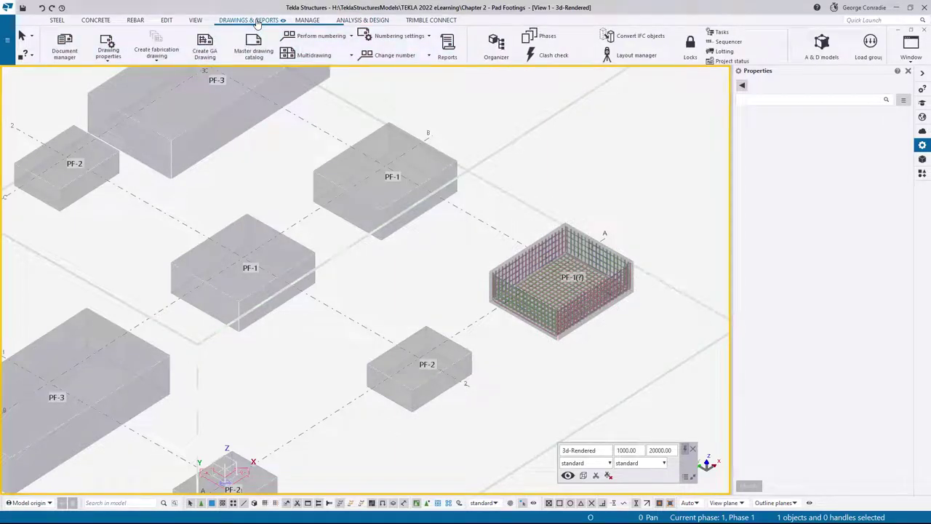
pyautogui.click(320, 36)
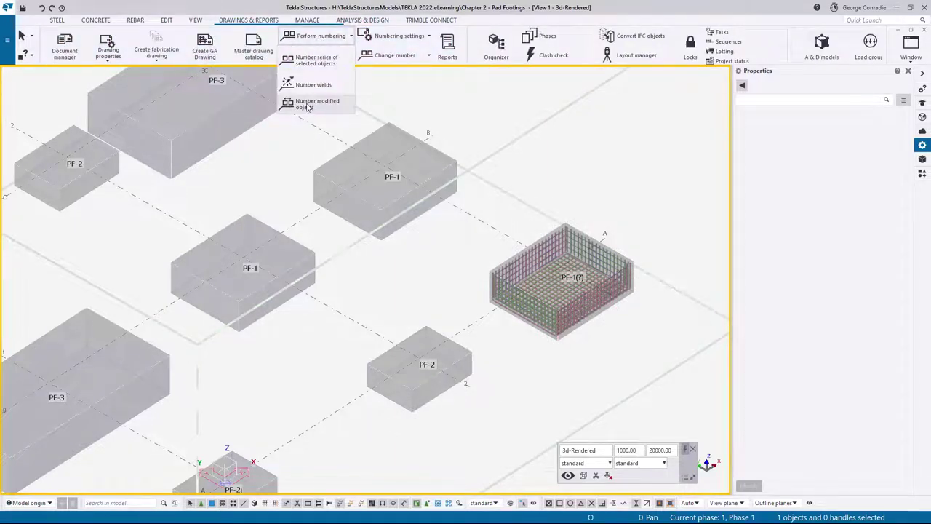
pyautogui.click(311, 105)
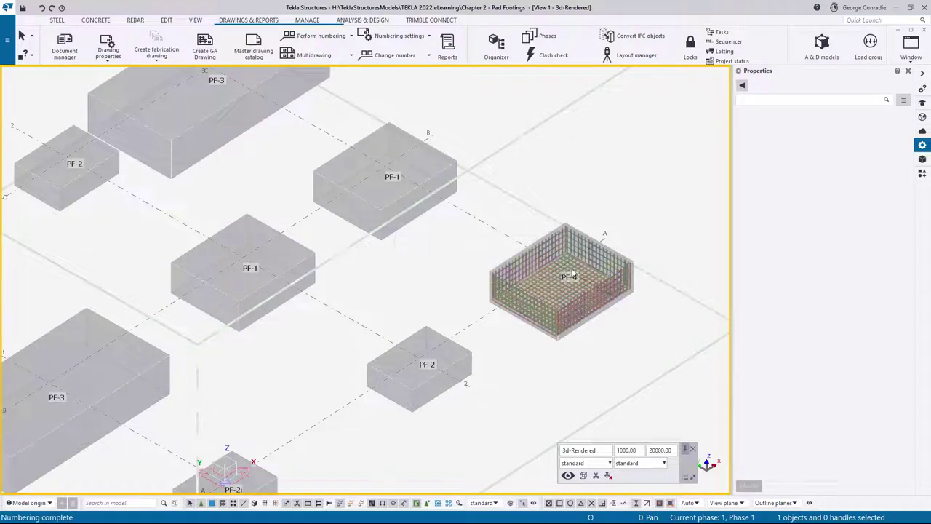
pyautogui.scroll(-4, 474, 260)
pyautogui.scroll(2, 474, 260)
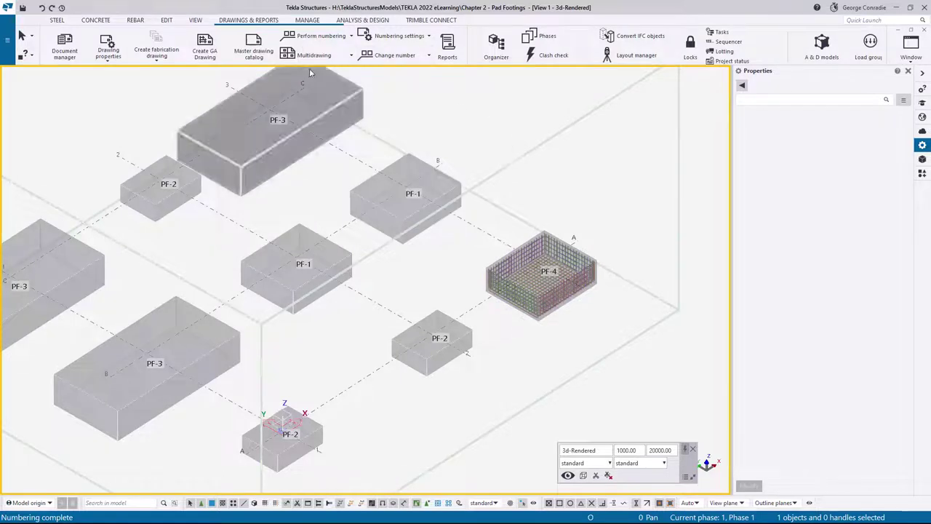
# Step: Open the Batch editor and set the reinforced footing PF-4 as the source assembly
pyautogui.click(166, 19)
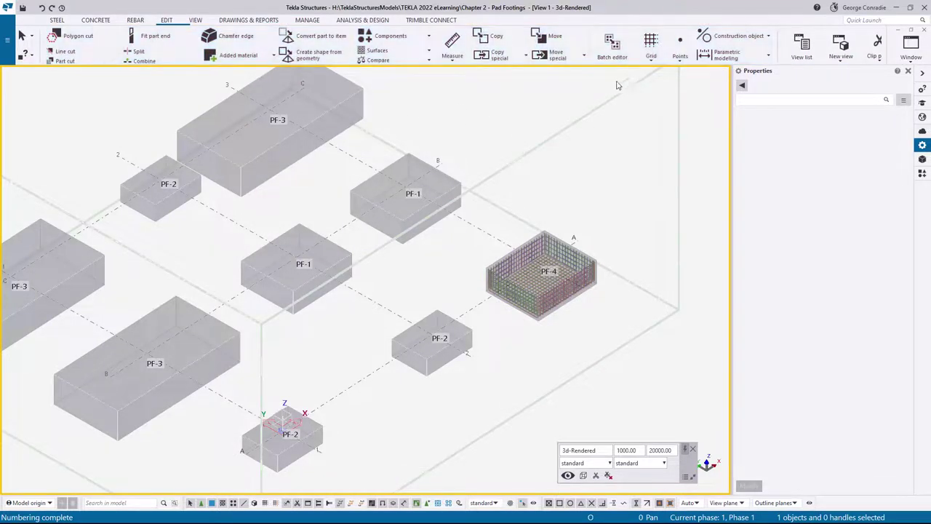
pyautogui.click(611, 43)
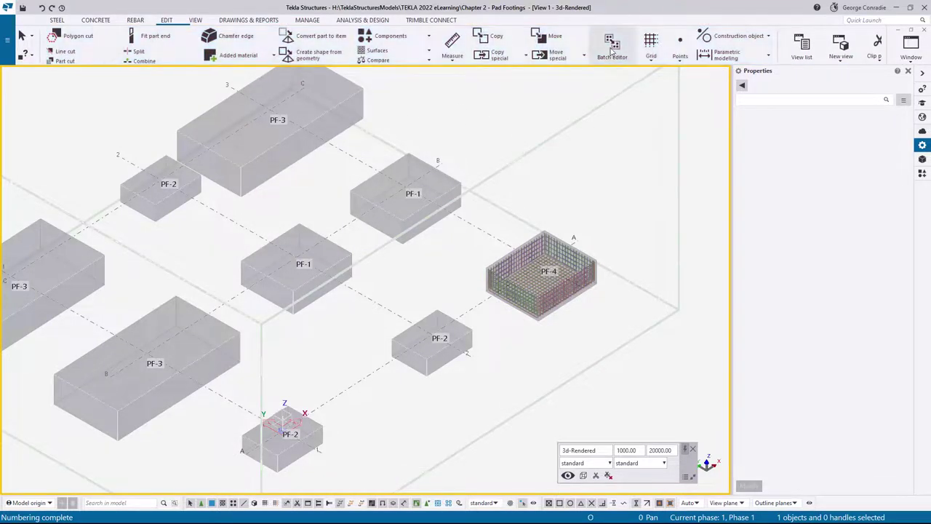
pyautogui.click(518, 316)
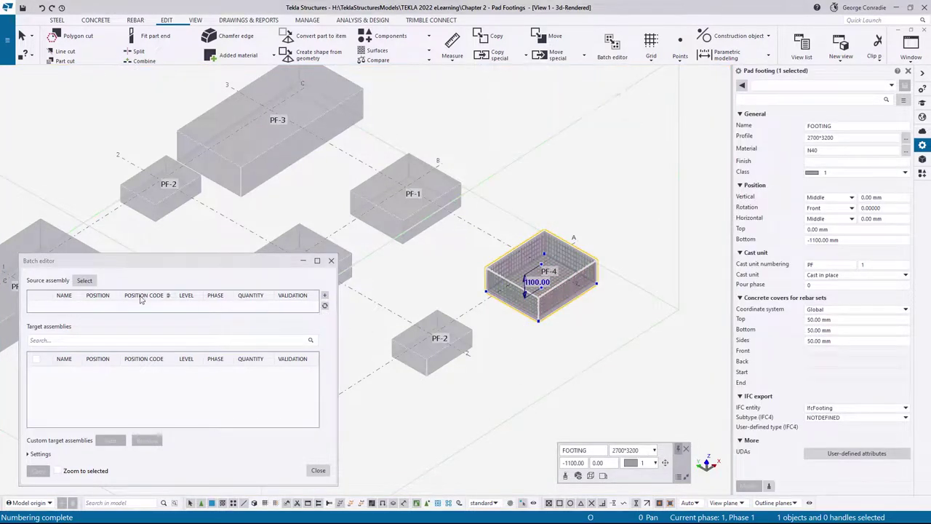
pyautogui.click(86, 281)
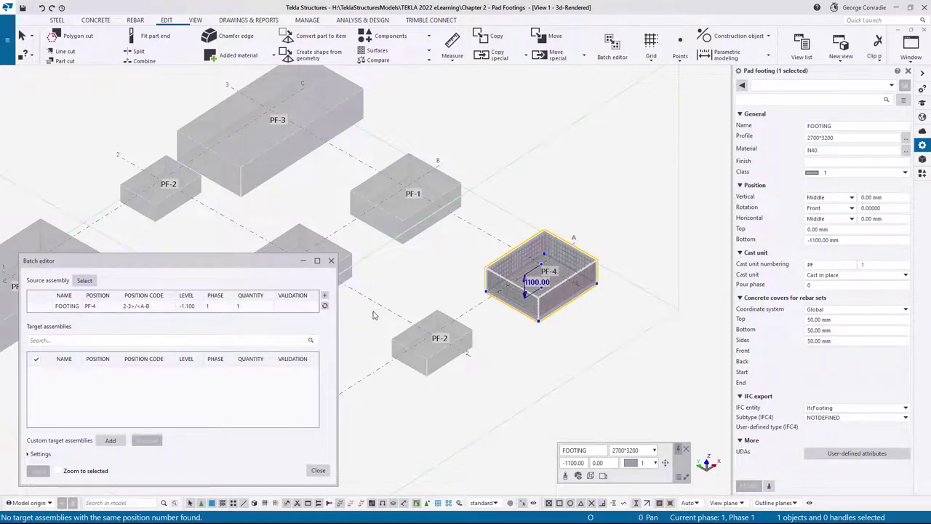
# Step: Add the two unreinforced PF-1 footings as custom target assemblies in the Batch editor
pyautogui.moveTo(372, 315); pyautogui.dragTo(514, 268, button='middle')
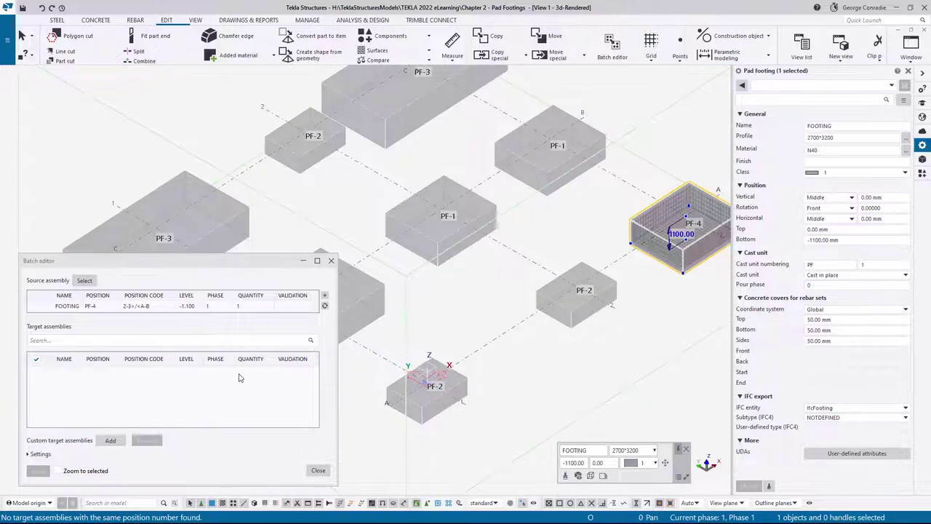
pyautogui.click(110, 440)
pyautogui.click(544, 195)
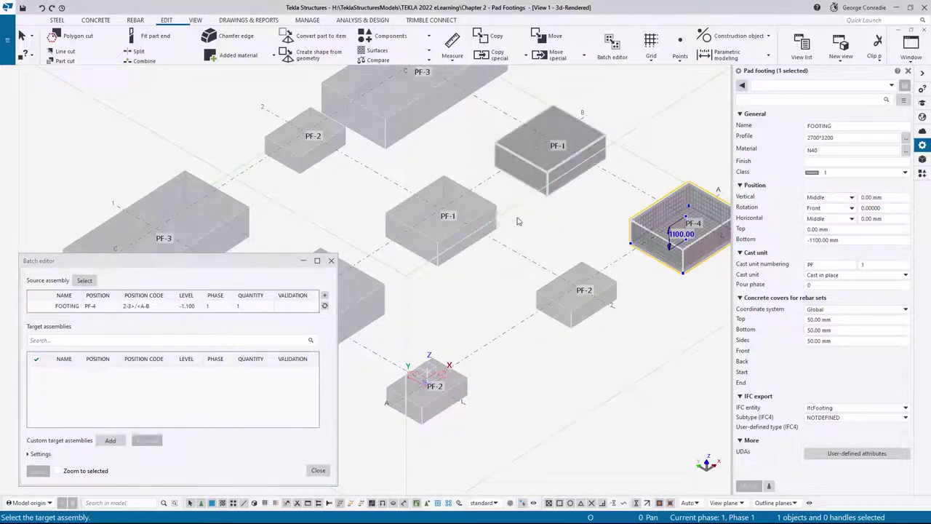
pyautogui.click(110, 440)
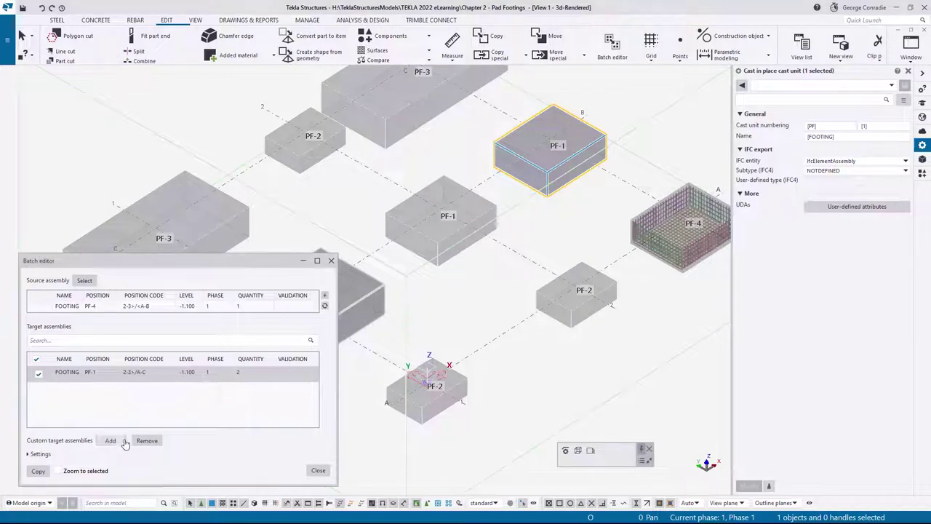
pyautogui.click(454, 257)
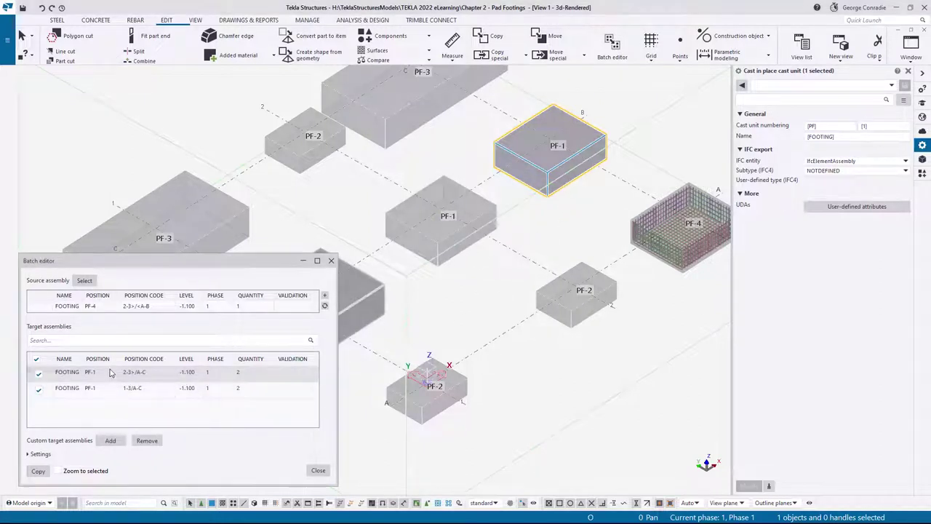
# Step: Copy the reinforcement from the source footing PF-4 to both PF-1 target assemblies
pyautogui.click(102, 390)
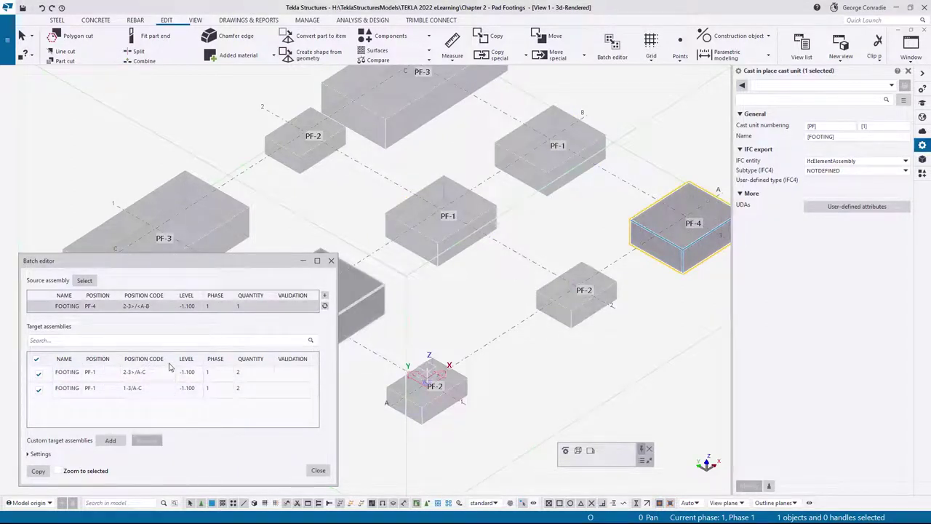
pyautogui.click(38, 470)
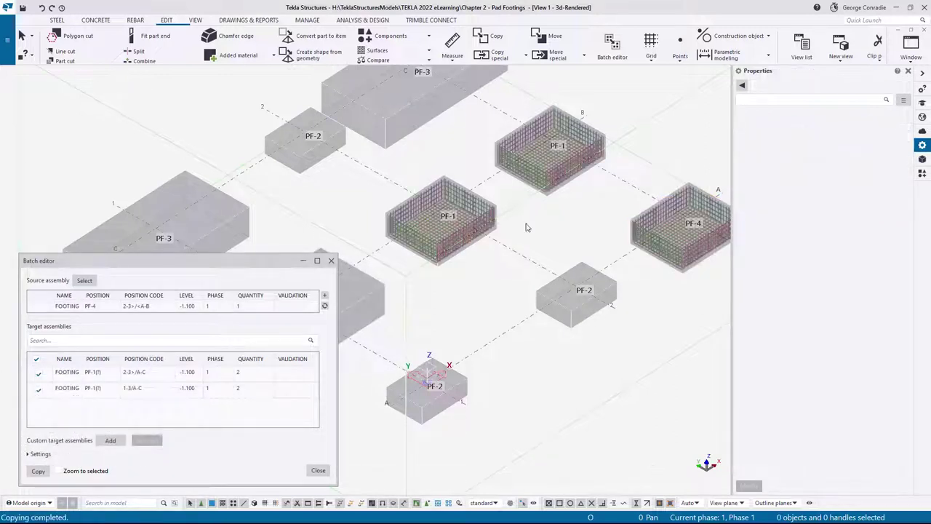
pyautogui.scroll(4, 538, 244)
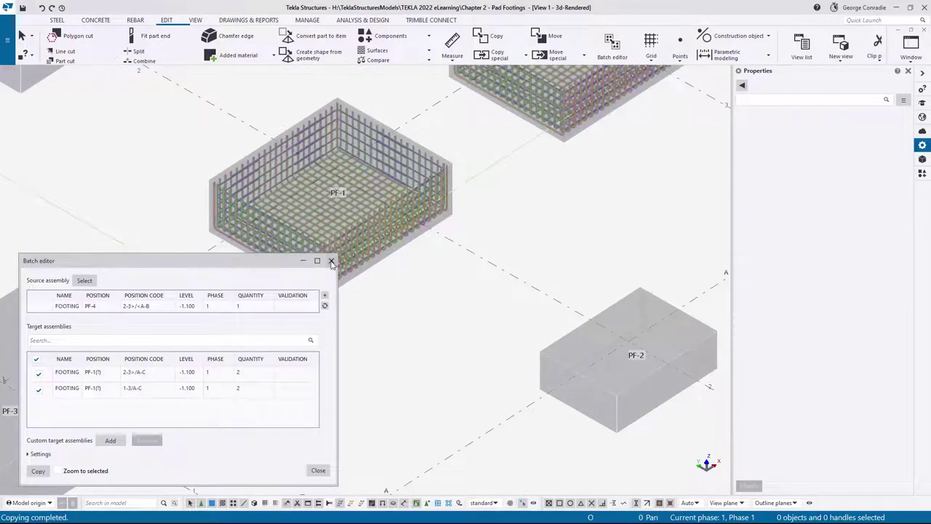
# Step: Close the Batch editor and end the active command
pyautogui.click(332, 260)
pyautogui.rightClick(502, 230)
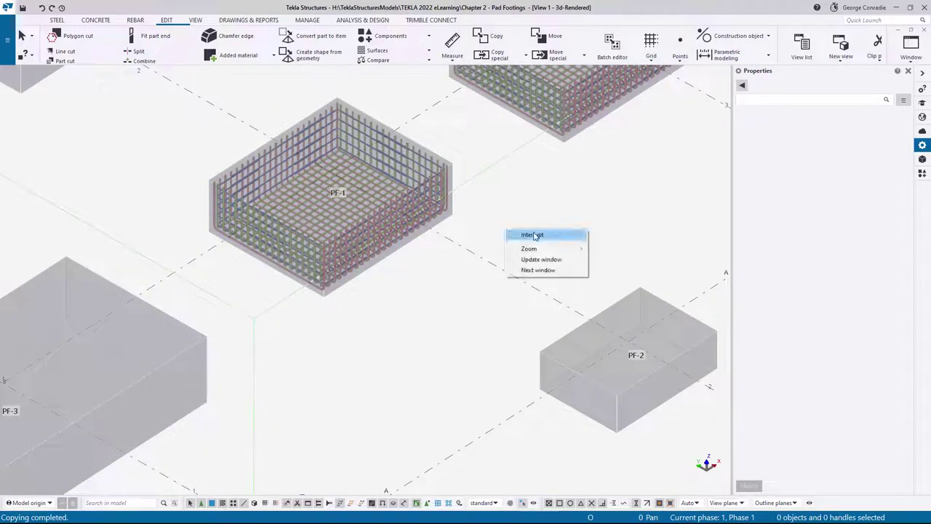
pyautogui.click(522, 235)
pyautogui.scroll(-3, 568, 221)
pyautogui.moveTo(550, 219); pyautogui.dragTo(442, 260, button='middle')
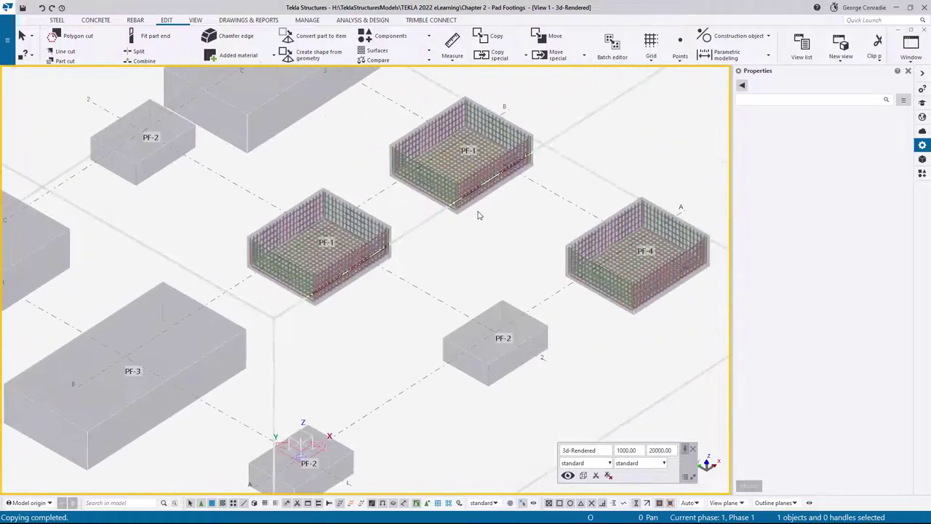
pyautogui.moveTo(478, 215); pyautogui.dragTo(377, 223, button='middle')
# Step: Clear the part and assembly numbers of the reinforced footing PF-4
pyautogui.click(539, 325)
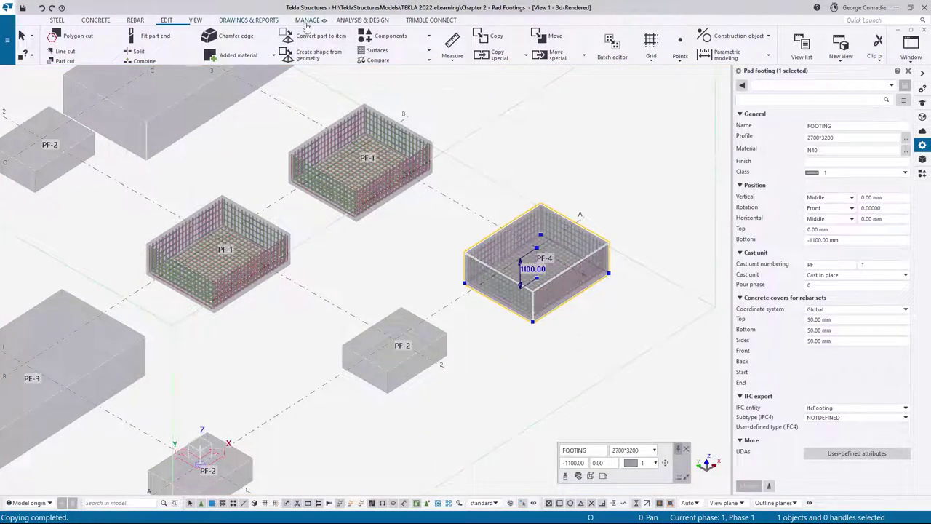
pyautogui.click(262, 22)
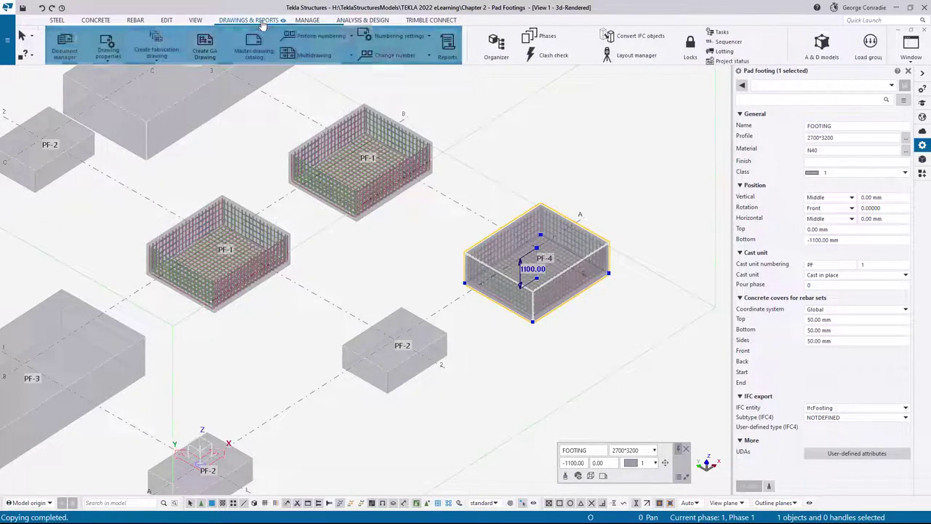
pyautogui.click(402, 56)
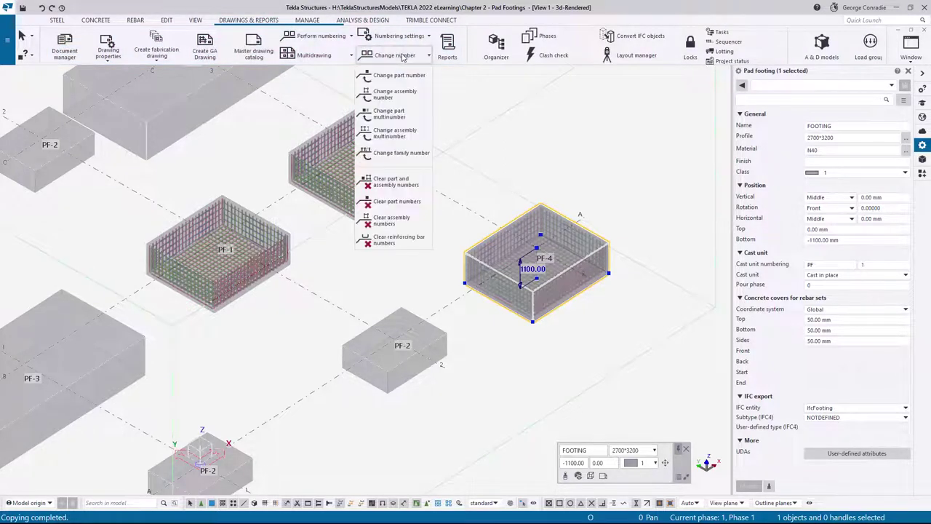
pyautogui.click(401, 185)
pyautogui.click(216, 286)
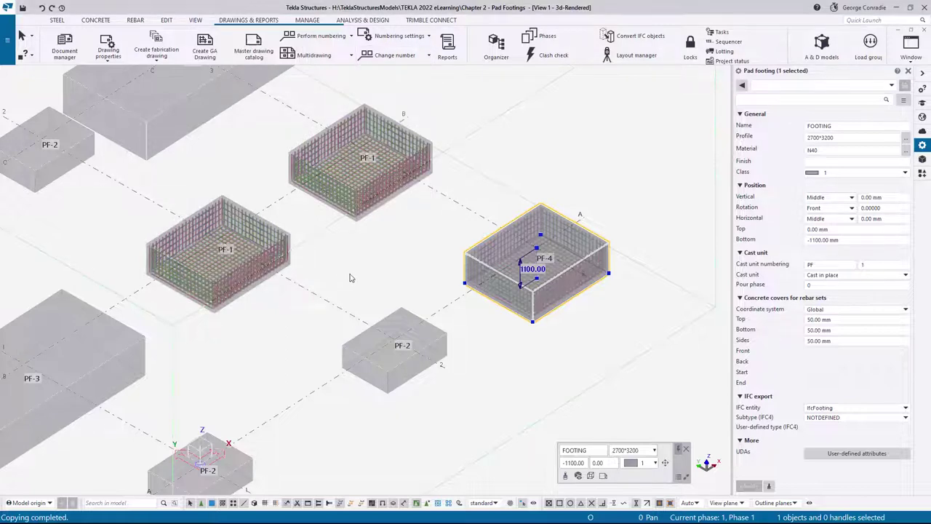
pyautogui.click(376, 276)
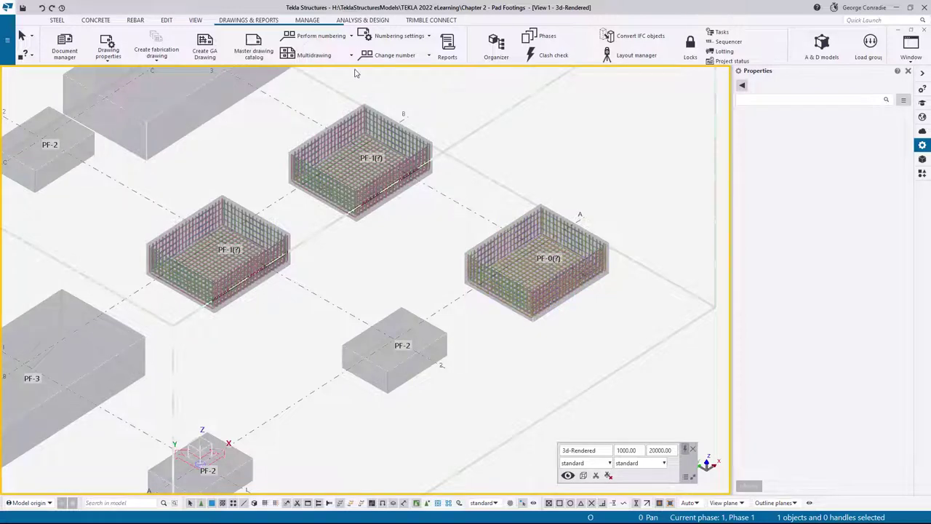
# Step: Try to assign part position number 1 to the footing marked PF-0(?)
pyautogui.click(390, 55)
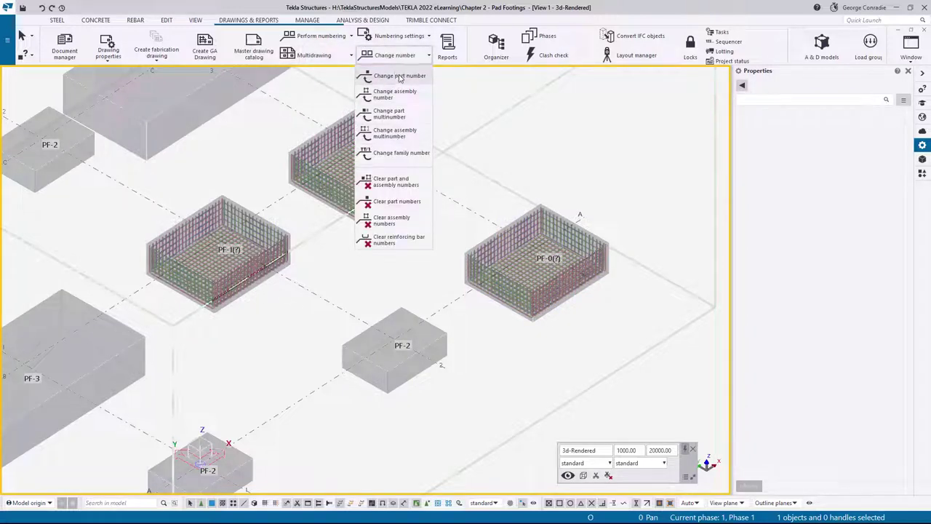
pyautogui.click(399, 76)
pyautogui.click(547, 210)
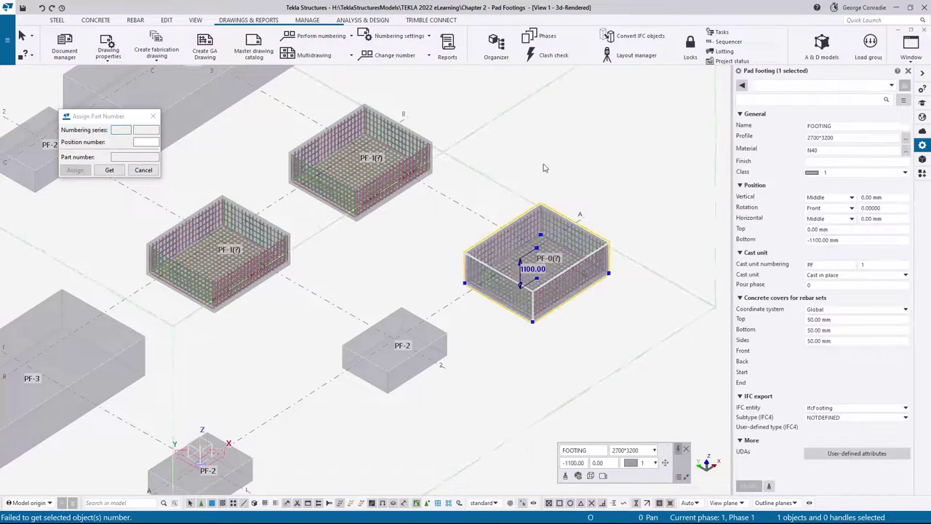
pyautogui.click(109, 169)
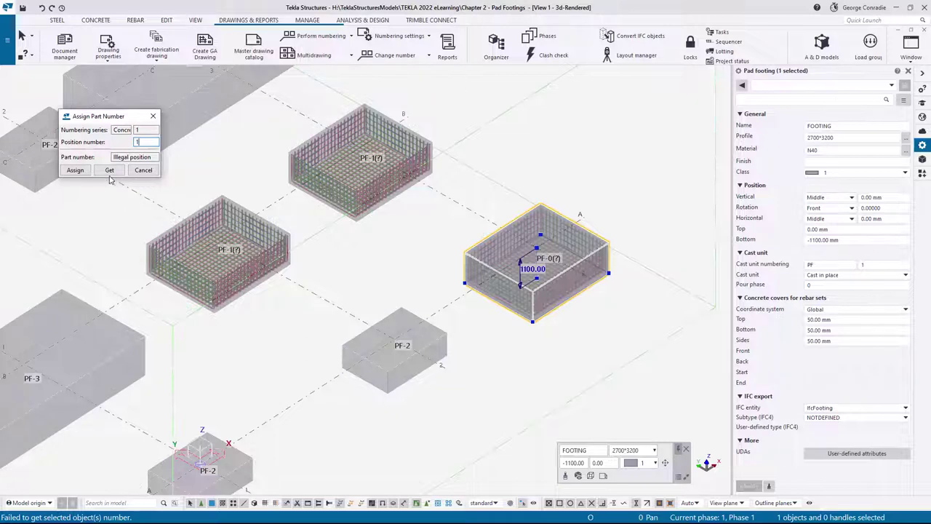
pyautogui.click(75, 169)
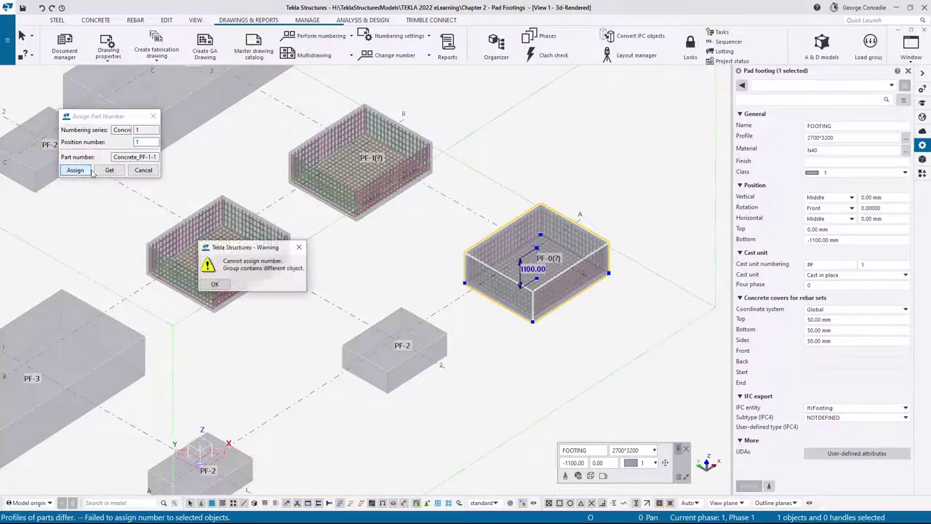
pyautogui.click(215, 283)
pyautogui.click(115, 173)
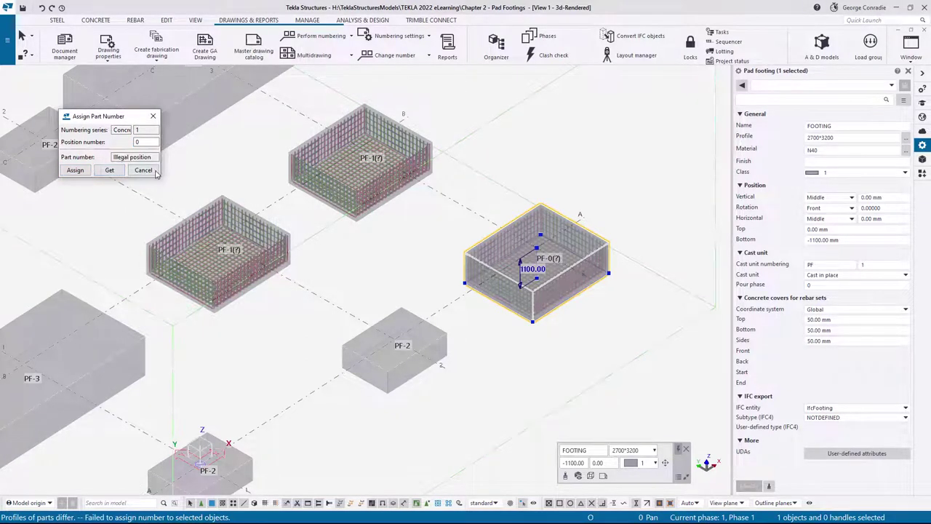
pyautogui.rightClick(204, 149)
pyautogui.click(226, 162)
pyautogui.click(153, 117)
pyautogui.click(299, 113)
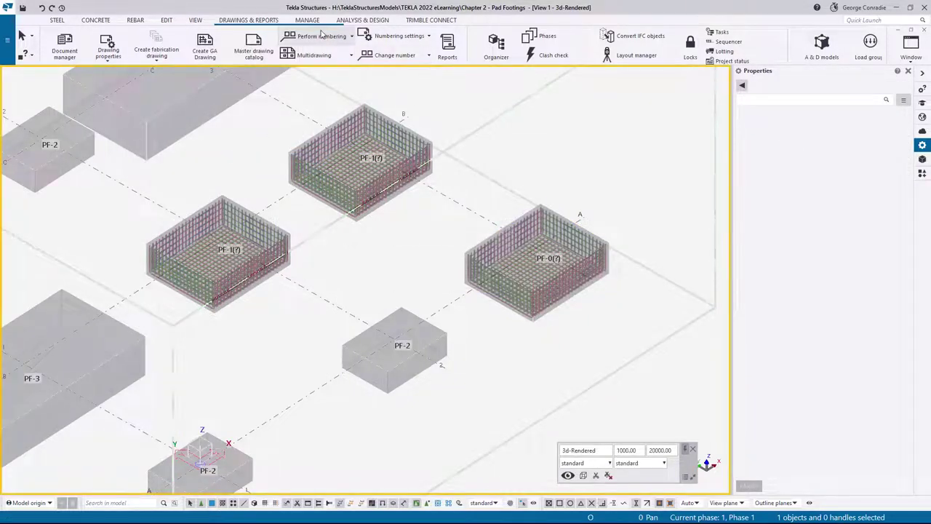
# Step: Run numbering on the model to renumber the three reinforced footings
pyautogui.click(351, 35)
pyautogui.click(314, 109)
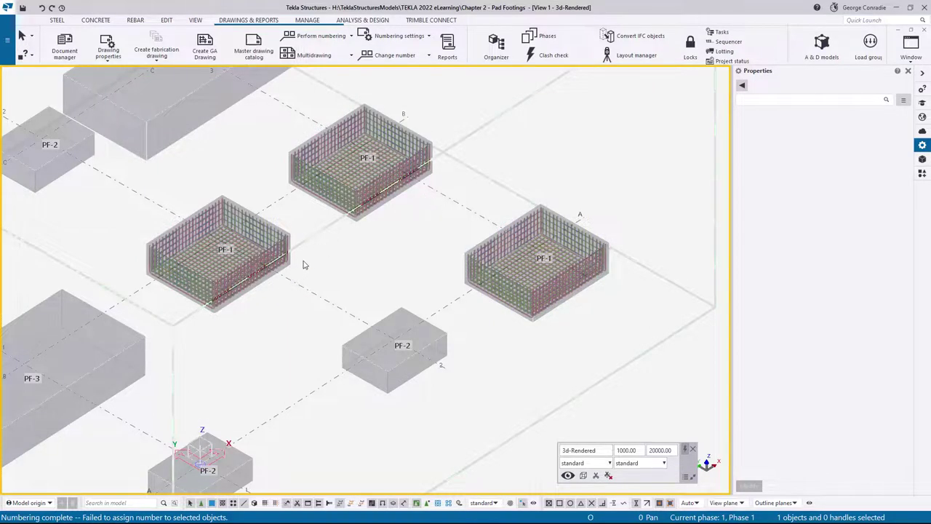
# Step: Start a crossing rebar set for the PF-2 footing at the model origin with bar size 20
pyautogui.scroll(-5, 525, 244)
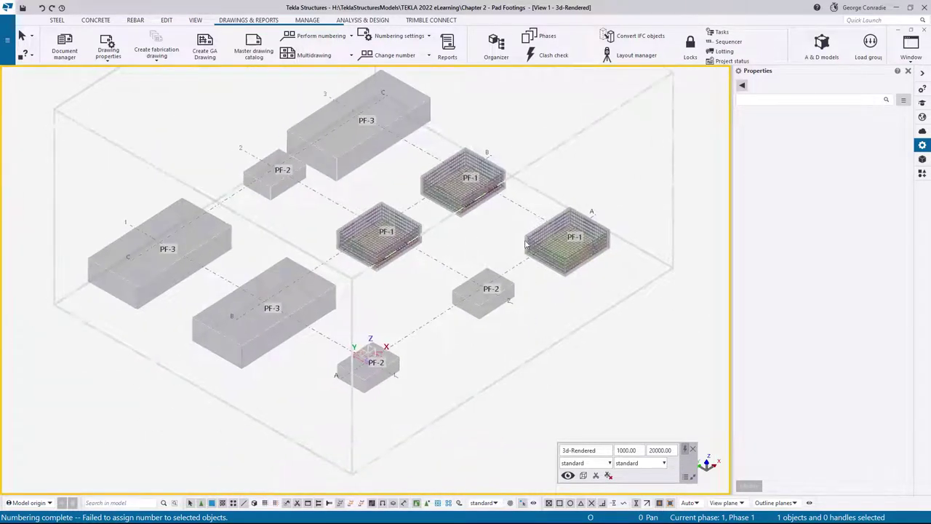
pyautogui.scroll(1, 504, 324)
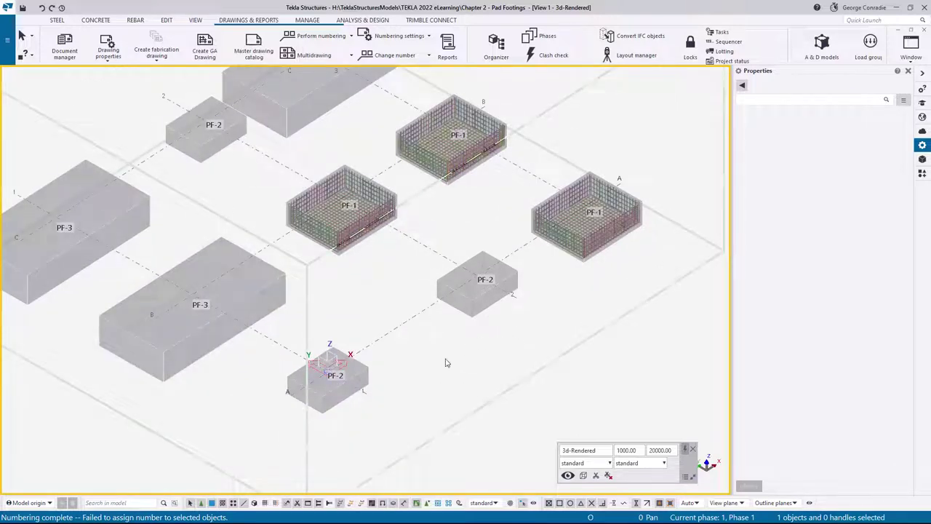
pyautogui.scroll(3, 446, 362)
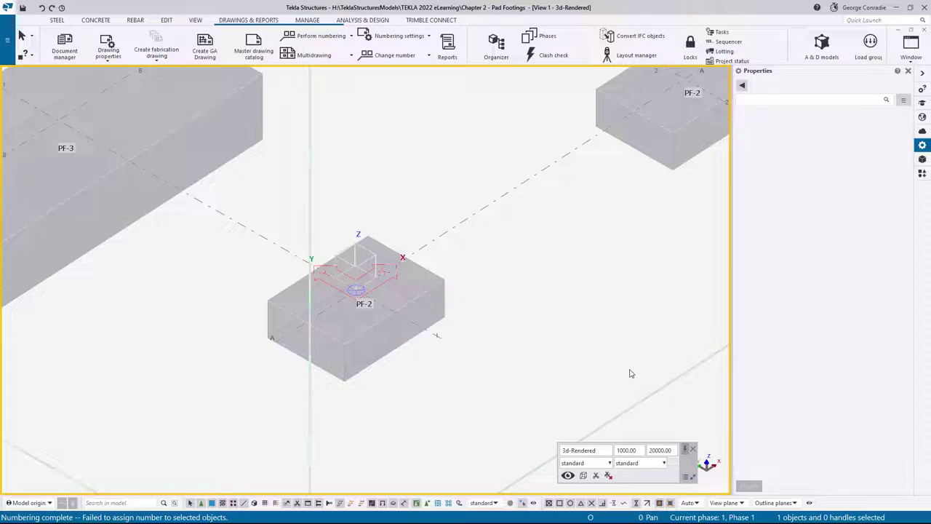
pyautogui.moveTo(385, 391); pyautogui.dragTo(411, 376, button='middle')
pyautogui.scroll(1, 411, 370)
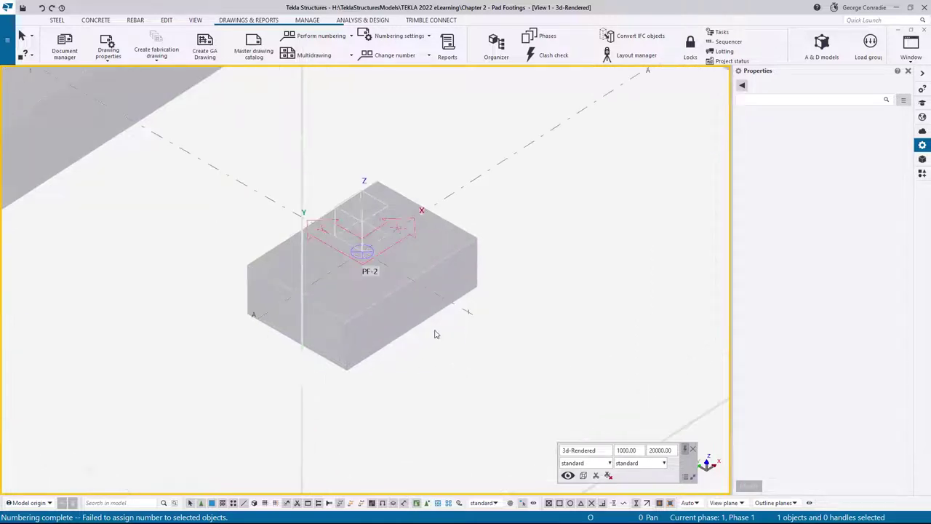
pyautogui.click(136, 19)
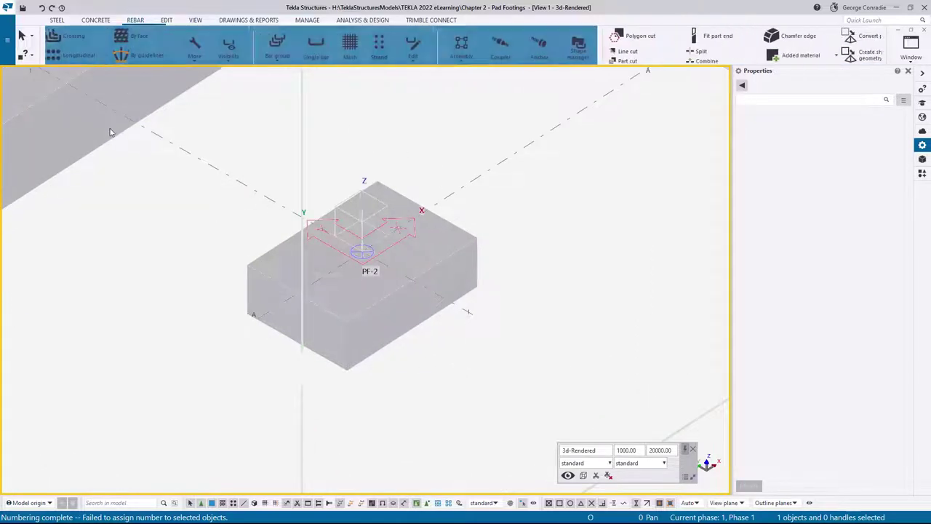
pyautogui.click(64, 38)
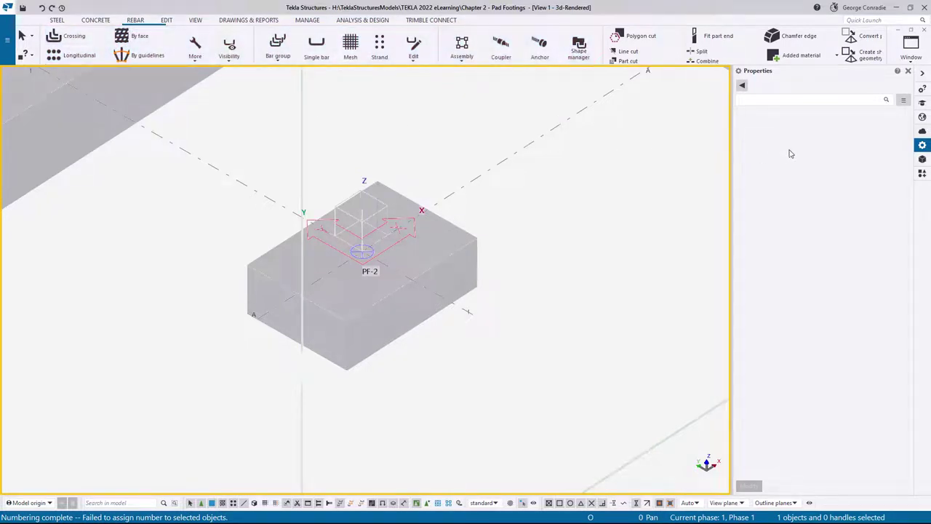
pyautogui.click(883, 149)
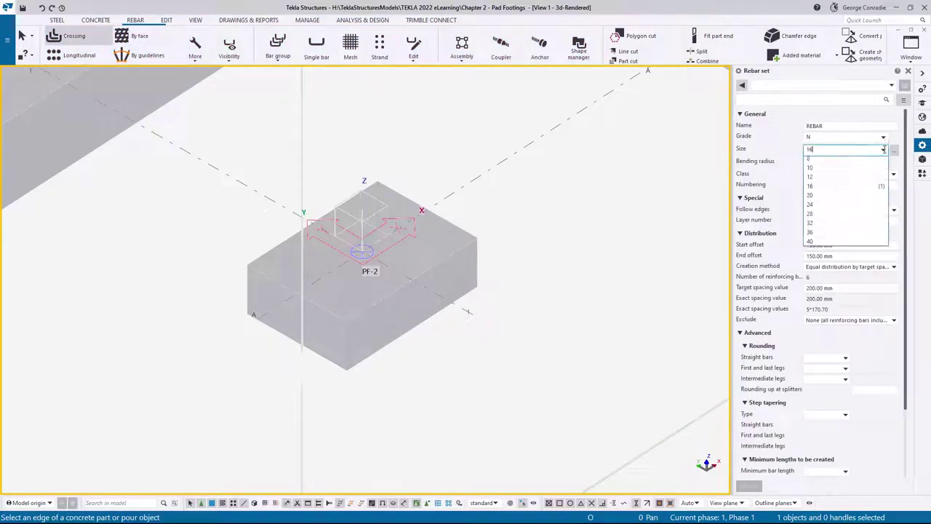
pyautogui.click(833, 207)
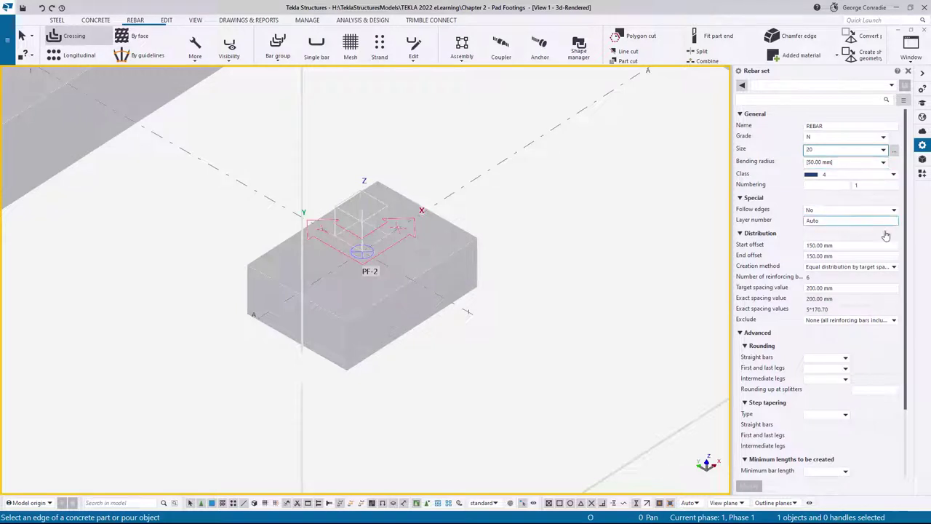
# Step: Create 18 crossing bars along the long bottom edge of footing PF-2, with blank start and end offsets and equal distribution by number of bars
pyautogui.moveTo(834, 246); pyautogui.dragTo(758, 249)
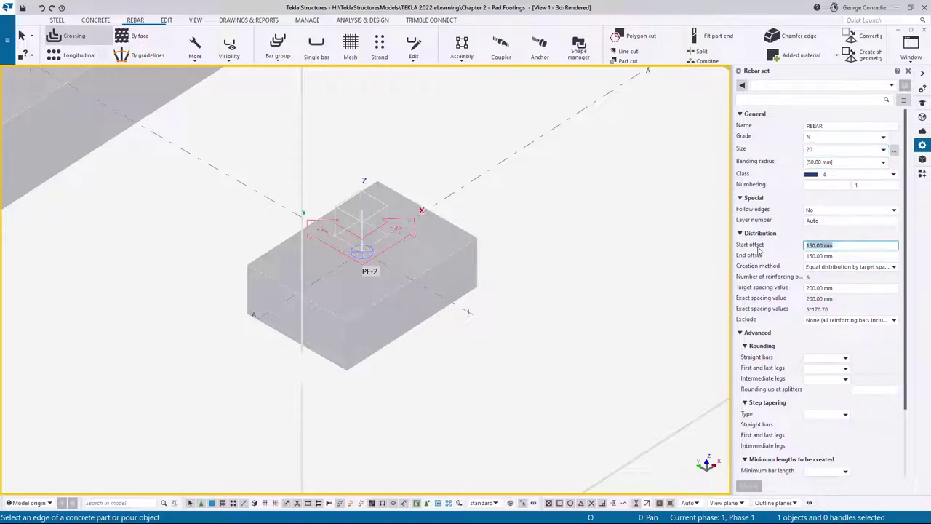
pyautogui.press('BackSpace')
pyautogui.moveTo(834, 258); pyautogui.dragTo(773, 268)
pyautogui.press('BackSpace')
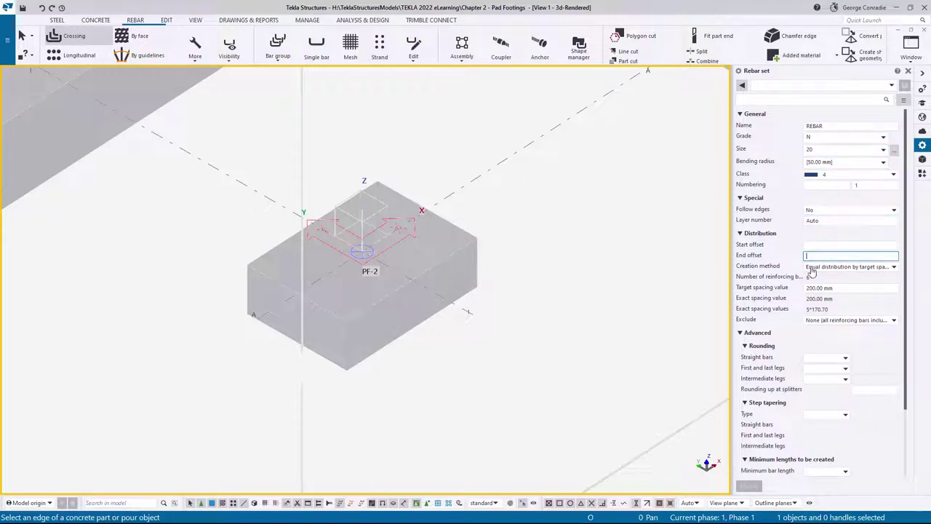
pyautogui.click(821, 268)
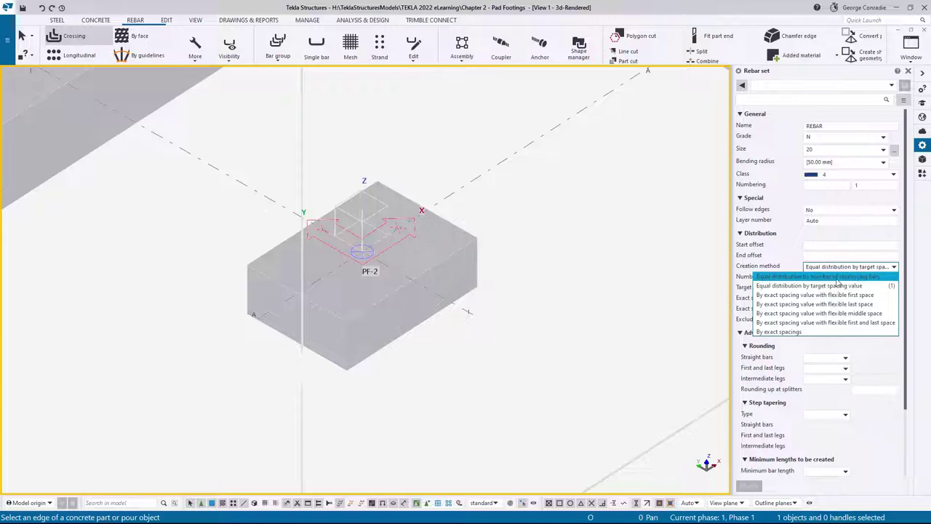
pyautogui.click(838, 277)
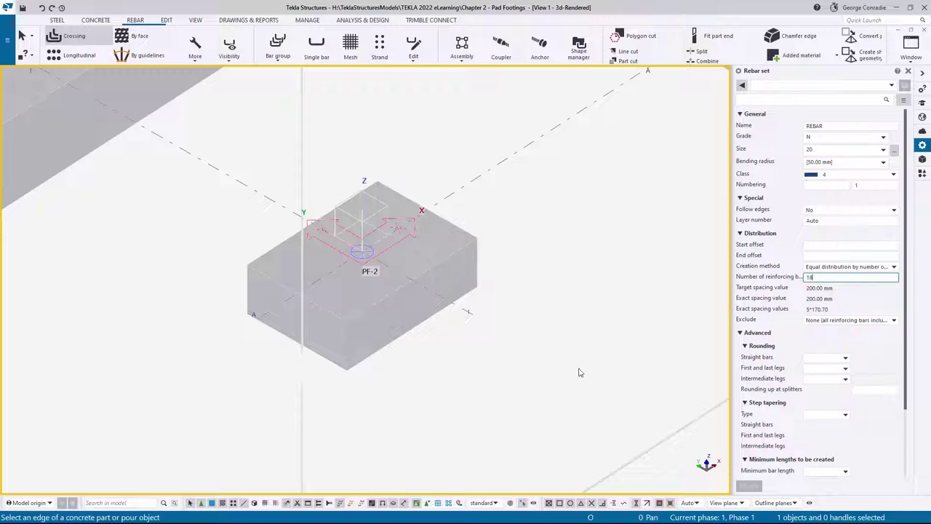
pyautogui.click(412, 331)
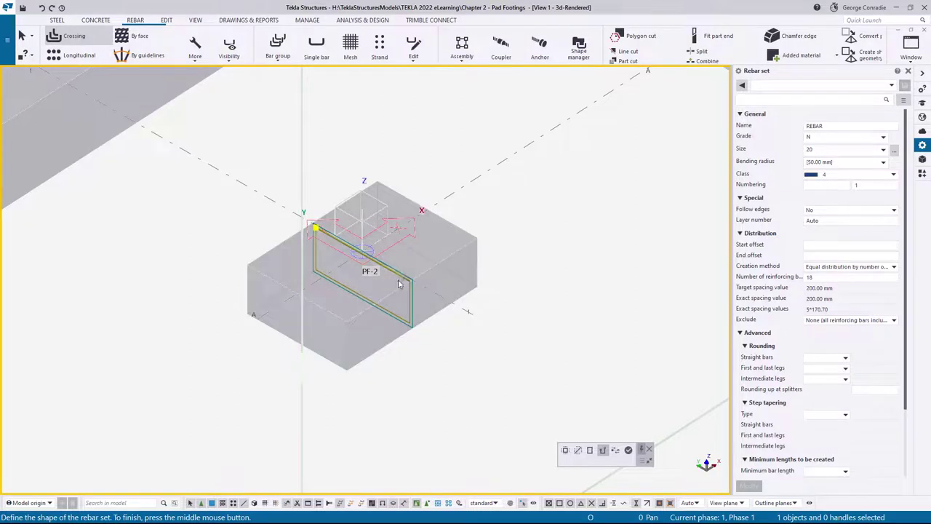
pyautogui.click(629, 449)
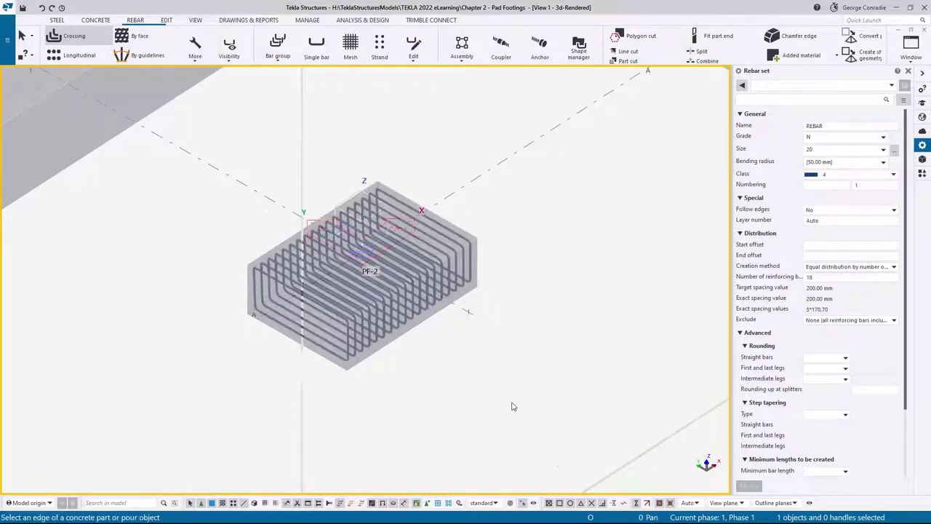
# Step: Create a second crossing rebar set of class 3 with 14 bars along the short bottom edge of footing PF-2
pyautogui.click(835, 175)
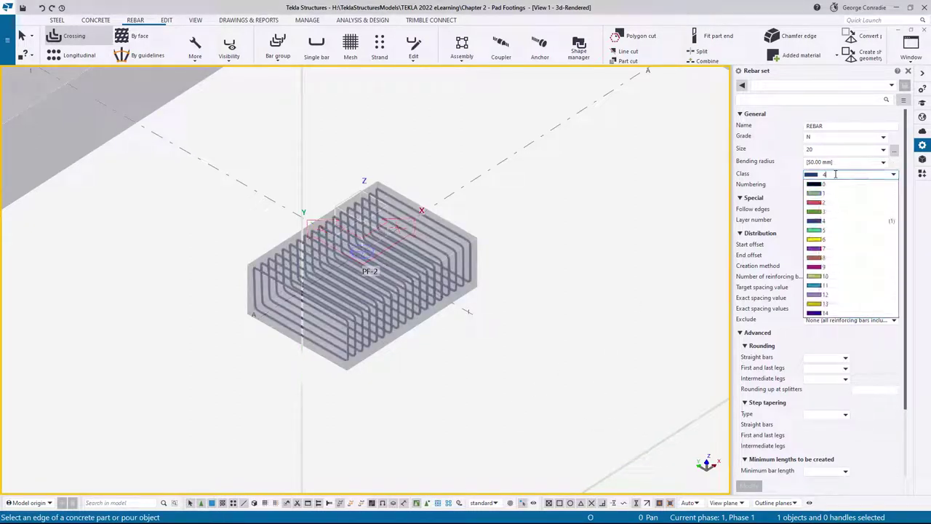
pyautogui.click(825, 211)
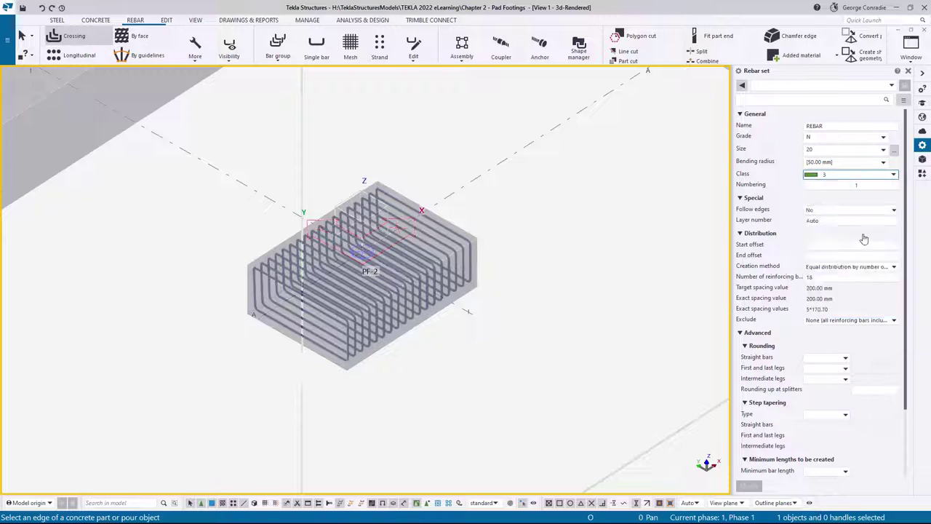
pyautogui.click(836, 279)
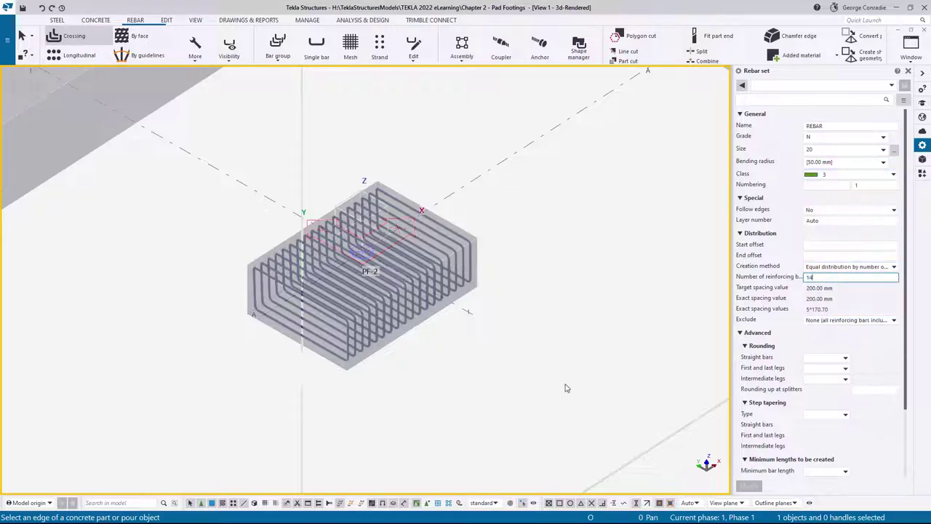
pyautogui.click(293, 333)
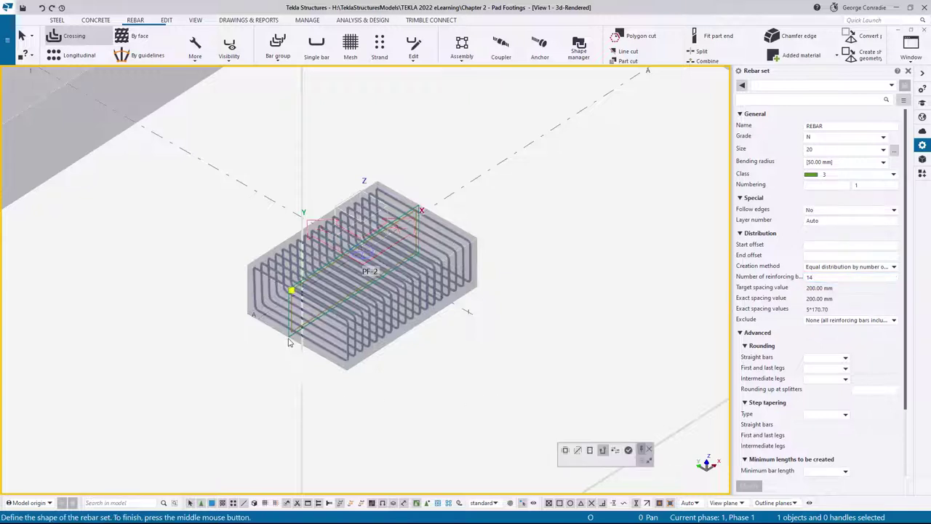
pyautogui.click(628, 450)
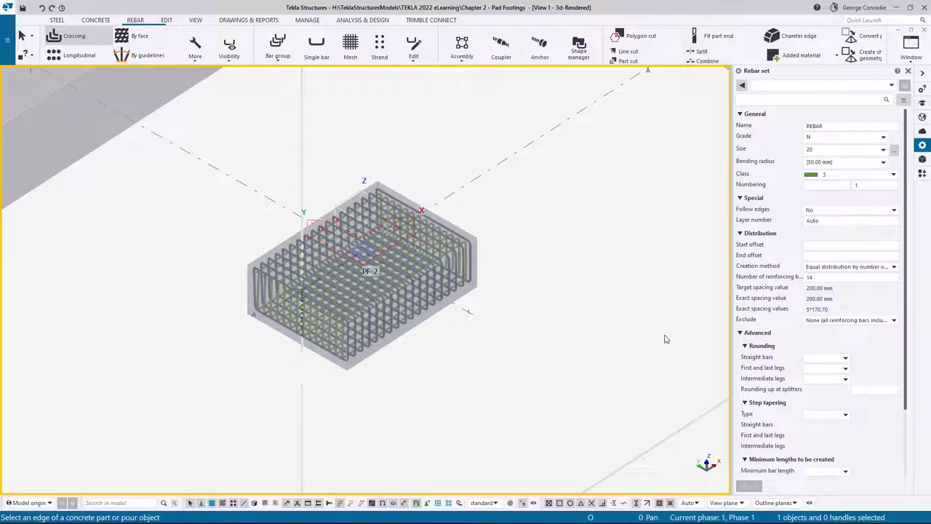
# Step: Set the next crossing rebar set to class 2 with equal distribution by target spacing value
pyautogui.click(843, 173)
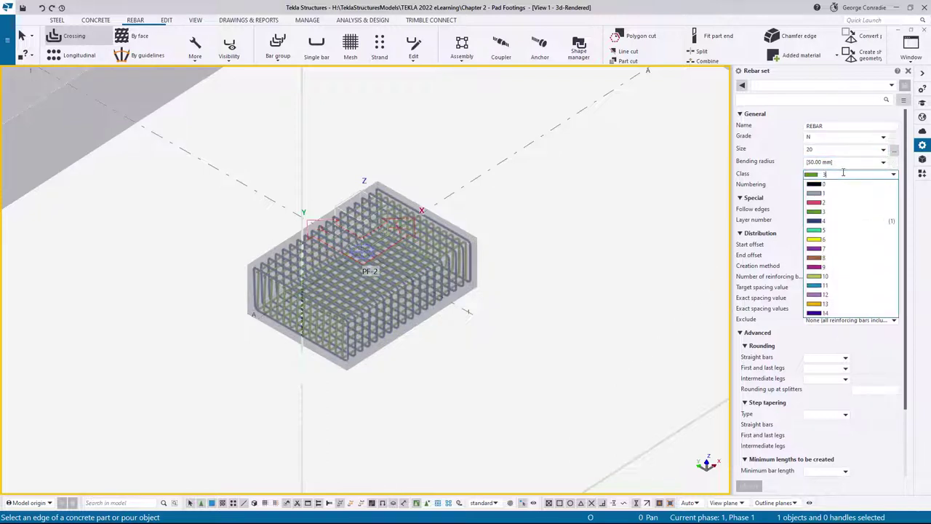
pyautogui.click(837, 202)
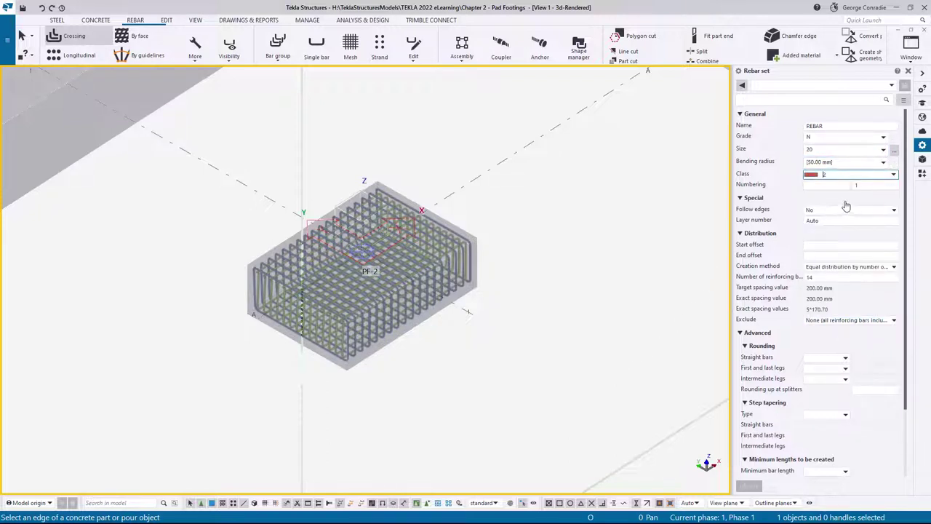
pyautogui.click(853, 267)
pyautogui.click(850, 288)
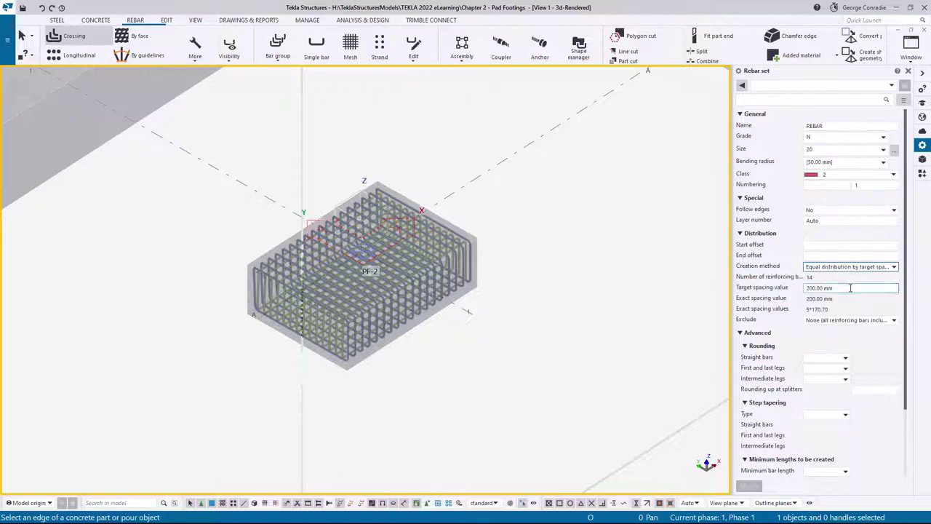
pyautogui.click(851, 288)
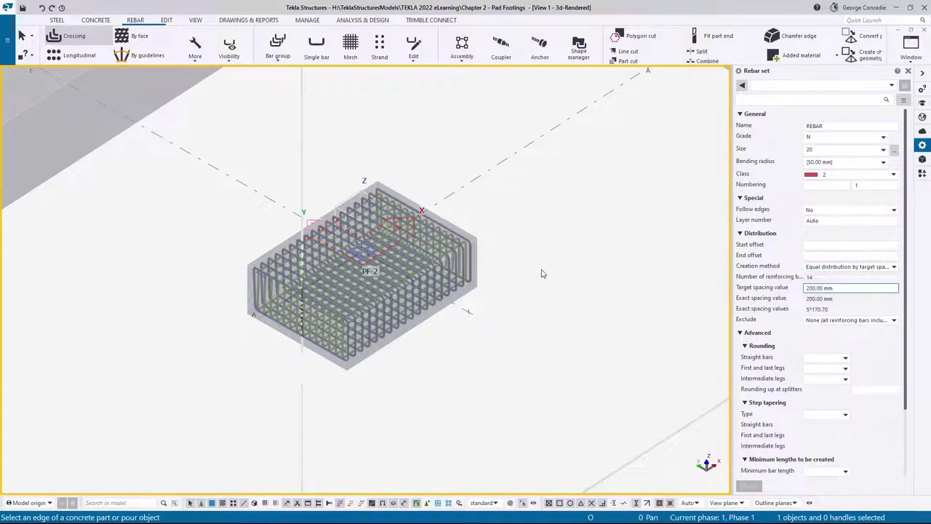
# Step: Create the horizontal side bars around footing PF-2 with 150 mm start and end offsets, using its side faces
pyautogui.click(811, 245)
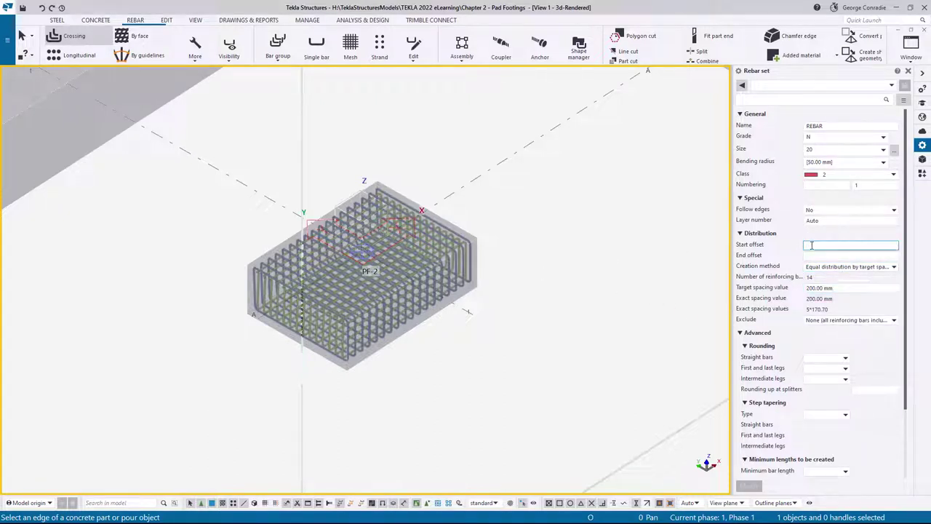
pyautogui.write('150')
pyautogui.press('Tab')
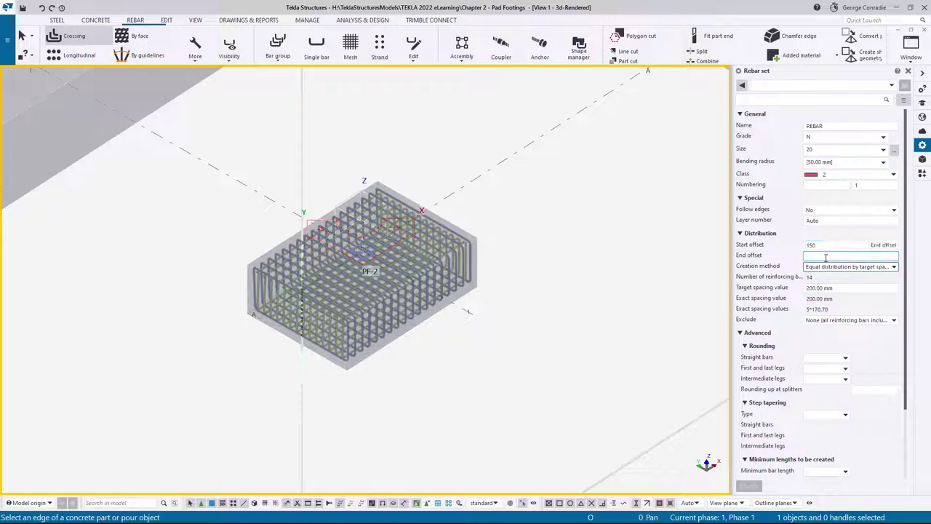
pyautogui.click(827, 256)
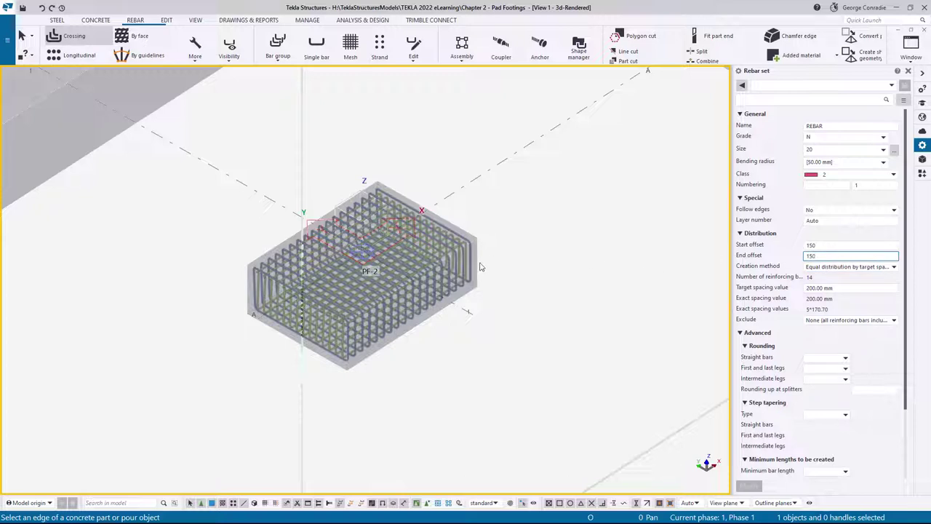
pyautogui.click(480, 267)
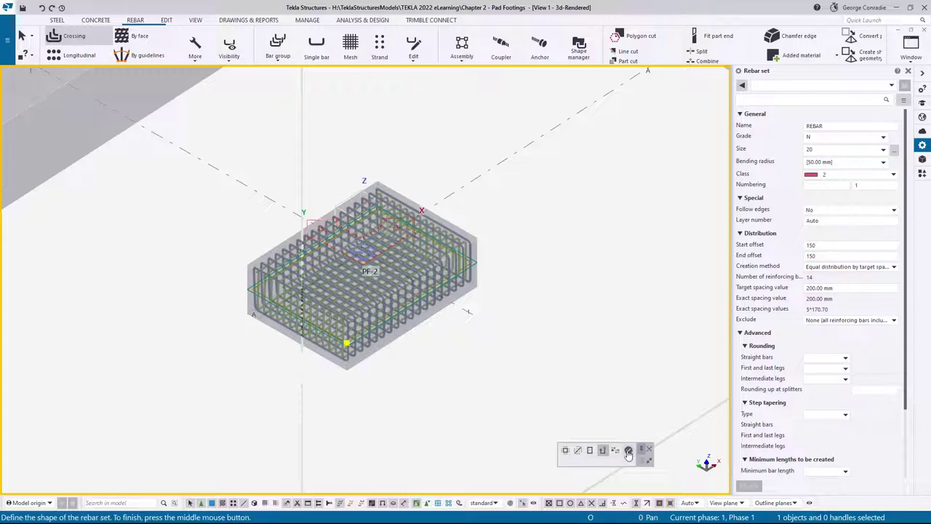
pyautogui.click(628, 449)
pyautogui.rightClick(573, 279)
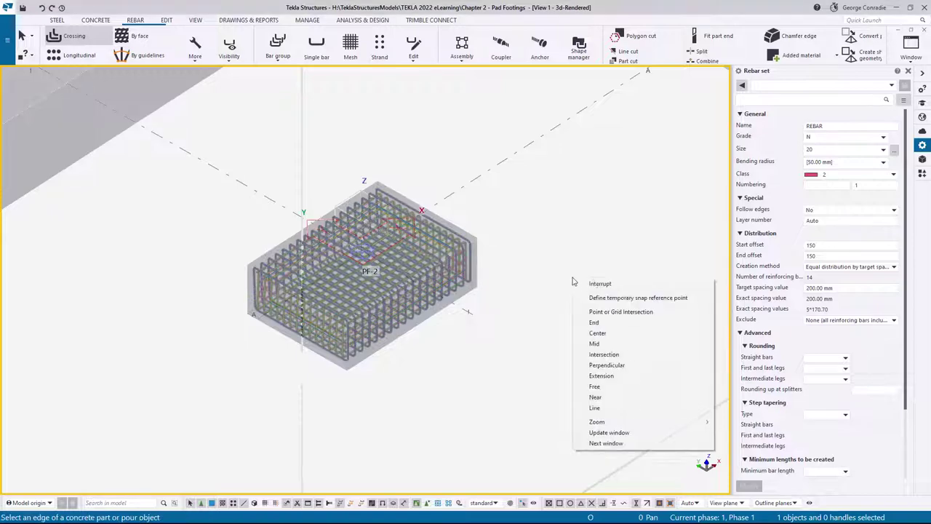
pyautogui.click(603, 283)
# Step: Examine the side bars and the two crossing rebar sets in footing PF-2 up close from several angles
pyautogui.scroll(3, 454, 294)
pyautogui.keyDown('ctrl'); pyautogui.moveTo(453, 294); pyautogui.dragTo(377, 291, button='middle'); pyautogui.keyUp('ctrl')
pyautogui.scroll(5, 379, 293)
pyautogui.scroll(-3, 378, 292)
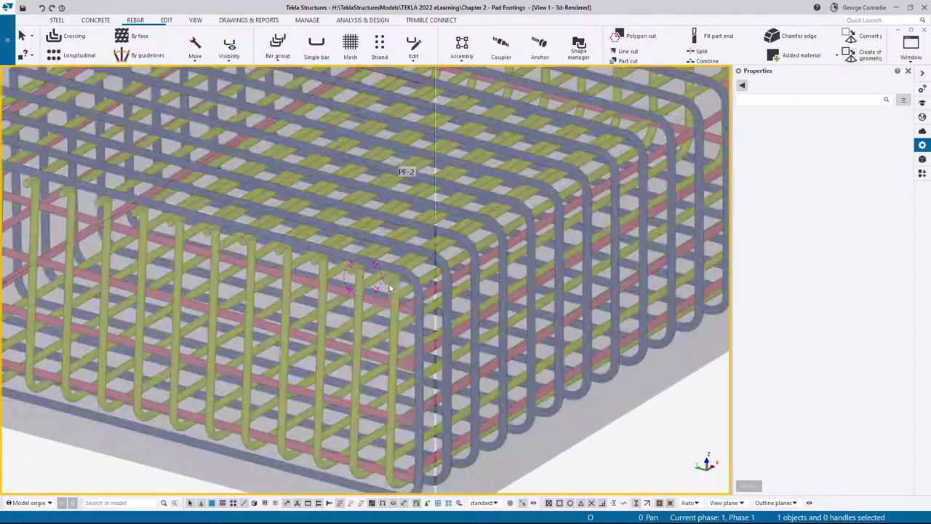
pyautogui.scroll(-2, 327, 302)
pyautogui.scroll(3, 316, 303)
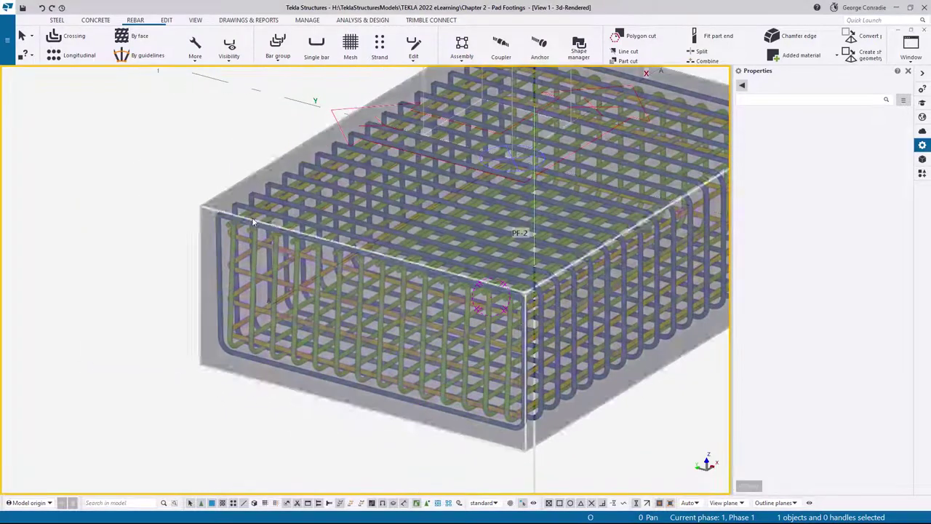
pyautogui.keyDown('ctrl'); pyautogui.moveTo(315, 303); pyautogui.dragTo(439, 237, button='middle'); pyautogui.keyUp('ctrl')
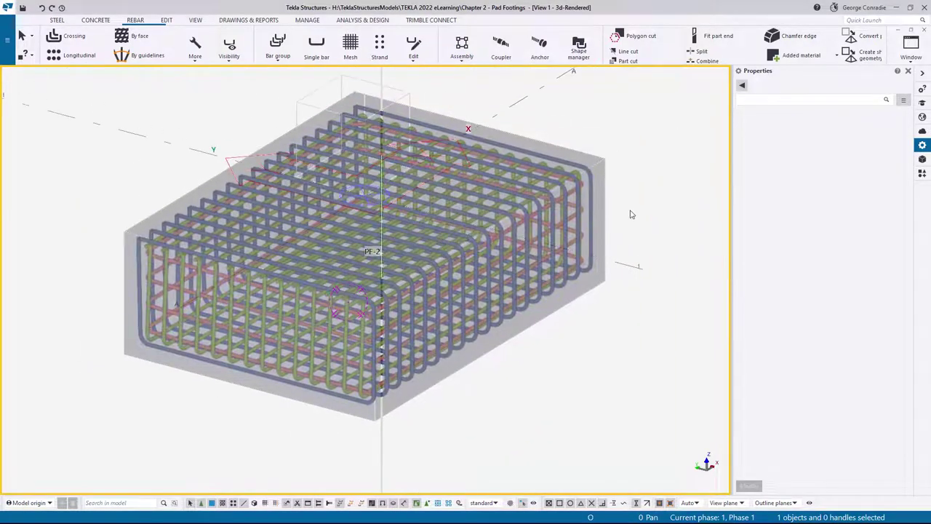
pyautogui.scroll(2, 562, 326)
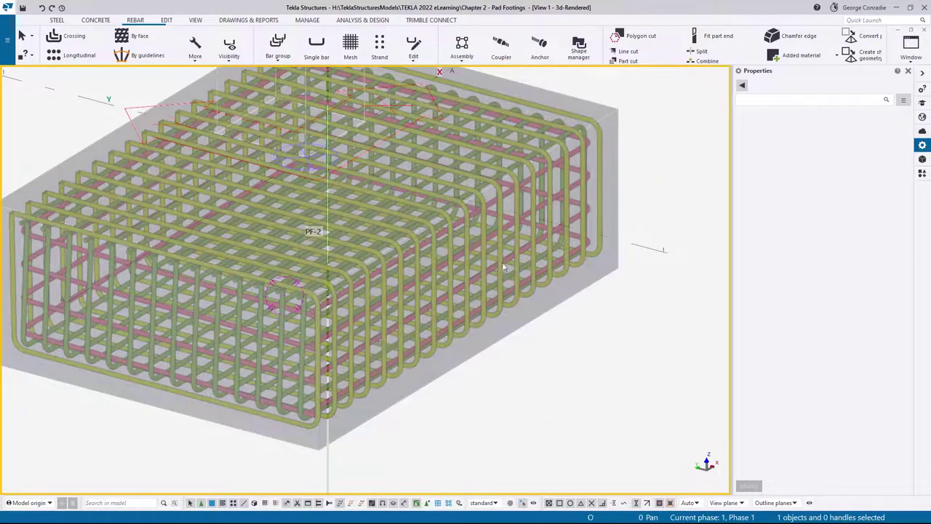
pyautogui.scroll(2, 344, 352)
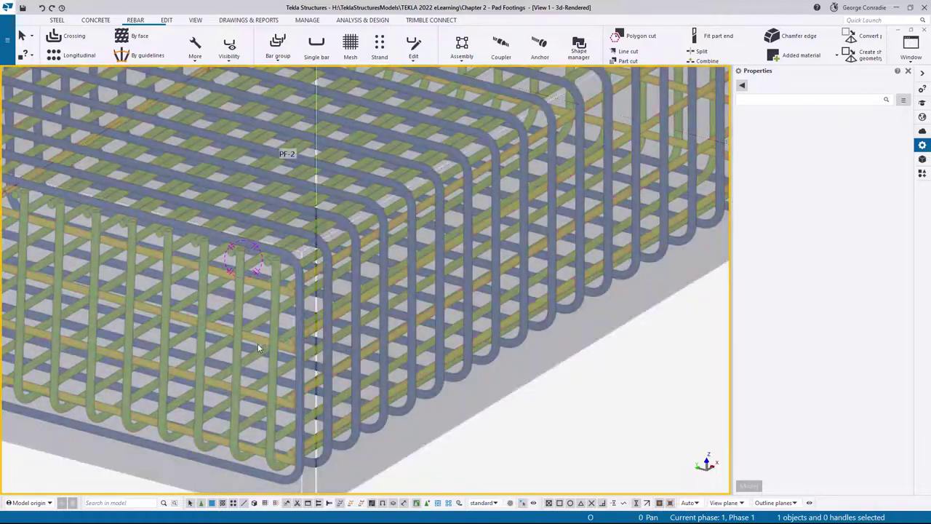
# Step: Move the guideline of the class 2 side-bar set away from the middle of PF-2's long face
pyautogui.click(256, 343)
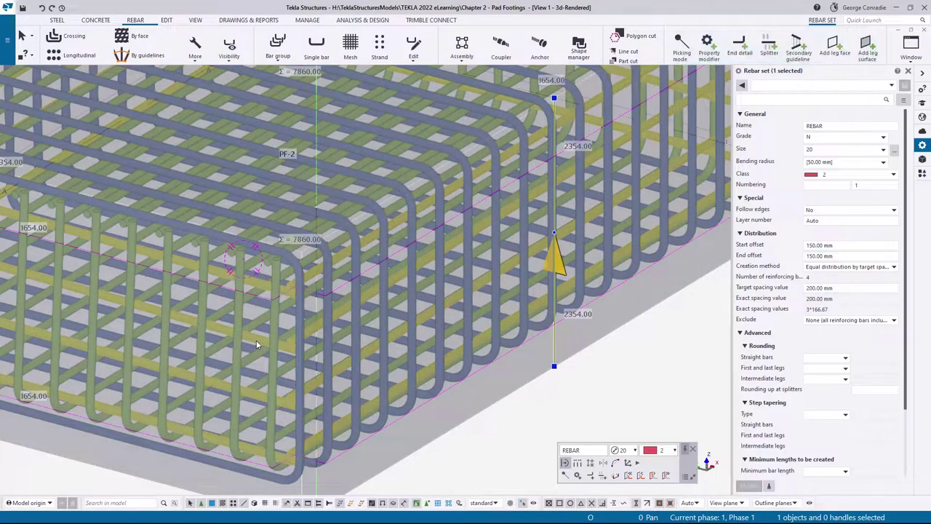
pyautogui.scroll(-3, 256, 339)
pyautogui.scroll(2, 432, 342)
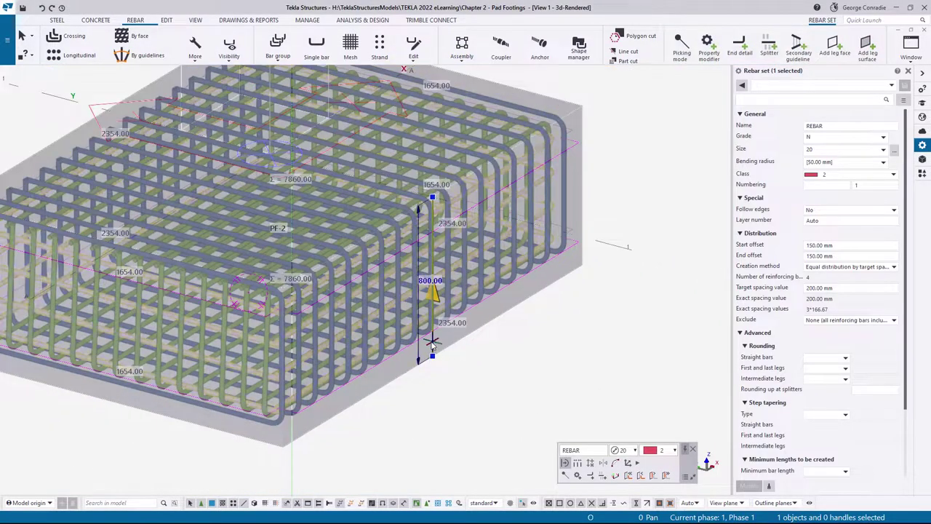
pyautogui.moveTo(432, 342); pyautogui.dragTo(389, 342)
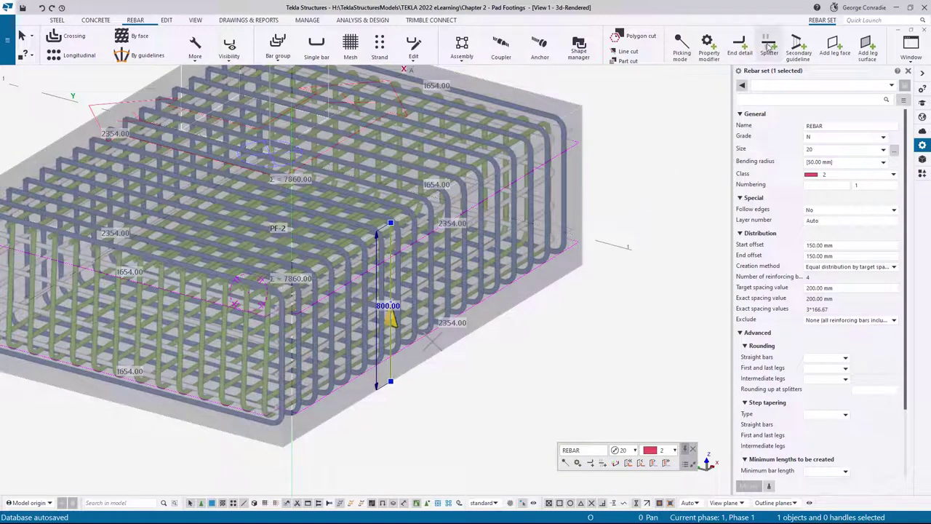
# Step: Add lapping splitters to the side-bar set at the midpoints of PF-2's adjoining long and short faces
pyautogui.click(769, 47)
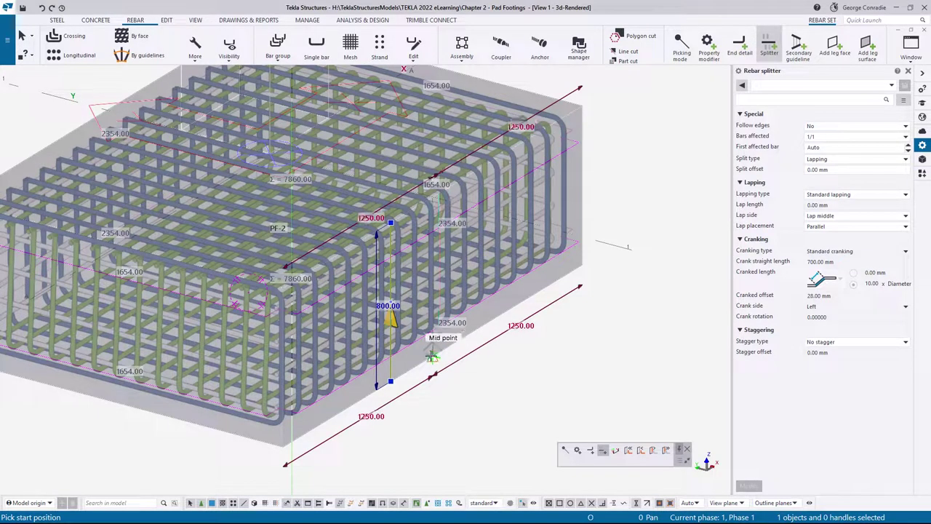
pyautogui.click(432, 356)
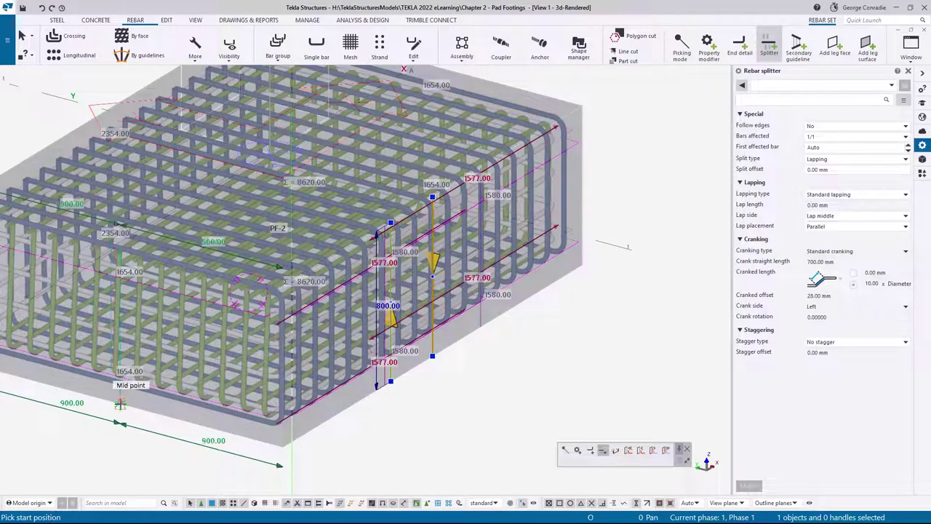
pyautogui.click(120, 404)
pyautogui.scroll(-3, 503, 369)
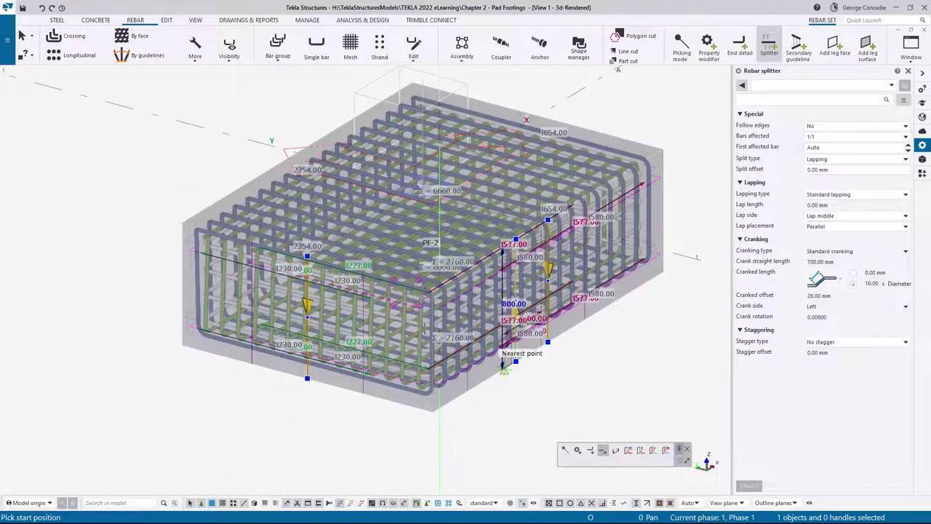
pyautogui.rightClick(638, 110)
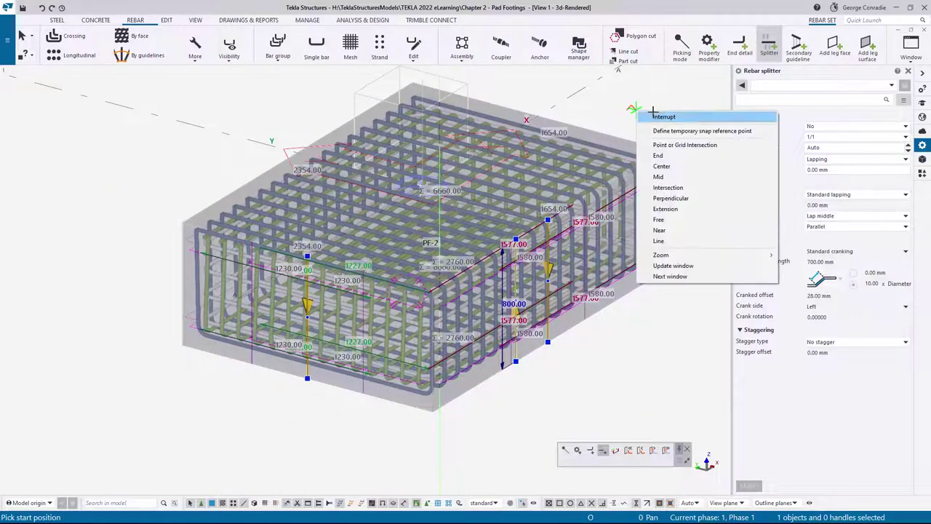
pyautogui.click(660, 115)
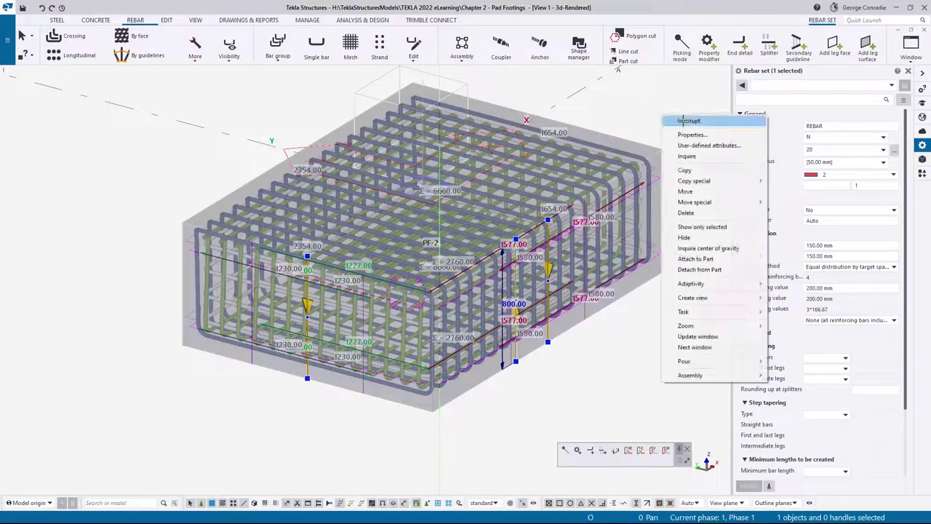
pyautogui.click(687, 120)
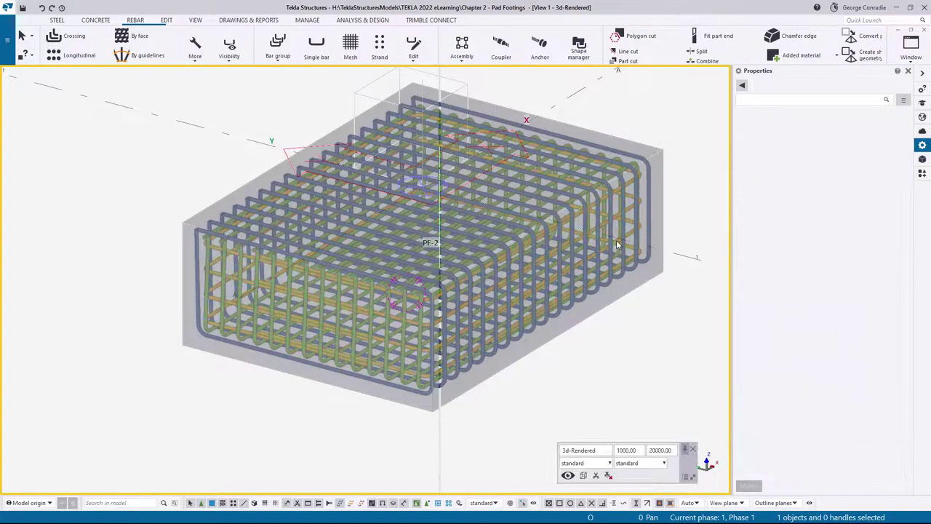
# Step: Copy the short-face splitter linearly by 2500 mm in X to the opposite short face, making one copy
pyautogui.click(616, 240)
pyautogui.click(309, 368)
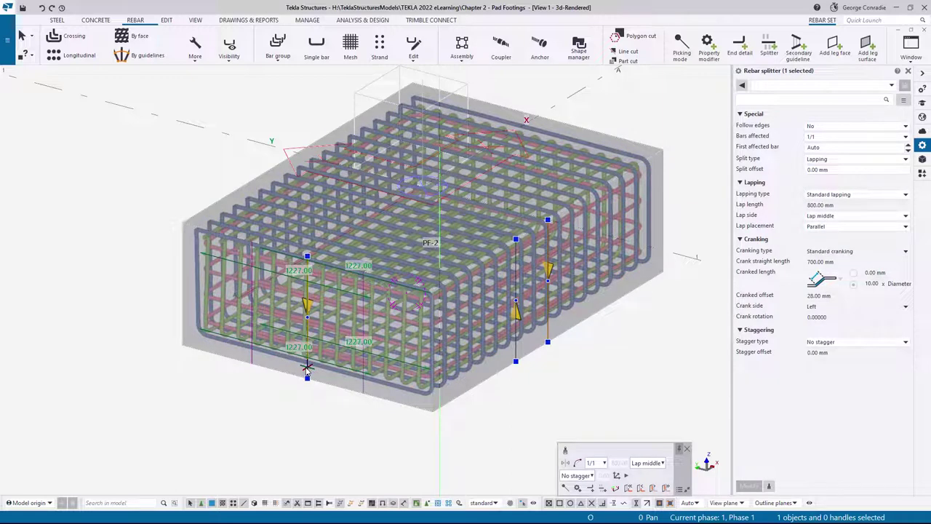
pyautogui.rightClick(307, 369)
pyautogui.moveTo(347, 226)
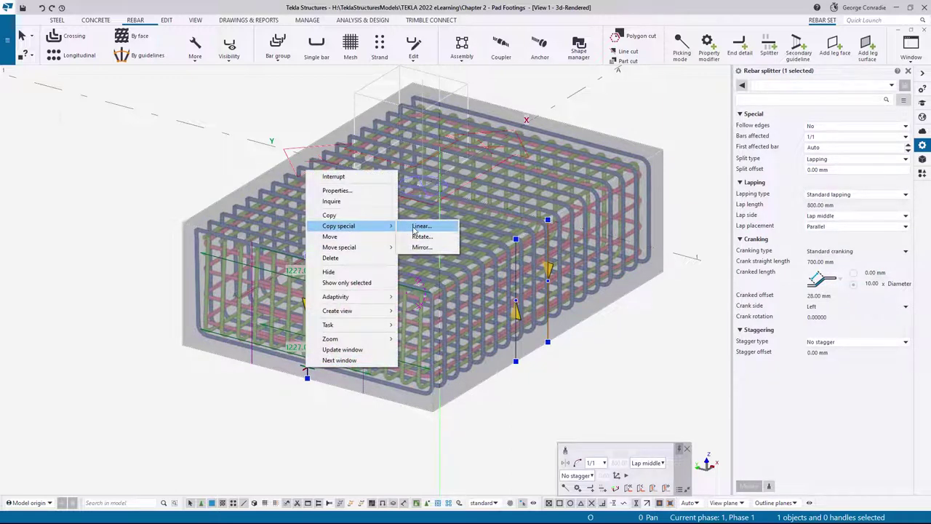
pyautogui.click(419, 228)
pyautogui.click(433, 413)
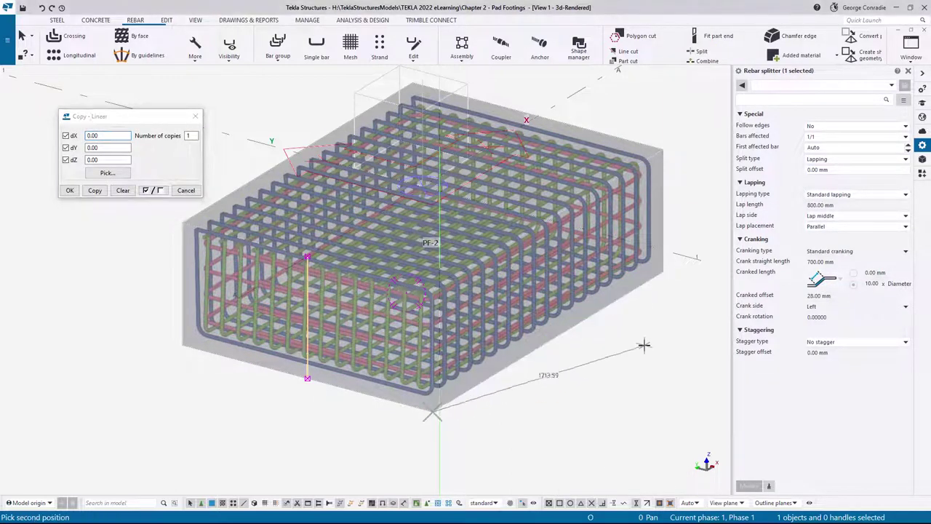
pyautogui.click(662, 272)
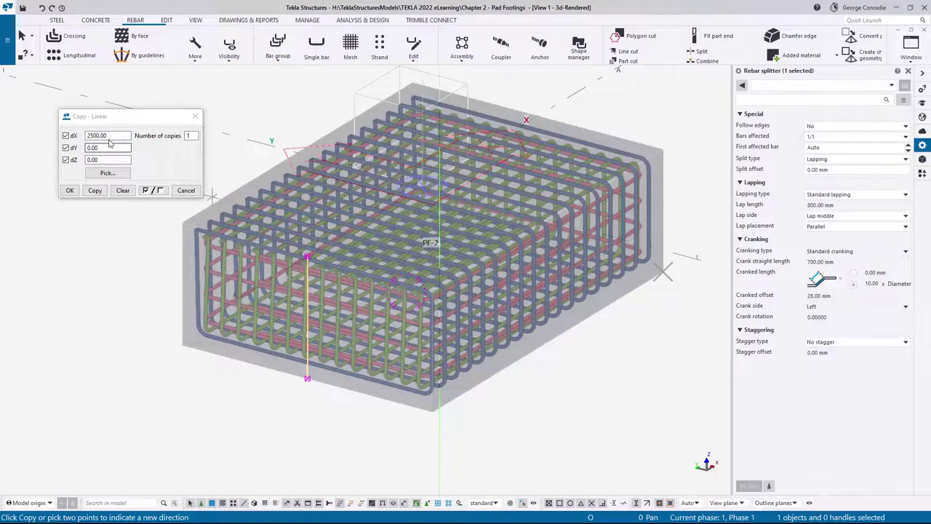
pyautogui.click(96, 190)
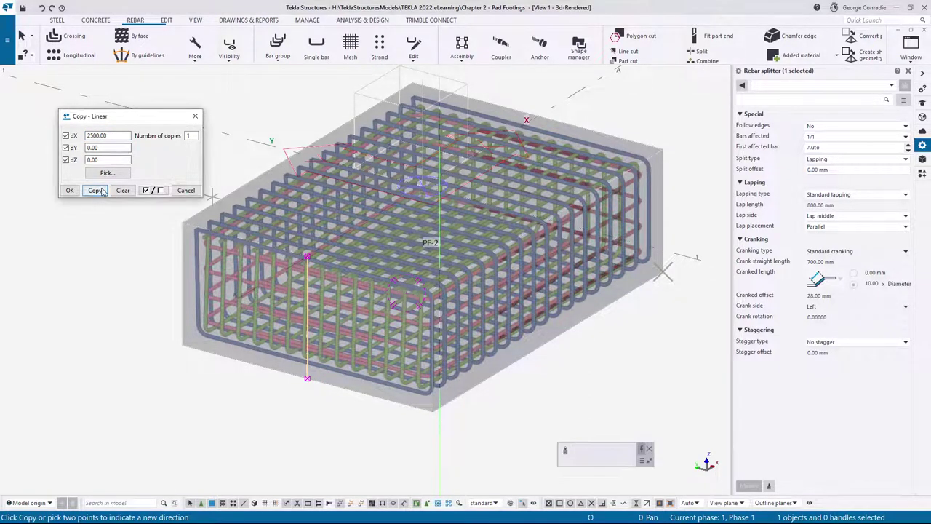
pyautogui.click(186, 191)
pyautogui.rightClick(248, 151)
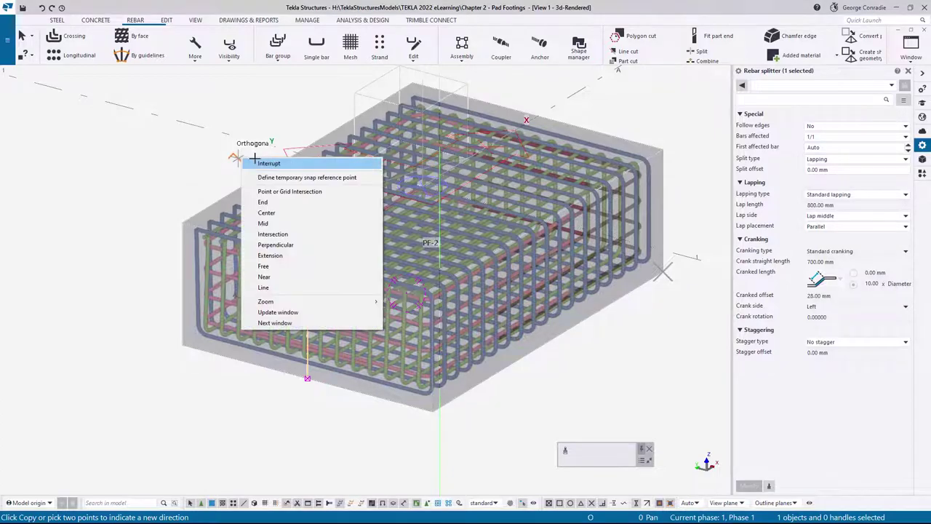
pyautogui.click(266, 159)
# Step: Copy the side-bar splitter from PF-2's long face across the 1800 mm footing width to the opposite long face
pyautogui.scroll(5, 477, 270)
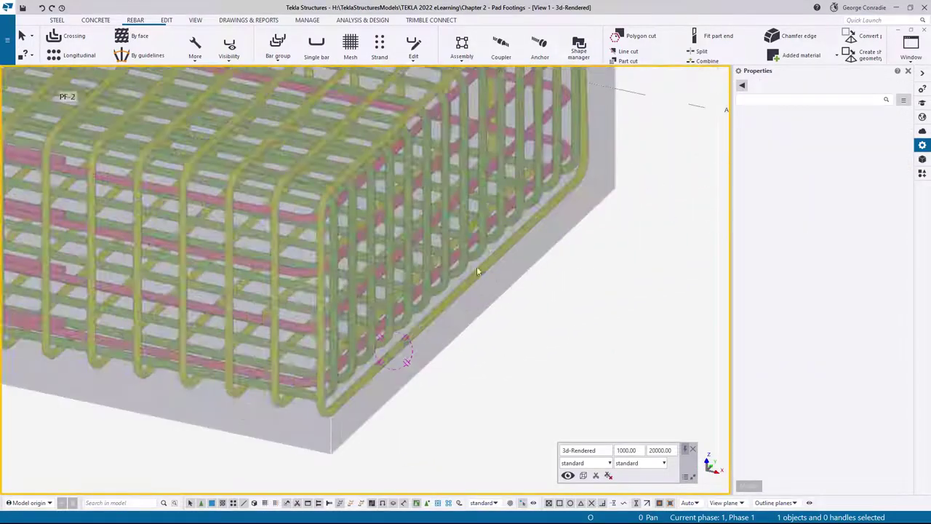
pyautogui.keyDown('ctrl'); pyautogui.moveTo(477, 271); pyautogui.dragTo(445, 209, button='middle'); pyautogui.keyUp('ctrl')
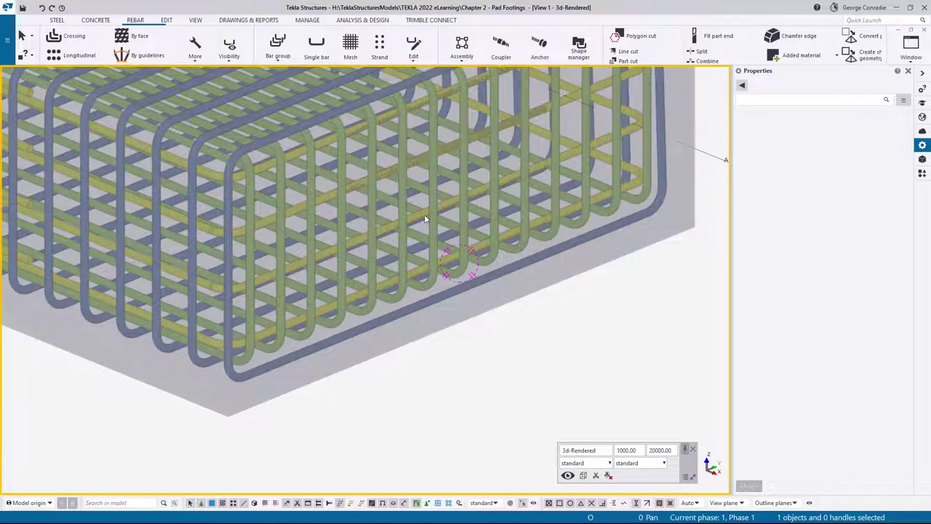
pyautogui.scroll(-3, 459, 198)
pyautogui.keyDown('ctrl'); pyautogui.moveTo(457, 199); pyautogui.dragTo(537, 298, button='middle'); pyautogui.keyUp('ctrl')
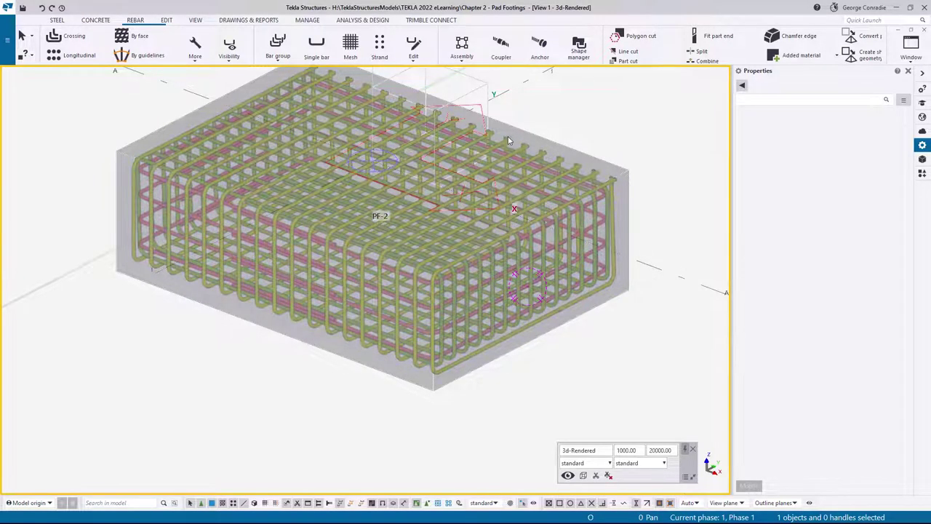
pyautogui.keyDown('ctrl'); pyautogui.moveTo(535, 275); pyautogui.dragTo(408, 240, button='middle'); pyautogui.keyUp('ctrl')
pyautogui.scroll(3, 356, 245)
pyautogui.click(355, 245)
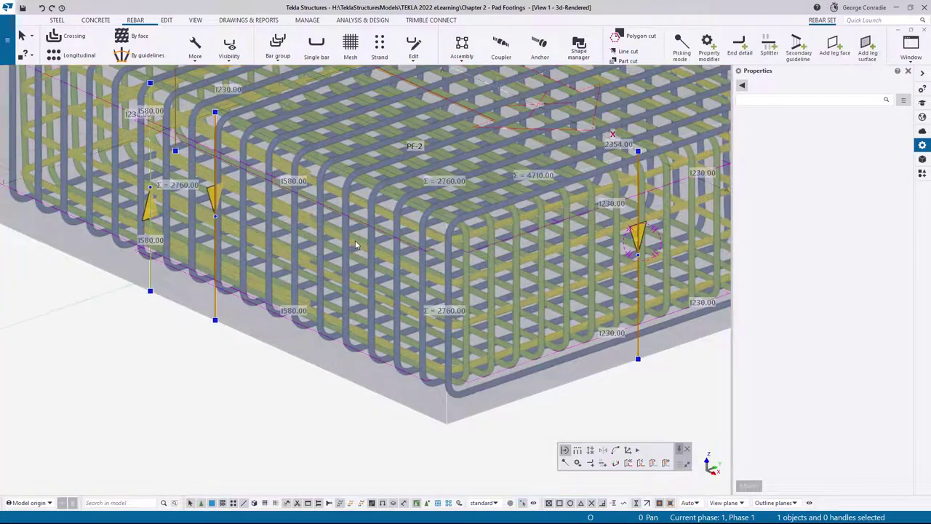
pyautogui.click(214, 290)
pyautogui.rightClick(215, 290)
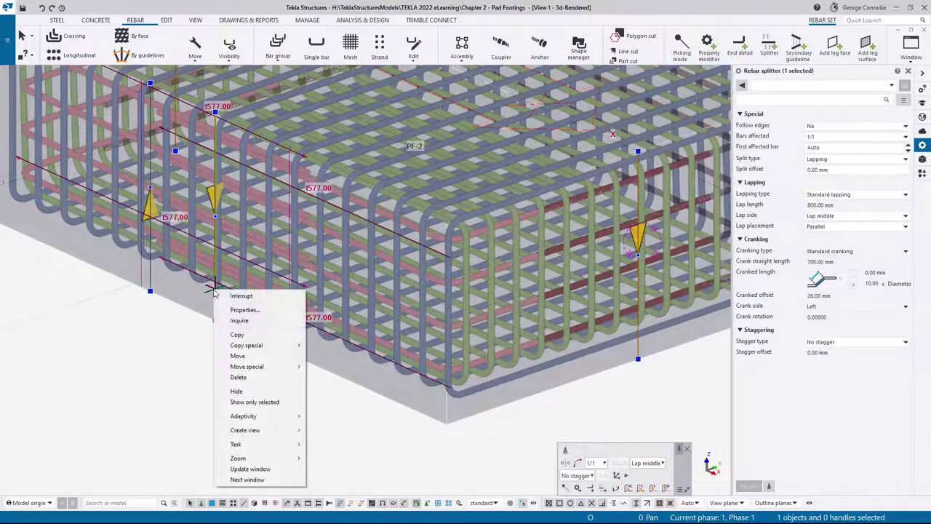
pyautogui.click(238, 335)
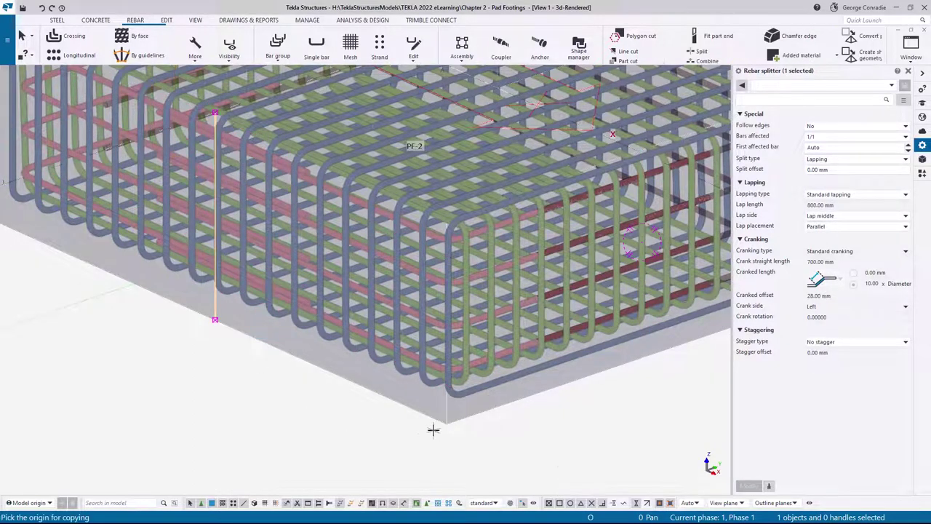
pyautogui.click(446, 424)
pyautogui.scroll(2, 342, 452)
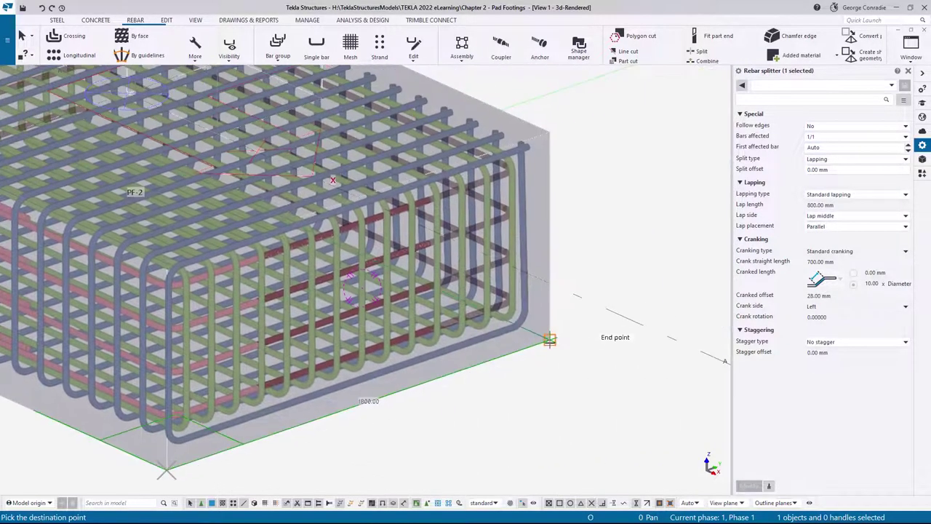
pyautogui.rightClick(595, 264)
pyautogui.click(615, 270)
# Step: Add lapping splitters to the class 4 rebar set at mid-height along both long faces of PF-2
pyautogui.keyDown('ctrl'); pyautogui.moveTo(374, 222); pyautogui.dragTo(435, 270, button='middle'); pyautogui.keyUp('ctrl')
pyautogui.scroll(-5, 436, 269)
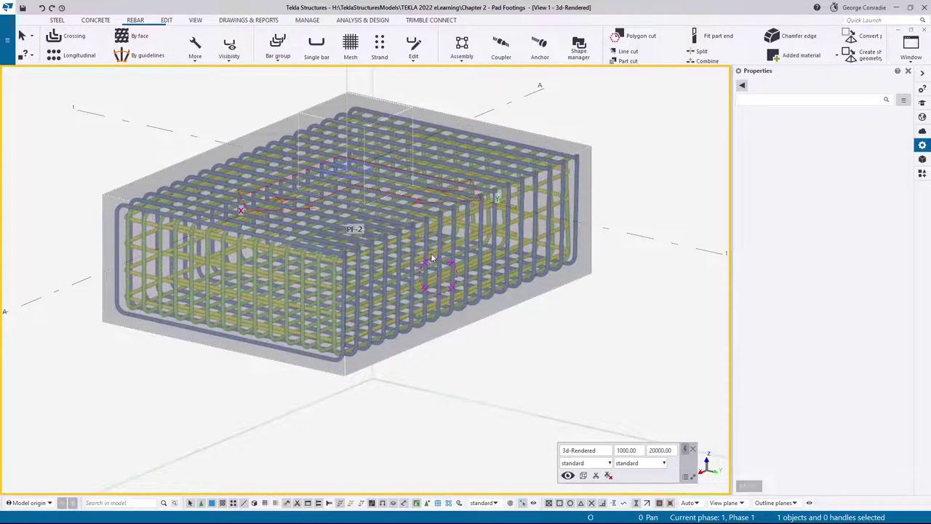
pyautogui.scroll(4, 625, 211)
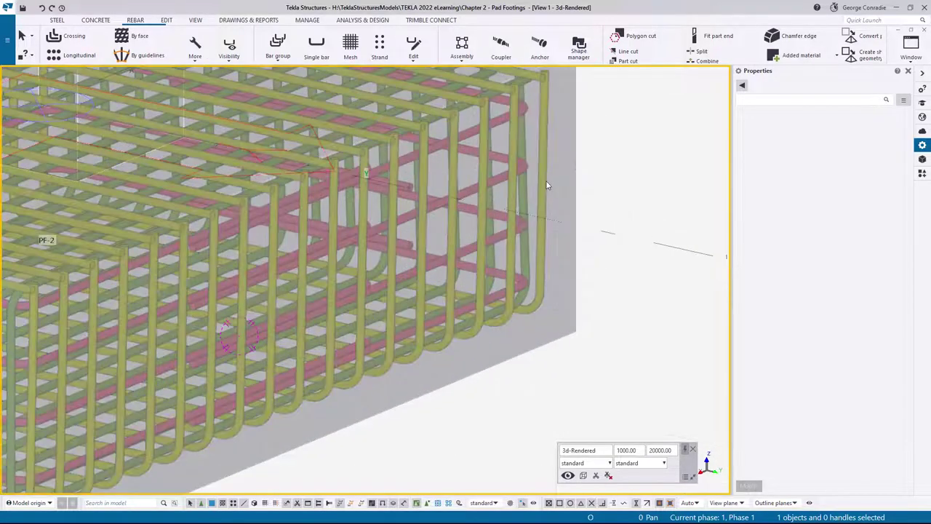
pyautogui.scroll(-2, 547, 185)
pyautogui.scroll(-3, 548, 182)
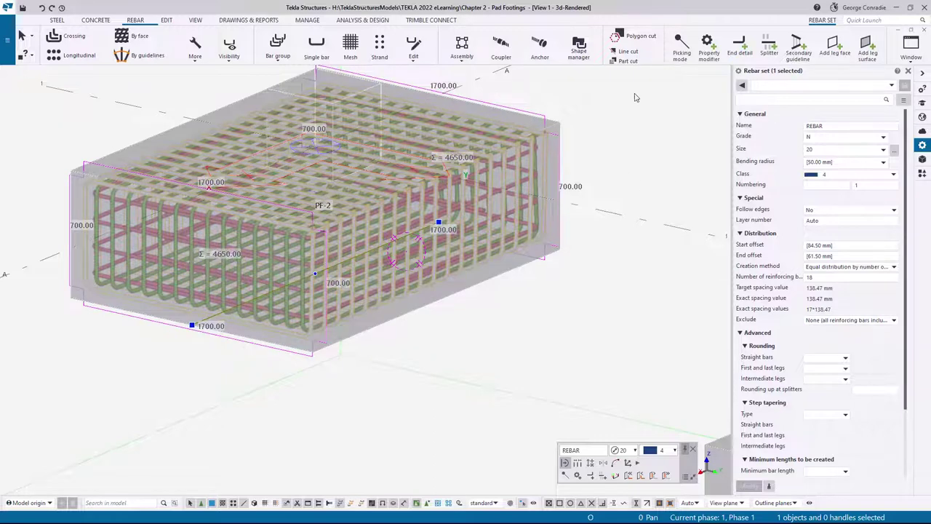
pyautogui.click(769, 48)
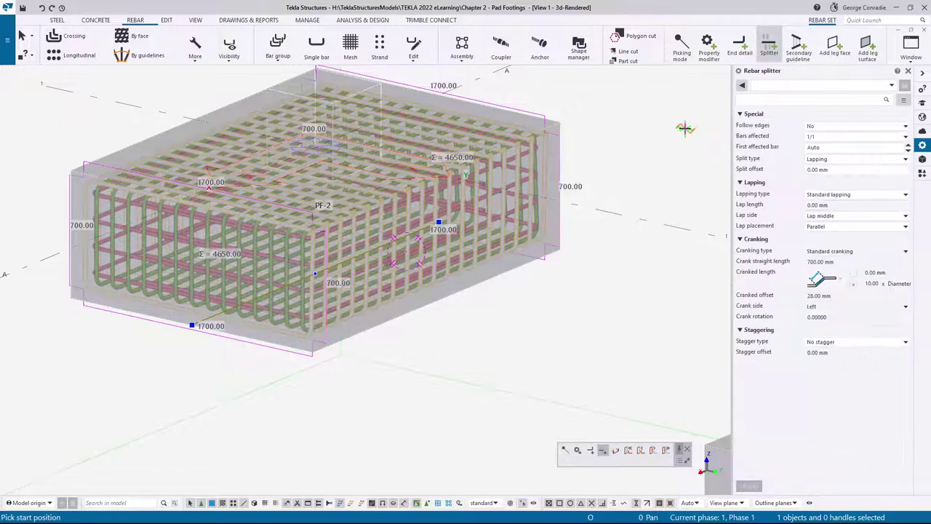
pyautogui.click(562, 194)
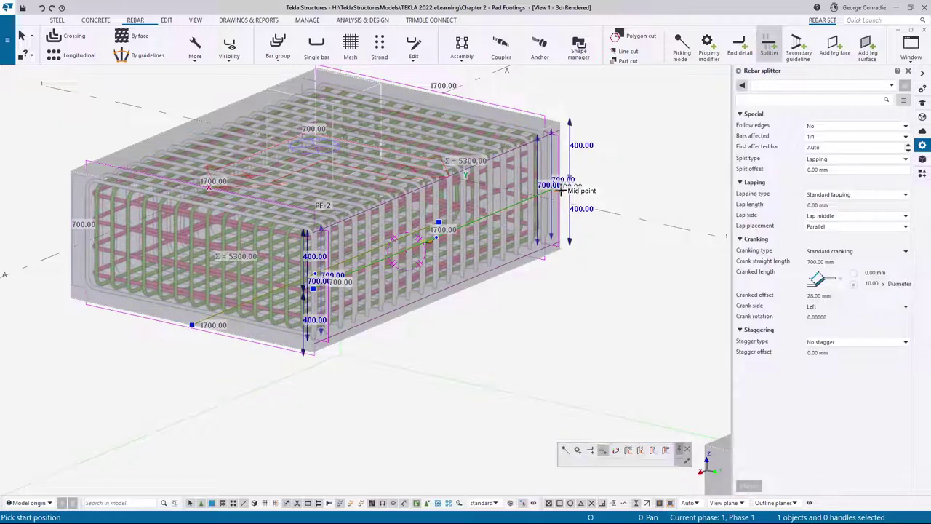
pyautogui.click(67, 236)
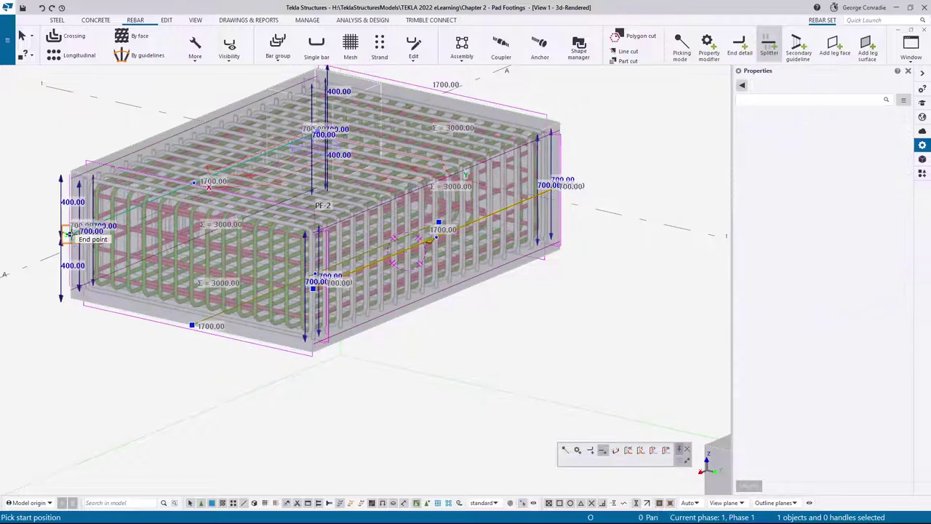
pyautogui.keyDown('ctrl'); pyautogui.moveTo(513, 110); pyautogui.dragTo(669, 229, button='middle'); pyautogui.keyUp('ctrl')
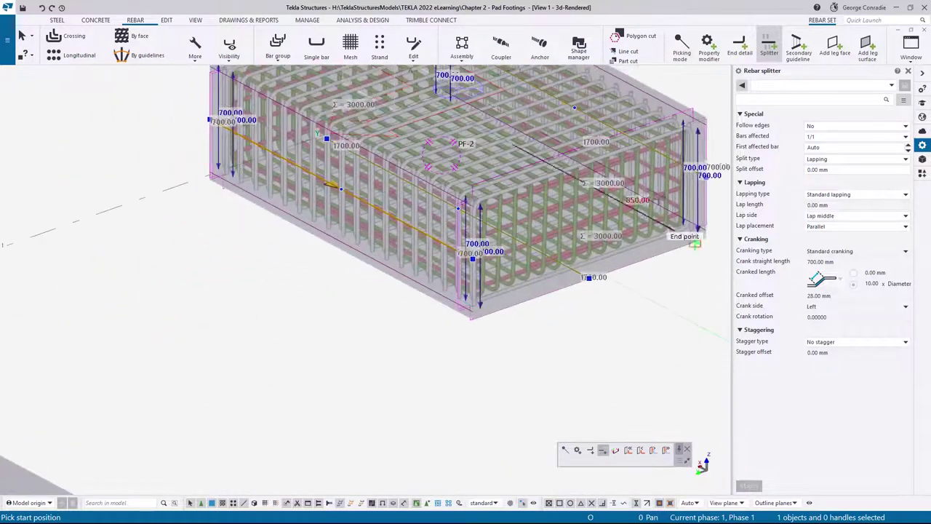
pyautogui.click(704, 178)
pyautogui.click(506, 277)
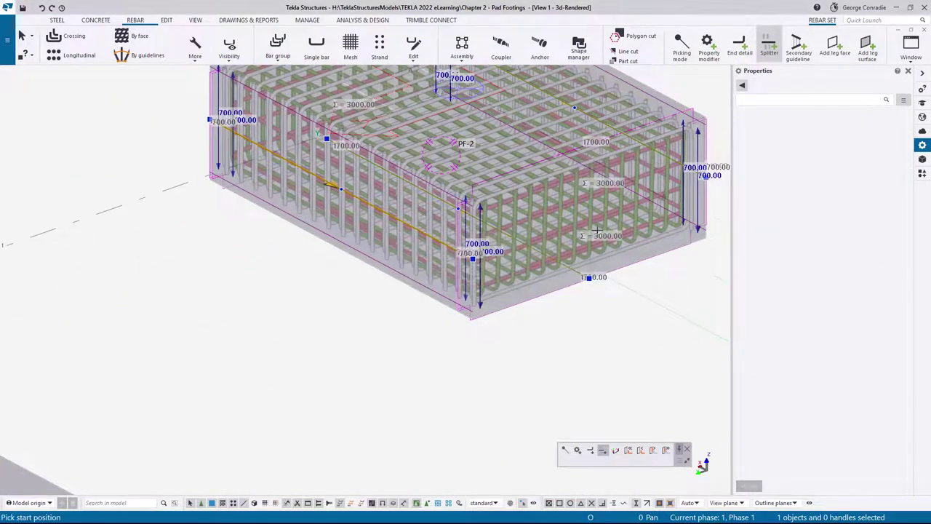
pyautogui.rightClick(628, 279)
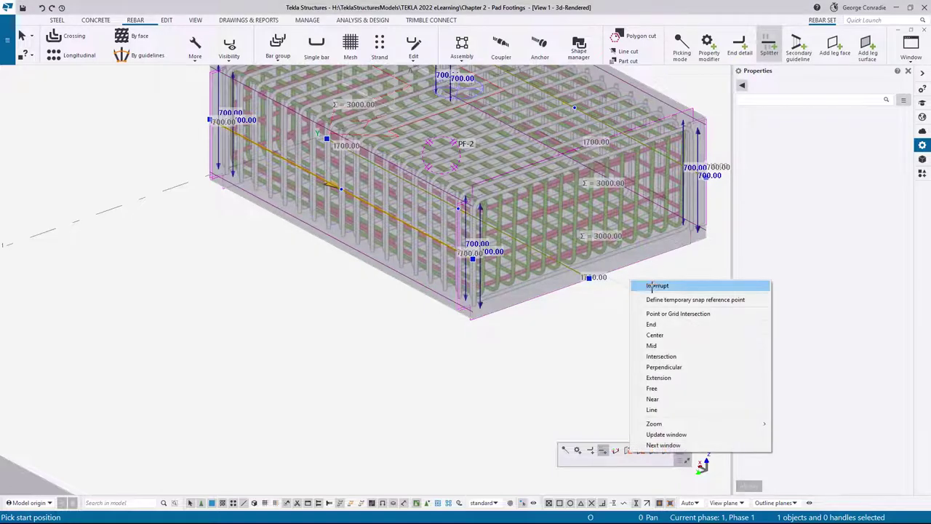
pyautogui.click(651, 285)
pyautogui.click(647, 286)
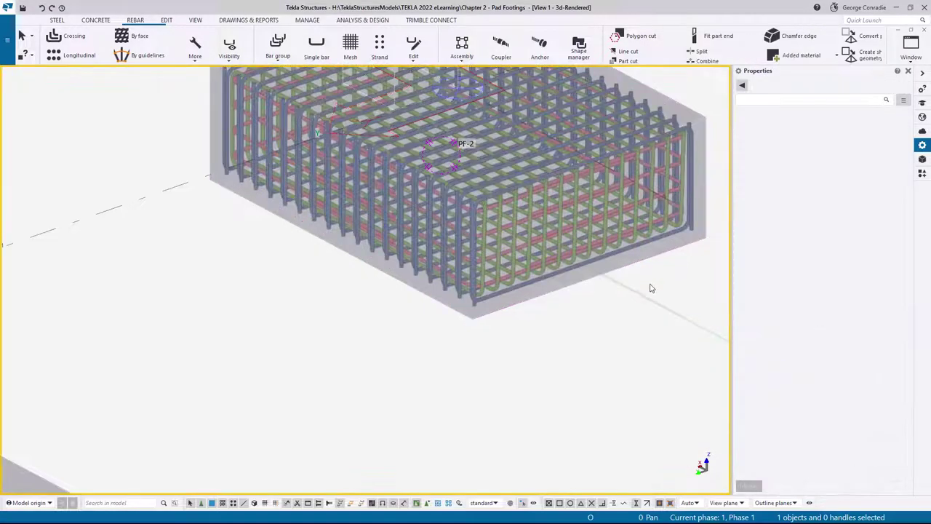
# Step: Examine the split class 4 bars in PF-2 and check the lap length of their long-face splitter
pyautogui.keyDown('ctrl'); pyautogui.moveTo(644, 252); pyautogui.dragTo(495, 270, button='middle'); pyautogui.keyUp('ctrl')
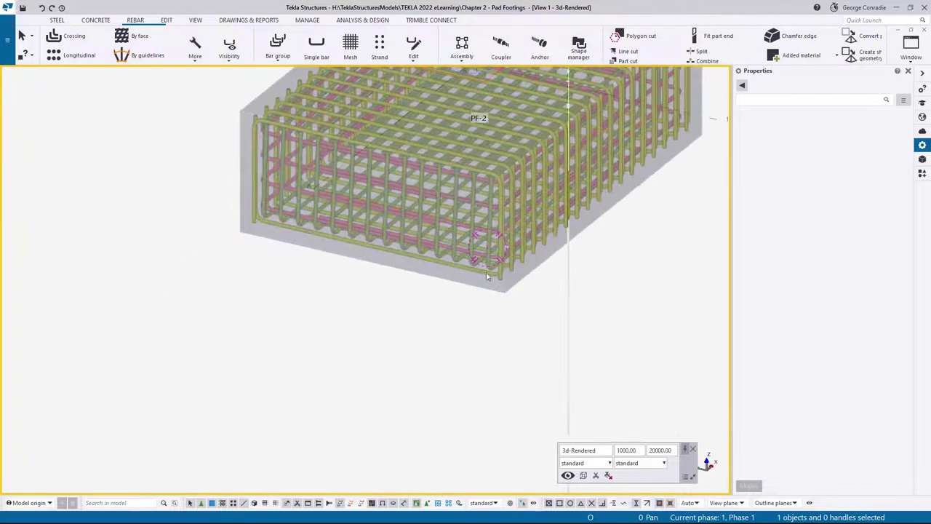
pyautogui.scroll(5, 494, 270)
pyautogui.click(495, 270)
pyautogui.scroll(-6, 498, 275)
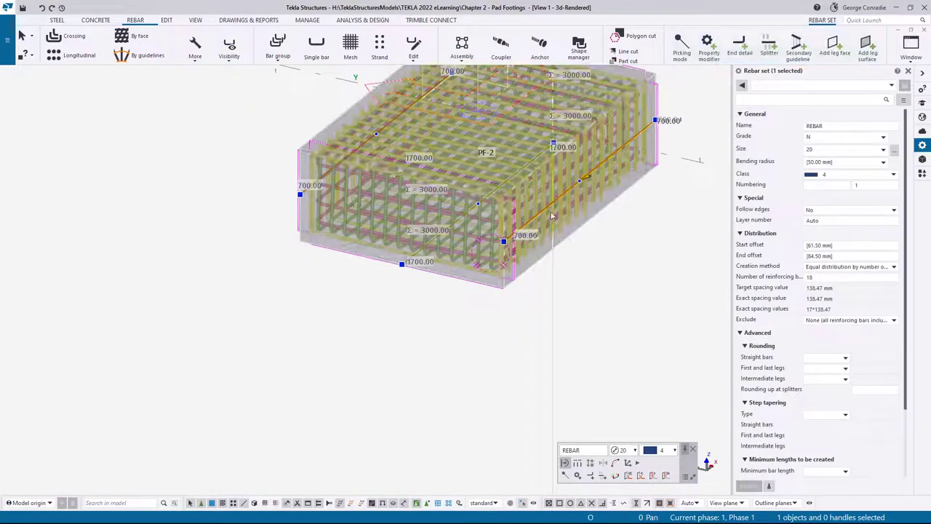
pyautogui.keyDown('ctrl'); pyautogui.moveTo(498, 275); pyautogui.dragTo(342, 154, button='middle'); pyautogui.keyUp('ctrl')
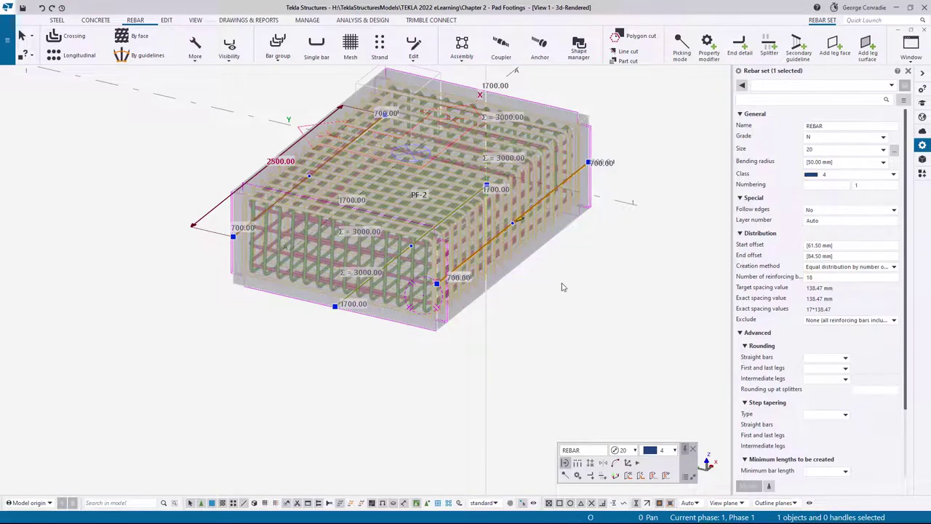
pyautogui.scroll(5, 507, 299)
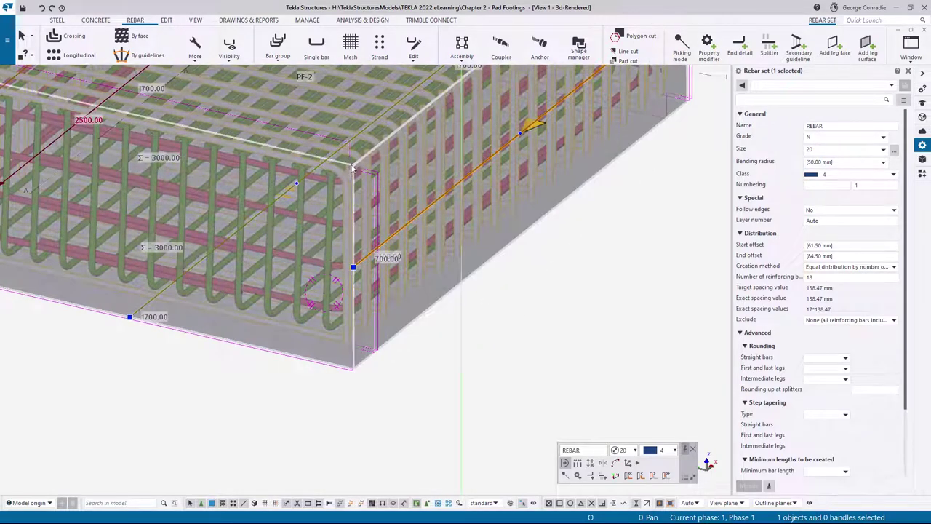
pyautogui.click(478, 169)
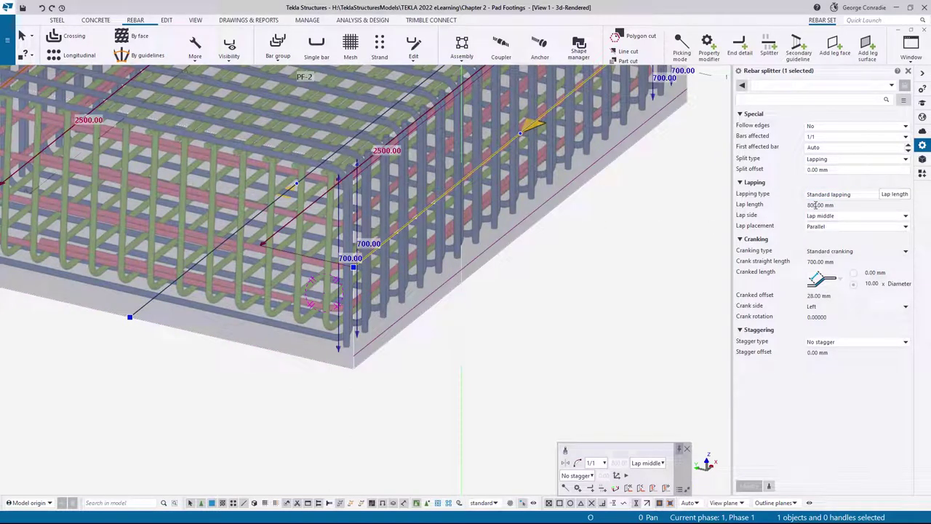
pyautogui.click(555, 328)
pyautogui.click(532, 265)
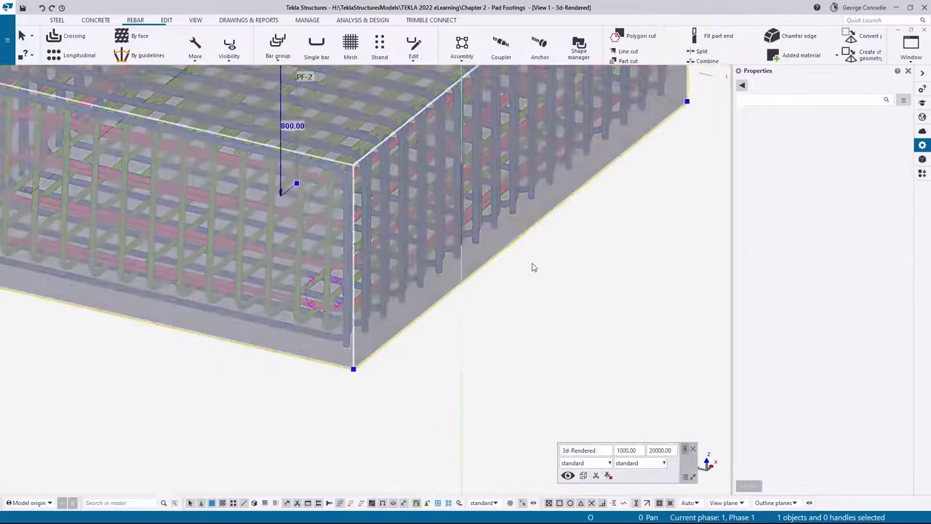
pyautogui.scroll(-2, 544, 272)
pyautogui.moveTo(399, 167); pyautogui.dragTo(374, 228, button='middle')
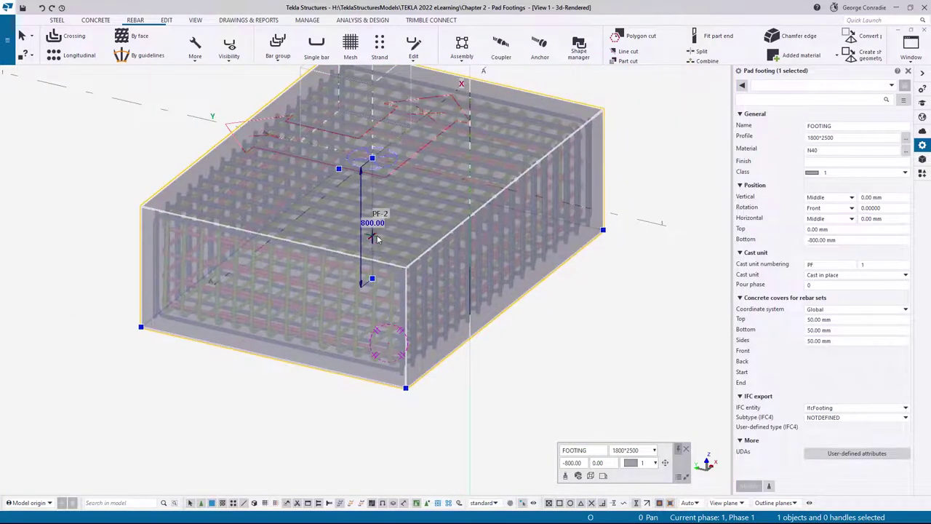
pyautogui.click(602, 172)
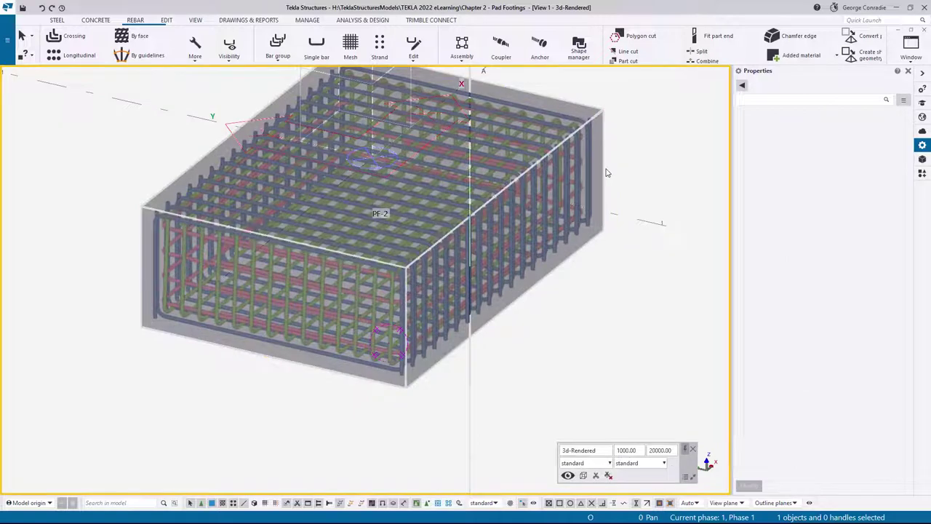
pyautogui.click(597, 176)
pyautogui.press('Escape')
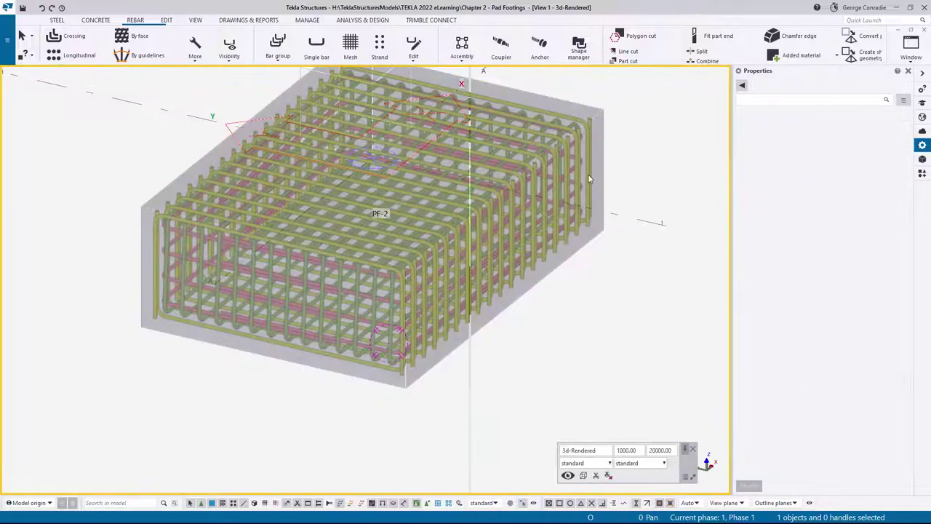
# Step: Set both long-face splitters of the class 4 rebar set to custom lapping with a 600 mm lap length
pyautogui.click(589, 178)
pyautogui.click(254, 235)
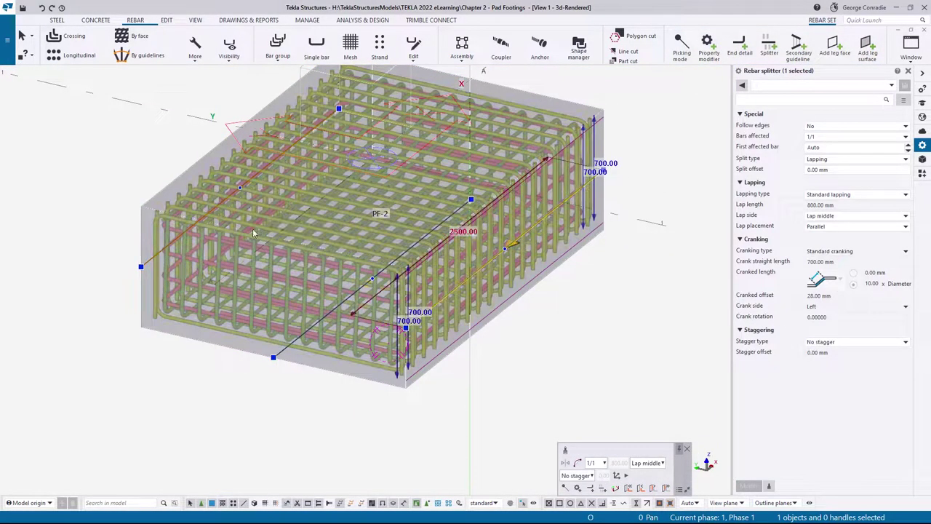
pyautogui.keyDown('ctrl'); pyautogui.click(172, 247); pyautogui.keyUp('ctrl')
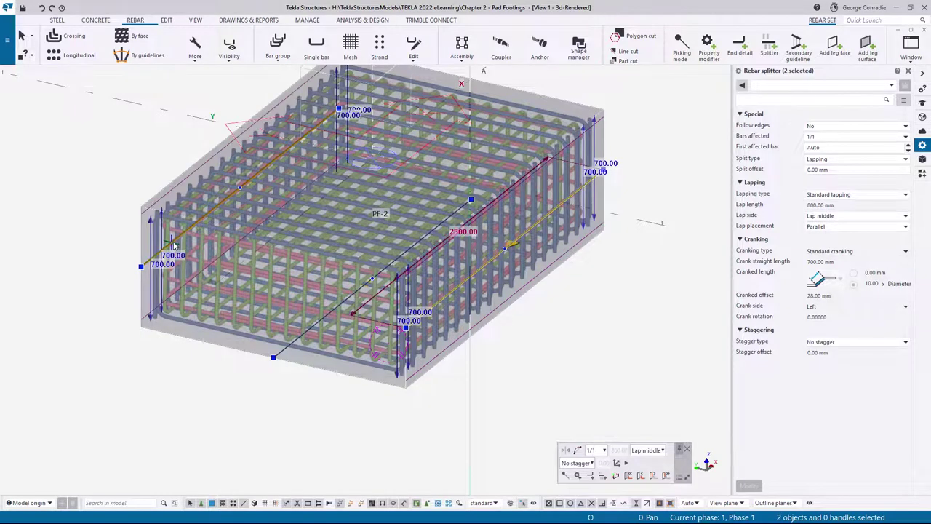
pyautogui.click(813, 195)
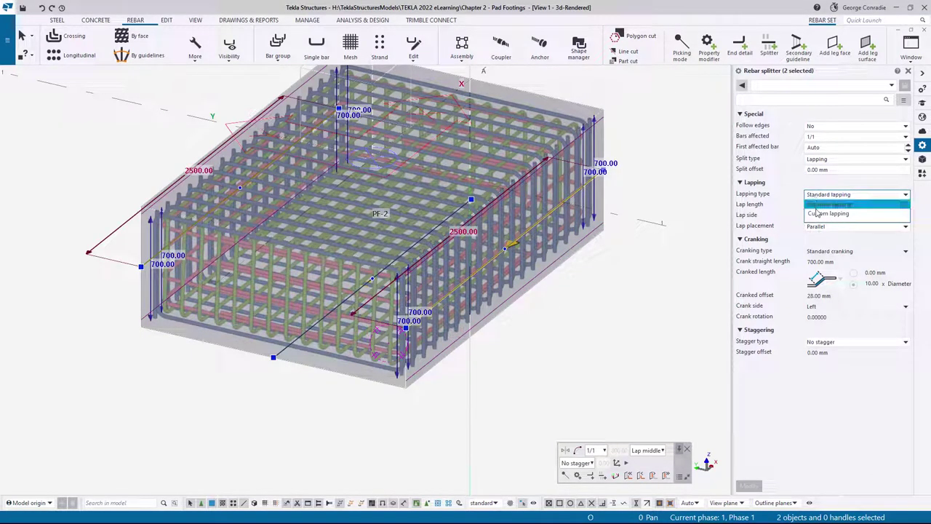
pyautogui.click(836, 206)
pyautogui.click(849, 205)
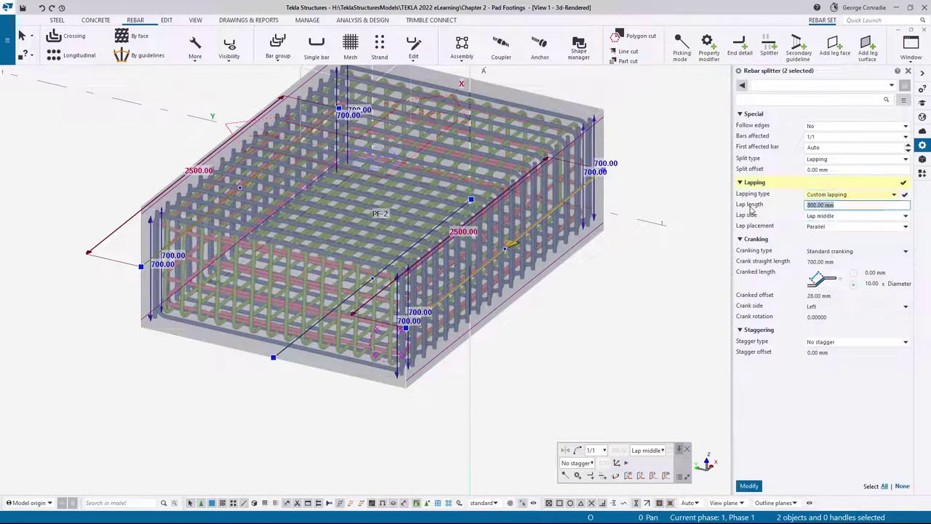
pyautogui.write('600')
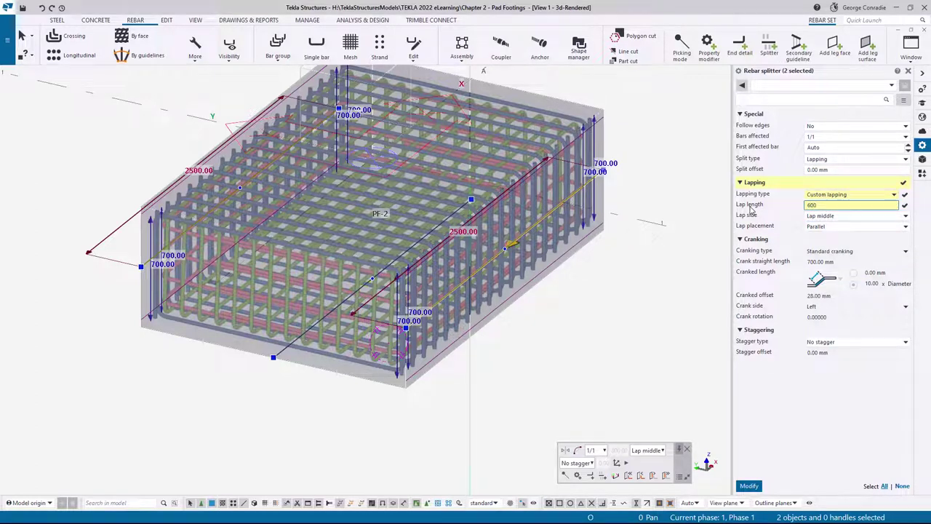
pyautogui.press('Return')
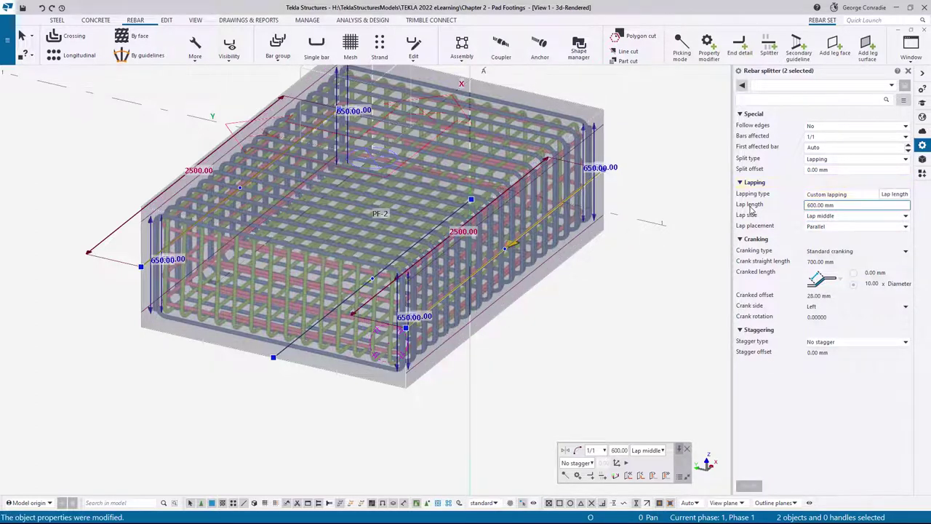
pyautogui.click(672, 337)
# Step: Add lapping splitters to the class 3 rebar set at mid-height along both short faces of PF-2
pyautogui.scroll(6, 660, 156)
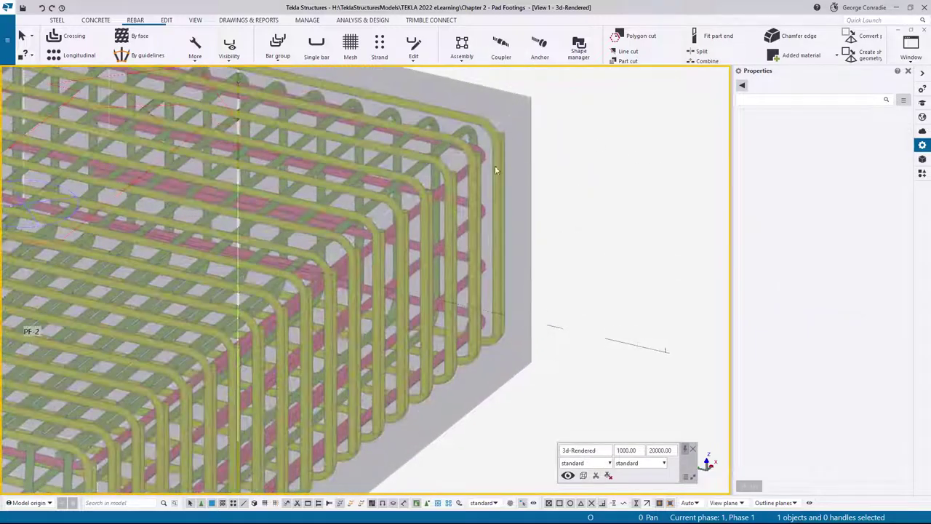
pyautogui.moveTo(494, 169)
pyautogui.keyDown('ctrl'); pyautogui.mouseDown(button='middle')
pyautogui.moveTo(500, 139)
pyautogui.moveTo(492, 321)
pyautogui.moveTo(501, 352)
pyautogui.moveTo(519, 304)
pyautogui.moveTo(512, 299)
pyautogui.moveTo(572, 308)
pyautogui.mouseUp(button='middle'); pyautogui.keyUp('ctrl')
pyautogui.scroll(-3, 511, 299)
pyautogui.scroll(5, 370, 248)
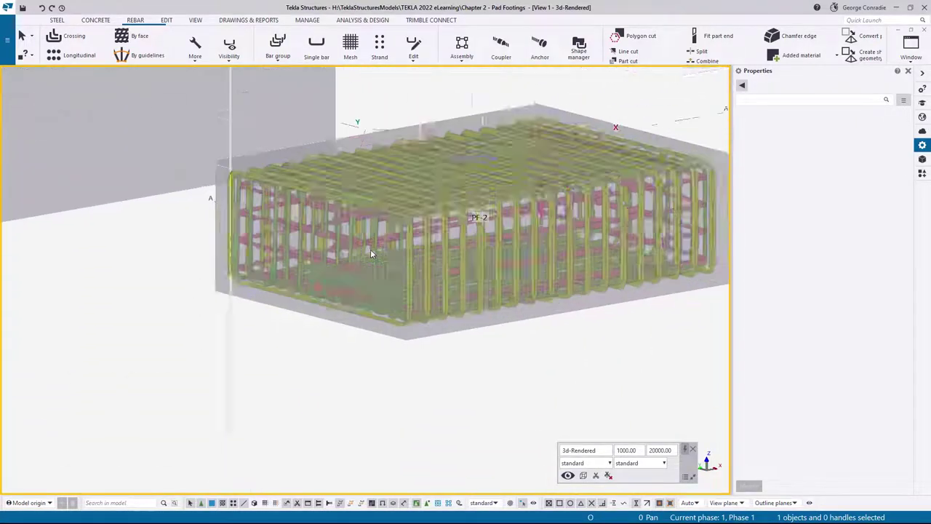
pyautogui.click(374, 243)
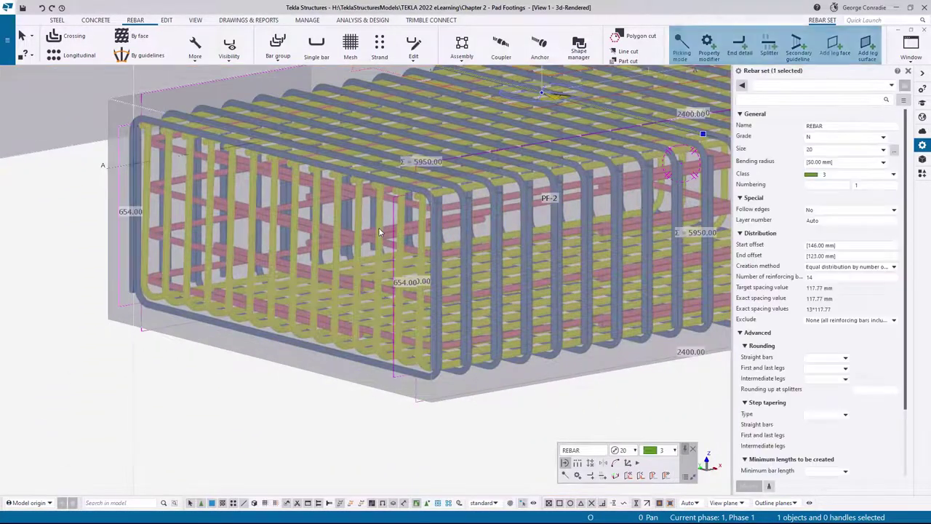
pyautogui.click(769, 47)
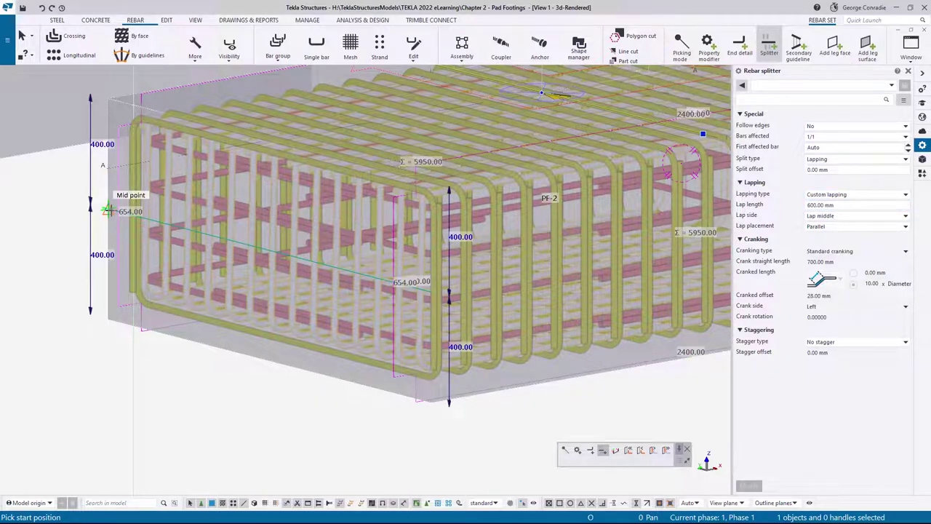
pyautogui.scroll(-5, 107, 210)
pyautogui.keyDown('ctrl'); pyautogui.moveTo(298, 240); pyautogui.dragTo(424, 249, button='middle'); pyautogui.keyUp('ctrl')
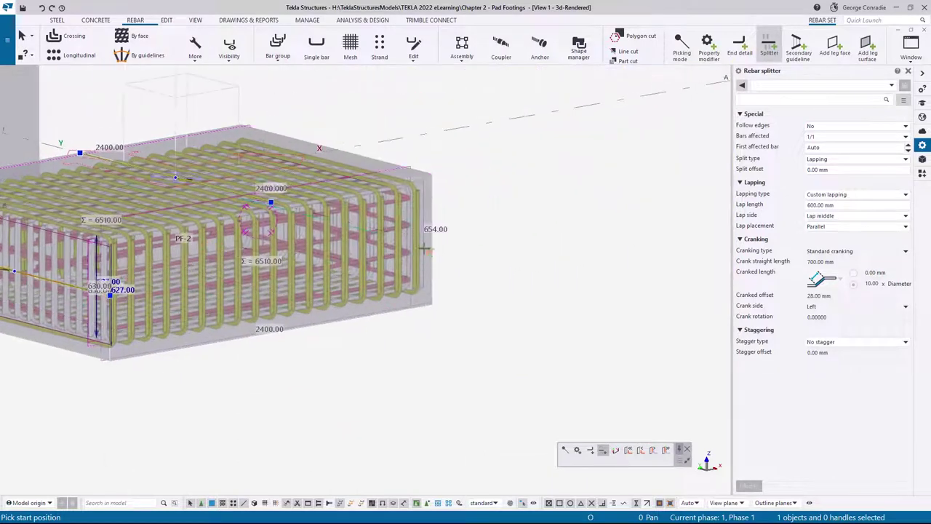
pyautogui.scroll(4, 425, 247)
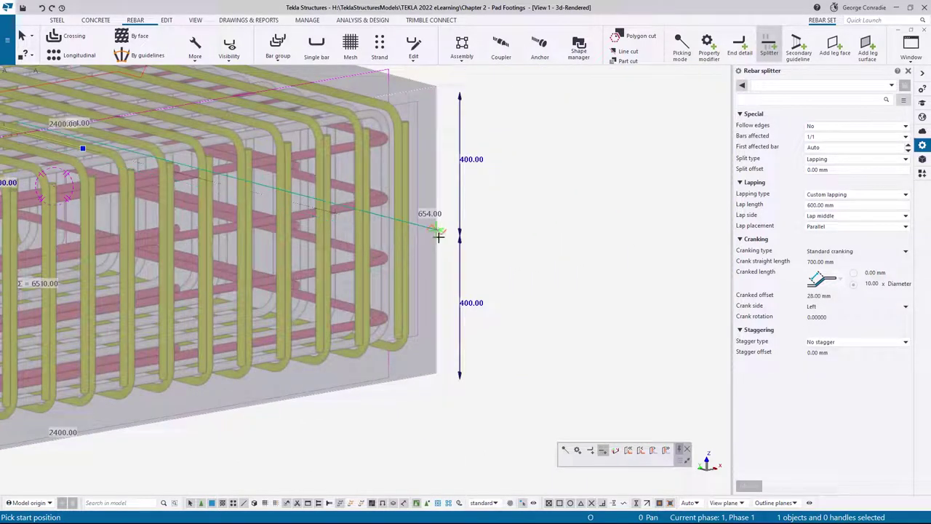
pyautogui.click(437, 228)
pyautogui.rightClick(535, 176)
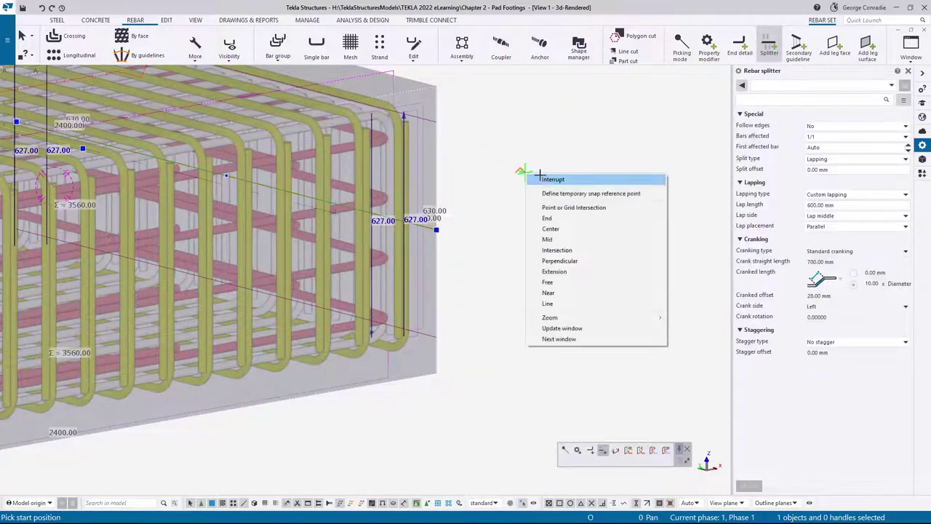
pyautogui.click(547, 179)
# Step: Set the custom lap length of both short-face splitters in the class 3 rebar set to 550 mm
pyautogui.scroll(6, 395, 124)
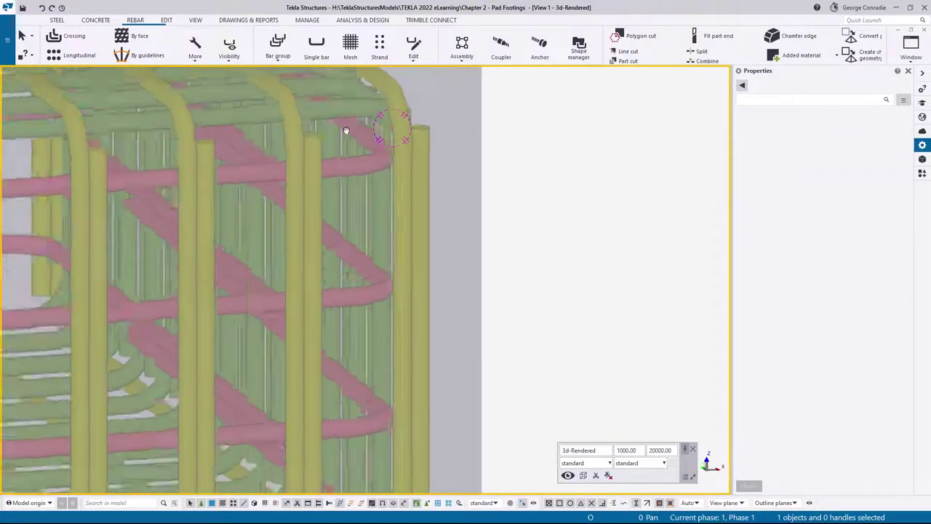
pyautogui.scroll(-3, 490, 118)
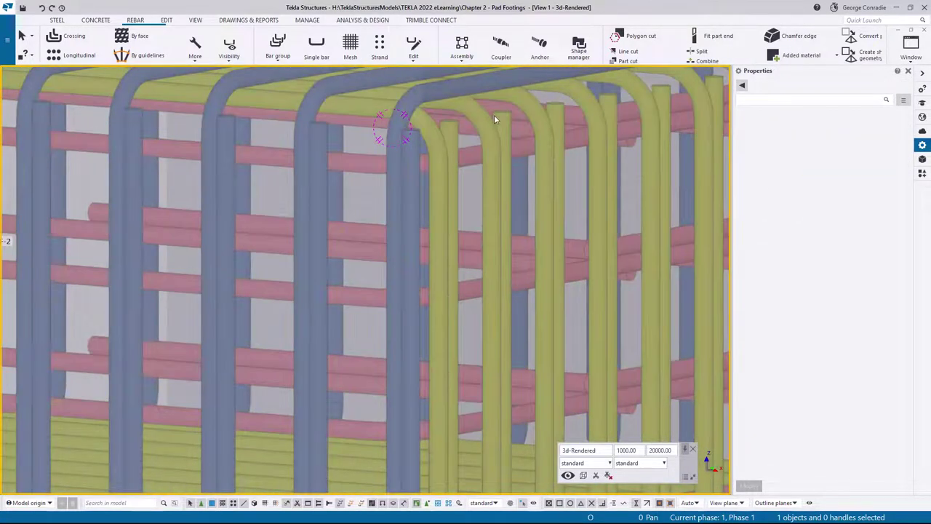
pyautogui.scroll(-2, 498, 115)
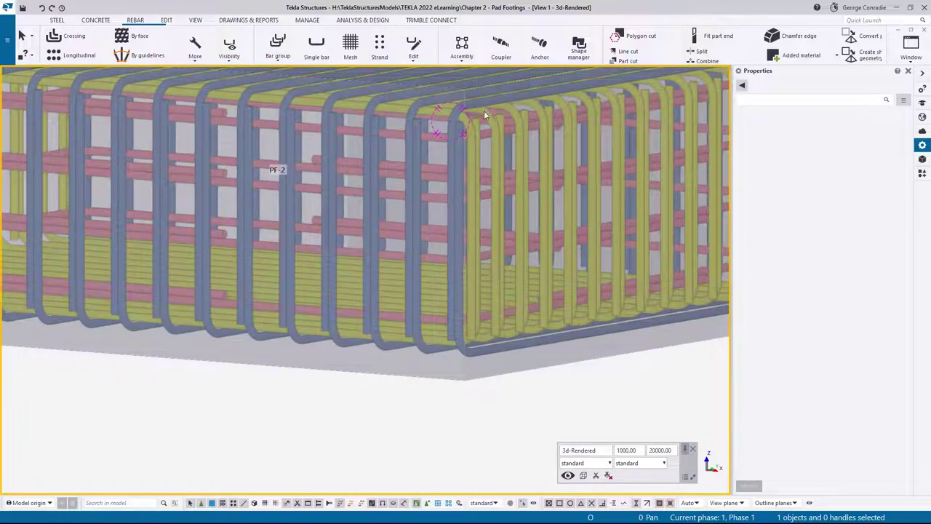
pyautogui.moveTo(482, 107); pyautogui.dragTo(476, 126, button='middle')
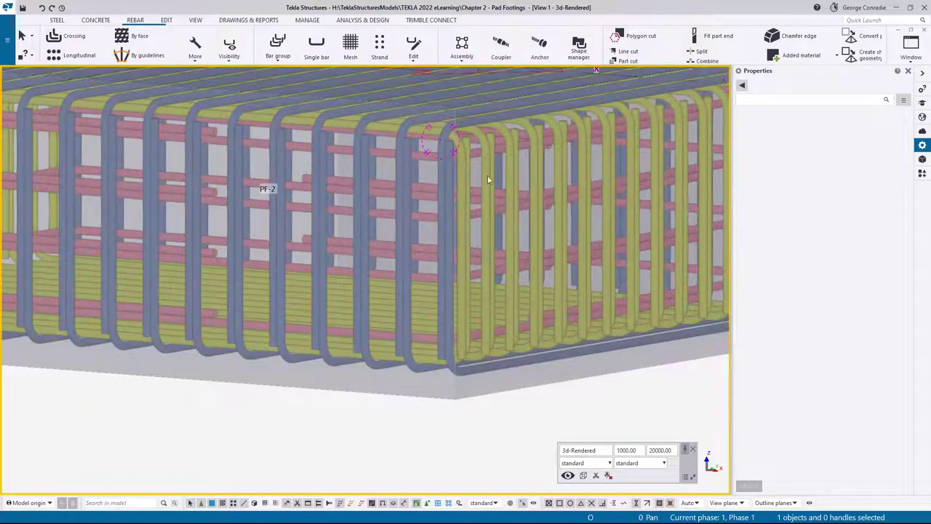
pyautogui.click(487, 288)
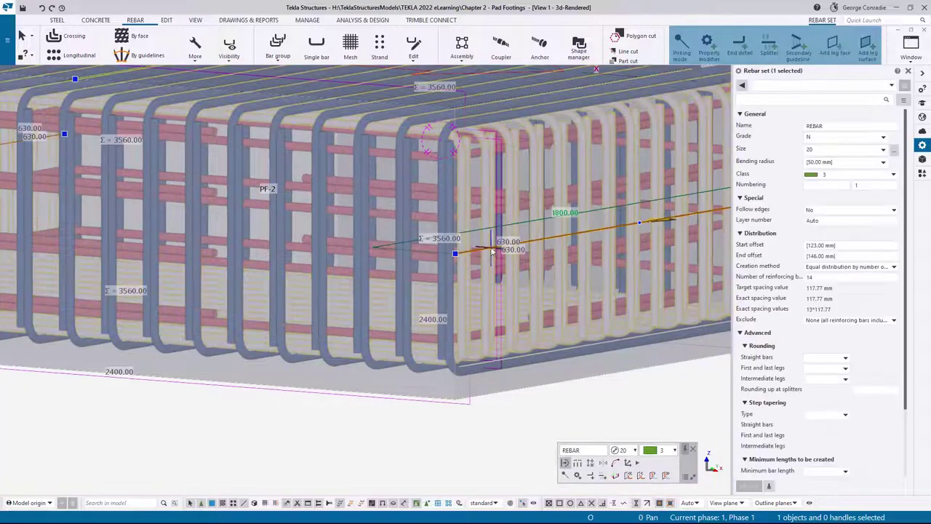
pyautogui.click(488, 250)
pyautogui.scroll(-3, 487, 251)
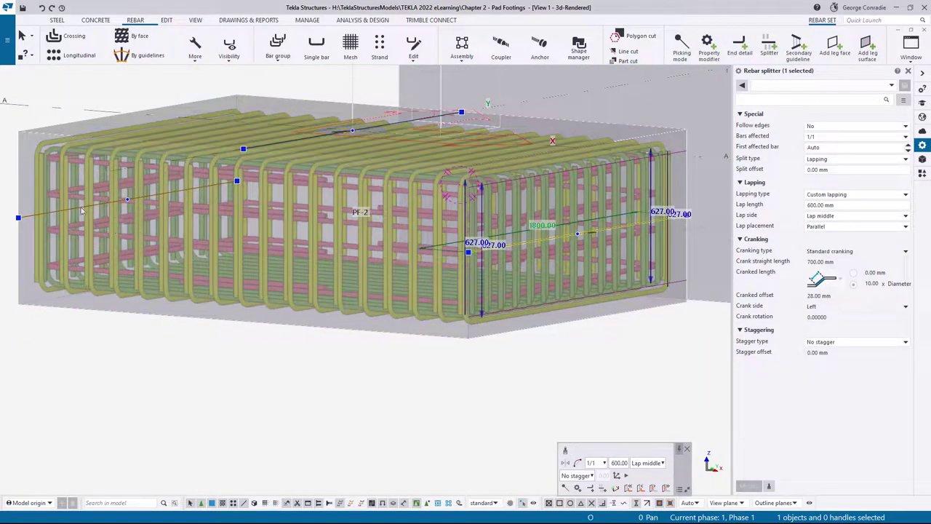
pyautogui.keyDown('ctrl'); pyautogui.click(145, 244); pyautogui.keyUp('ctrl')
pyautogui.click(857, 205)
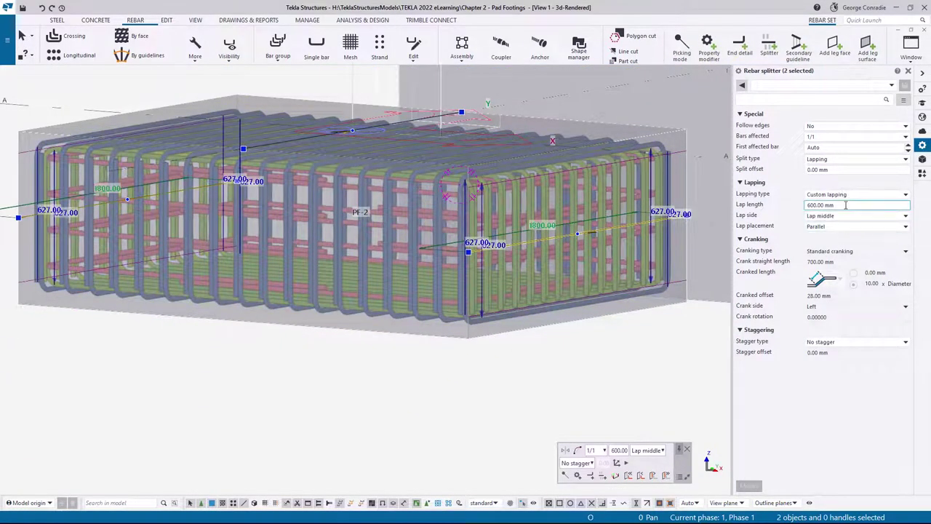
pyautogui.write('550')
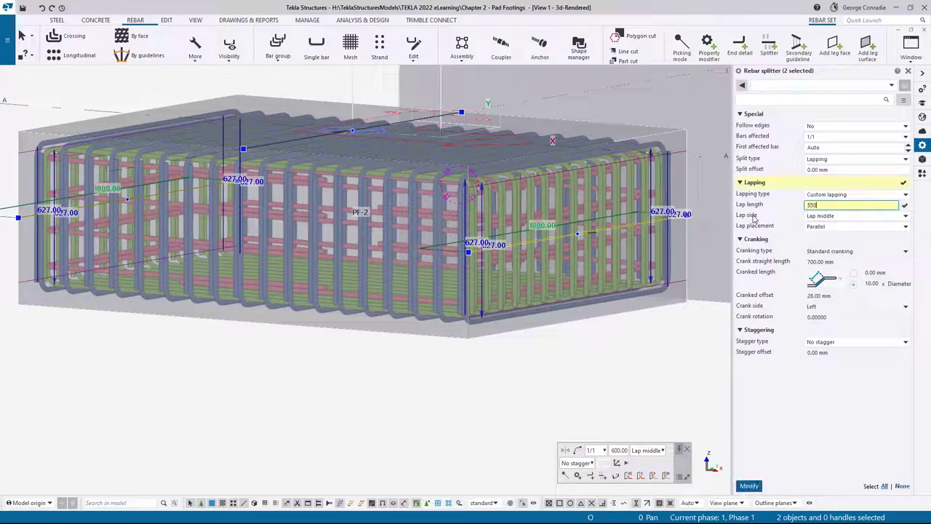
pyautogui.press('Return')
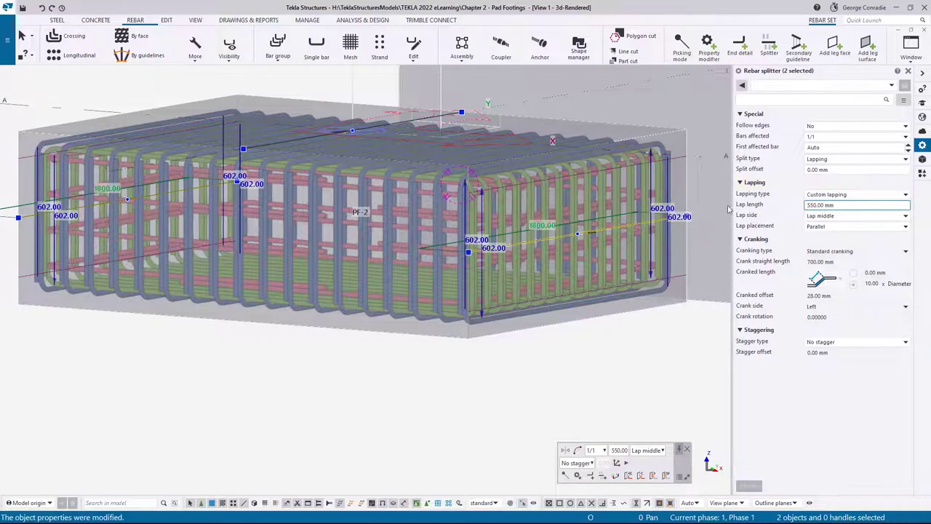
pyautogui.click(608, 286)
# Step: Open the Batch editor and choose the reinforced PF-2 footing at the model origin as the source assembly
pyautogui.keyDown('ctrl'); pyautogui.moveTo(608, 285); pyautogui.dragTo(515, 274, button='middle'); pyautogui.keyUp('ctrl')
pyautogui.scroll(-5, 580, 293)
pyautogui.scroll(-3, 494, 264)
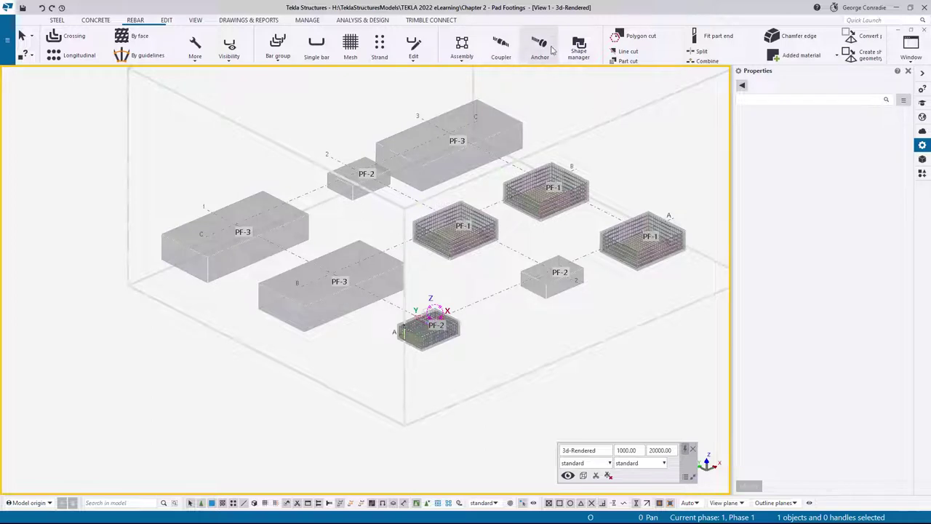
pyautogui.scroll(-3, 165, 24)
pyautogui.scroll(-3, 165, 25)
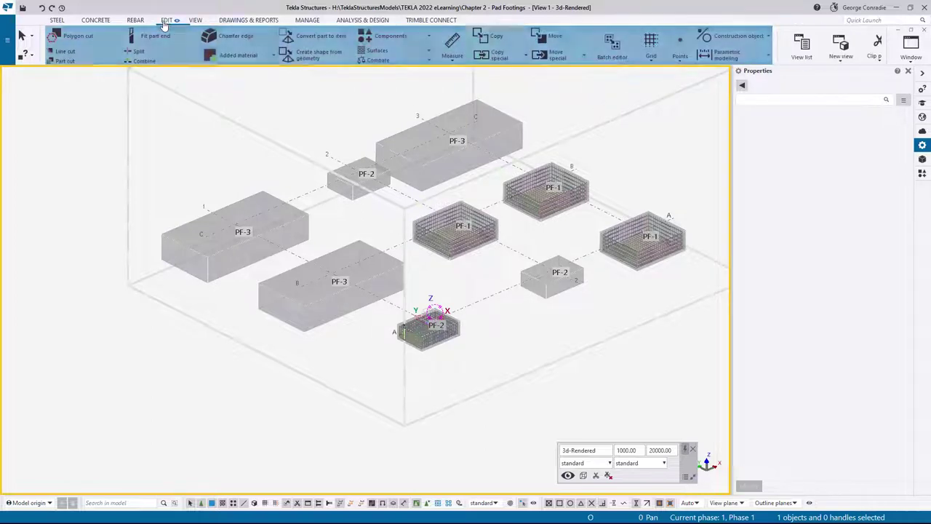
pyautogui.click(612, 44)
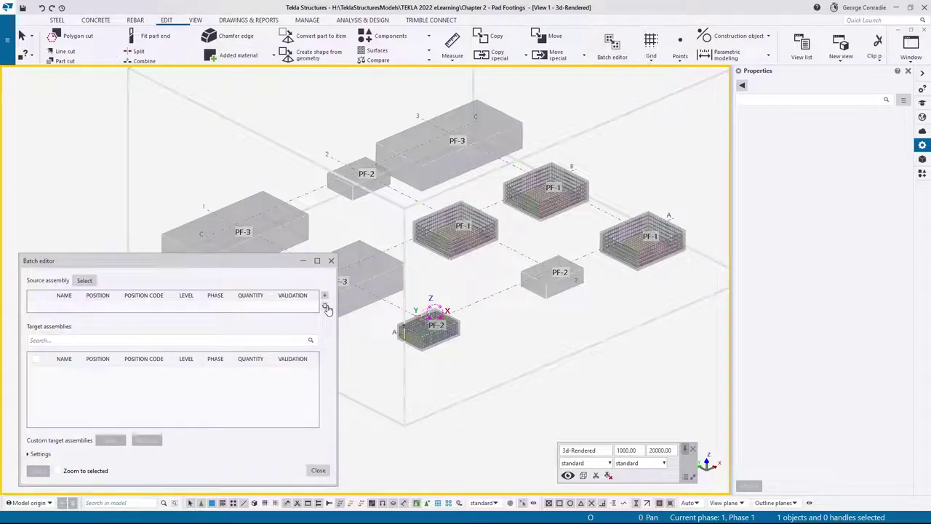
pyautogui.click(85, 281)
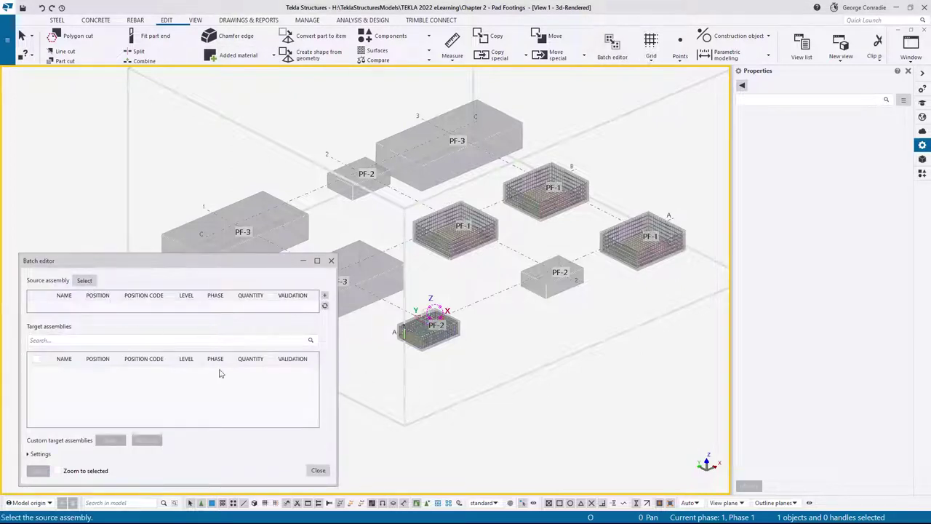
pyautogui.click(434, 347)
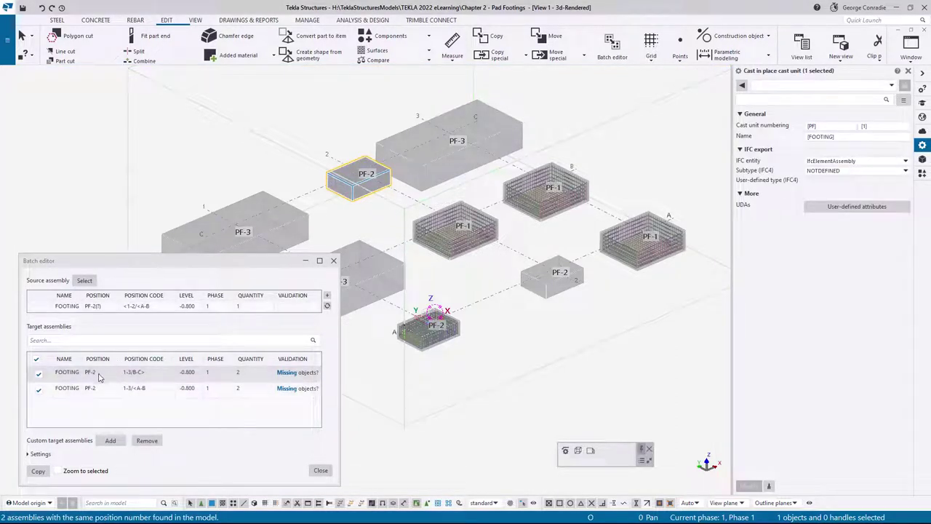
# Step: Copy the source footing's reinforcement to both unreinforced PF-2 target assemblies with all three copy settings enabled, and close the Batch editor
pyautogui.click(103, 377)
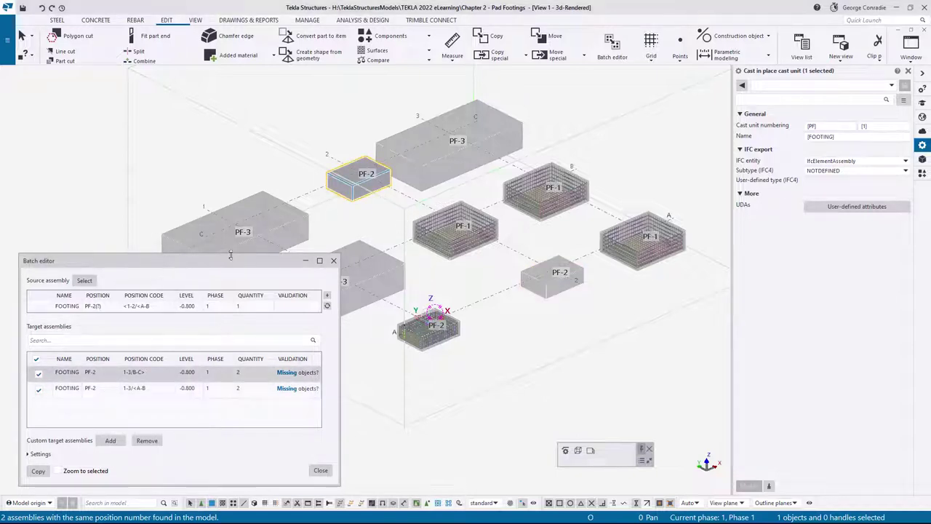
pyautogui.moveTo(227, 270); pyautogui.dragTo(230, 88)
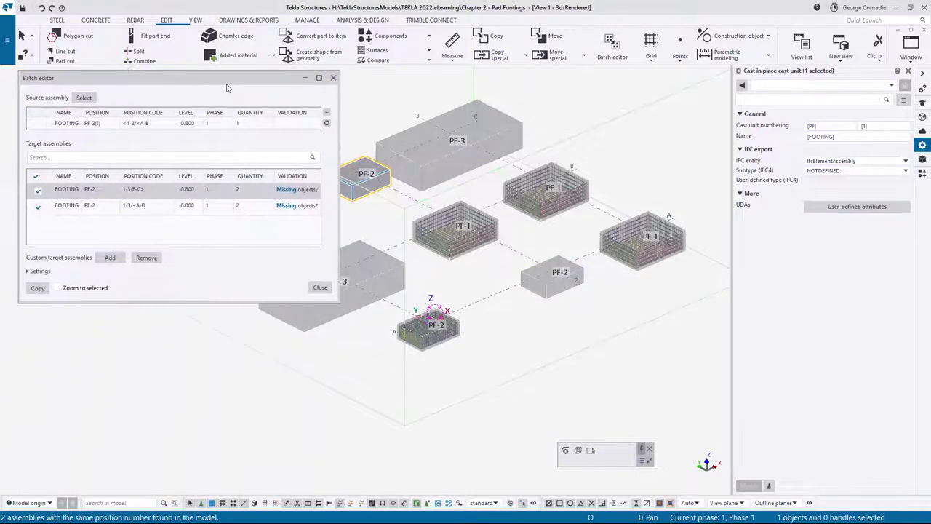
pyautogui.moveTo(545, 339); pyautogui.dragTo(602, 343, button='middle')
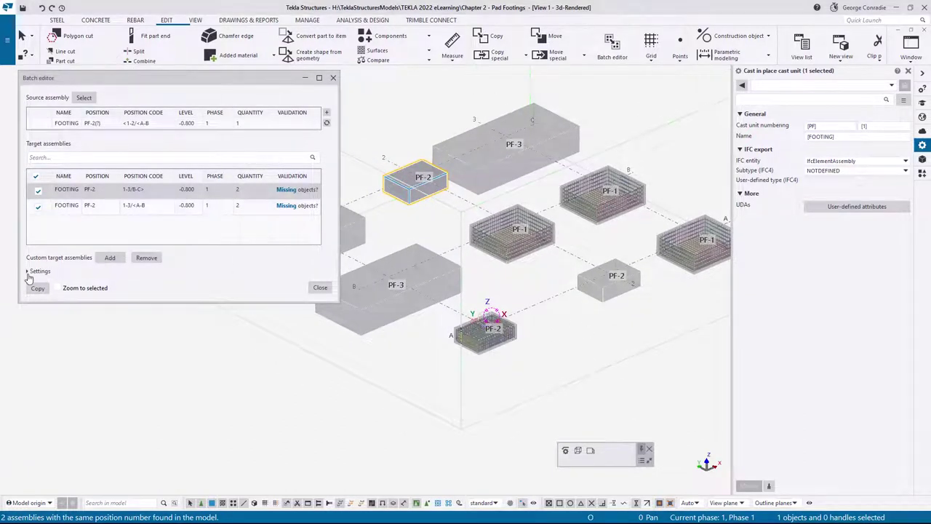
pyautogui.click(29, 270)
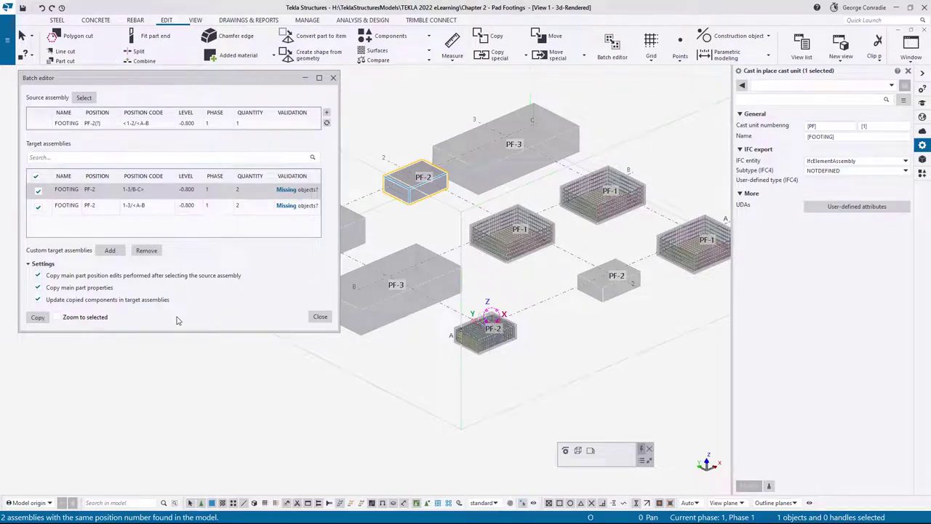
pyautogui.click(38, 318)
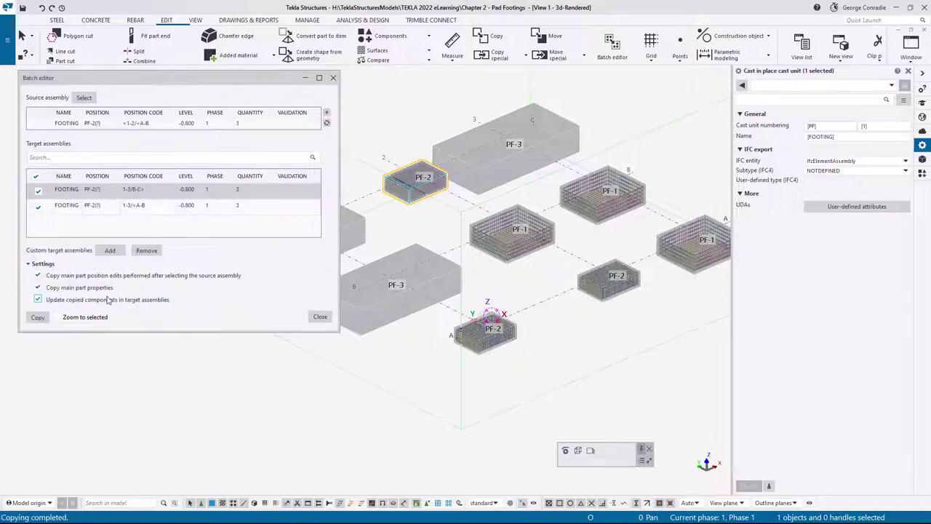
pyautogui.click(320, 316)
pyautogui.rightClick(276, 331)
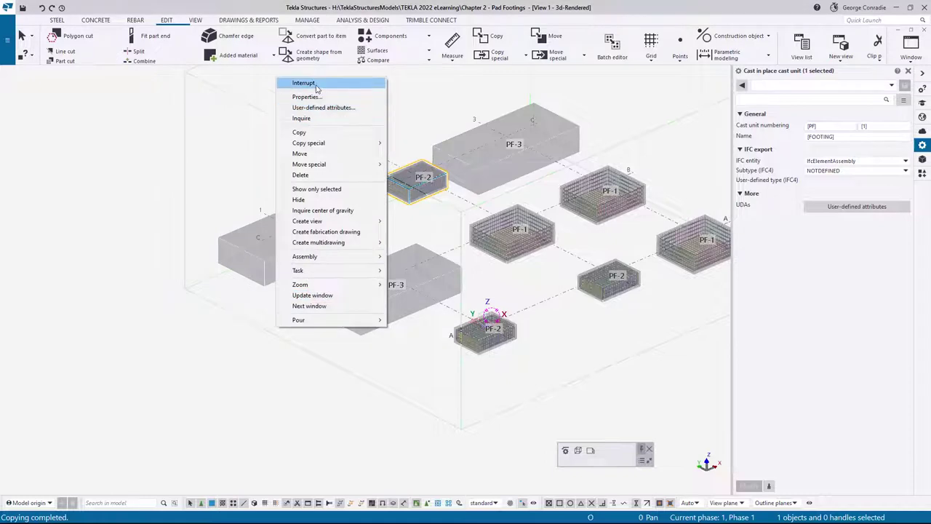
pyautogui.click(302, 82)
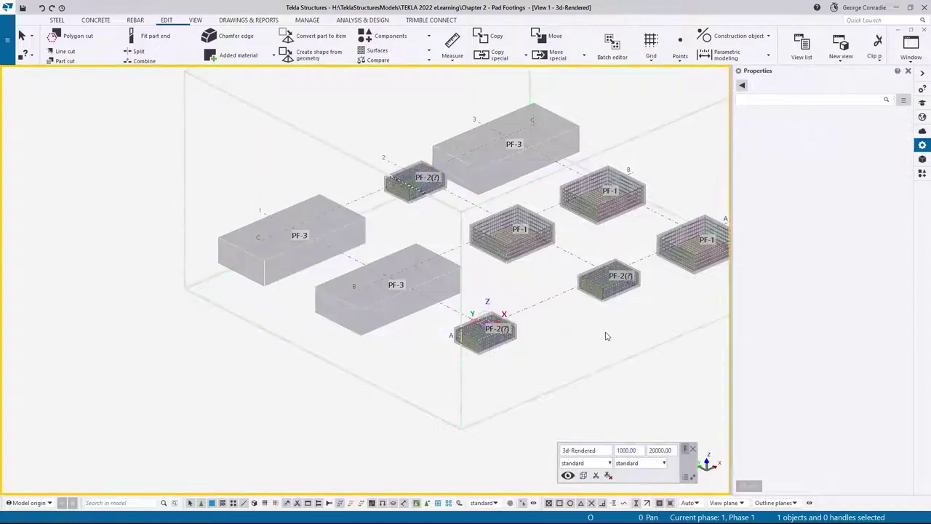
# Step: Examine the copied reinforcement in the PF-2 footing on grid line A and compare the footings across the model
pyautogui.scroll(3, 607, 336)
pyautogui.scroll(5, 630, 256)
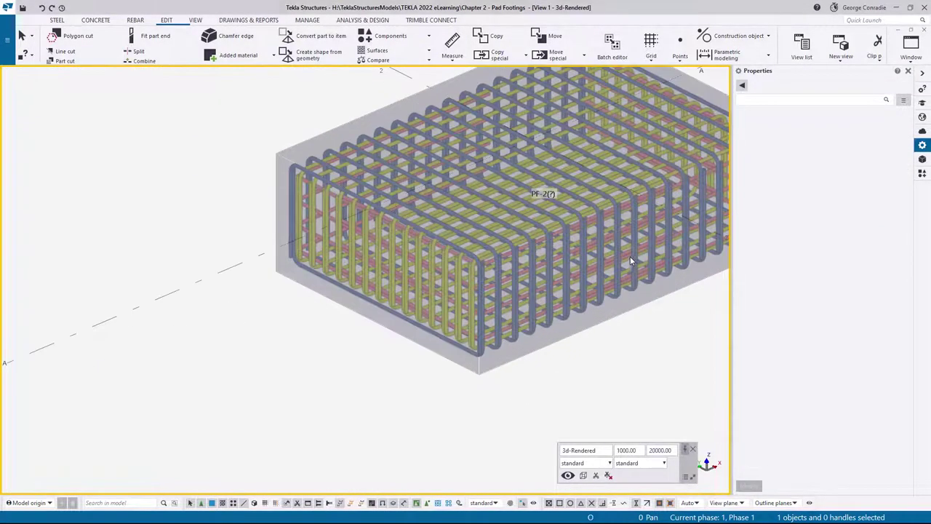
pyautogui.scroll(-3, 630, 256)
pyautogui.moveTo(630, 256); pyautogui.dragTo(480, 299, button='middle')
pyautogui.scroll(-2, 481, 299)
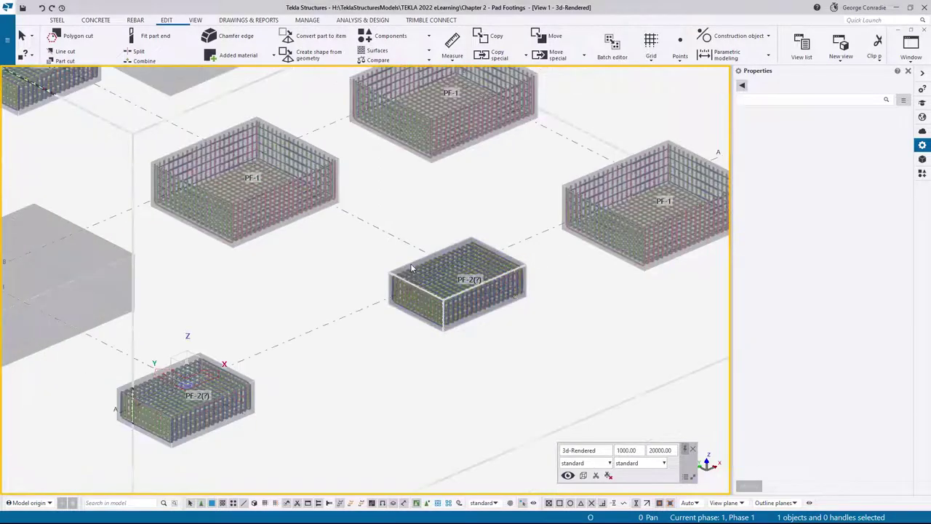
pyautogui.scroll(-3, 306, 275)
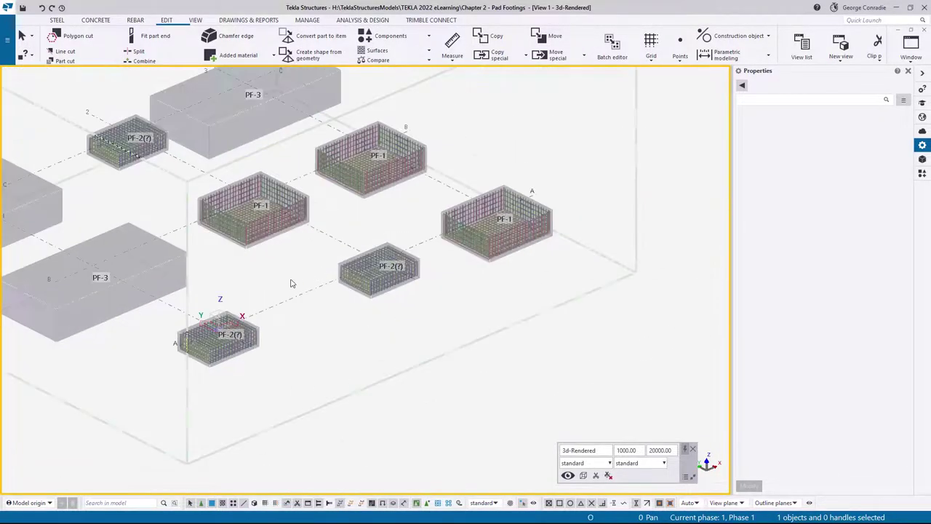
pyautogui.moveTo(291, 281); pyautogui.dragTo(461, 353, button='middle')
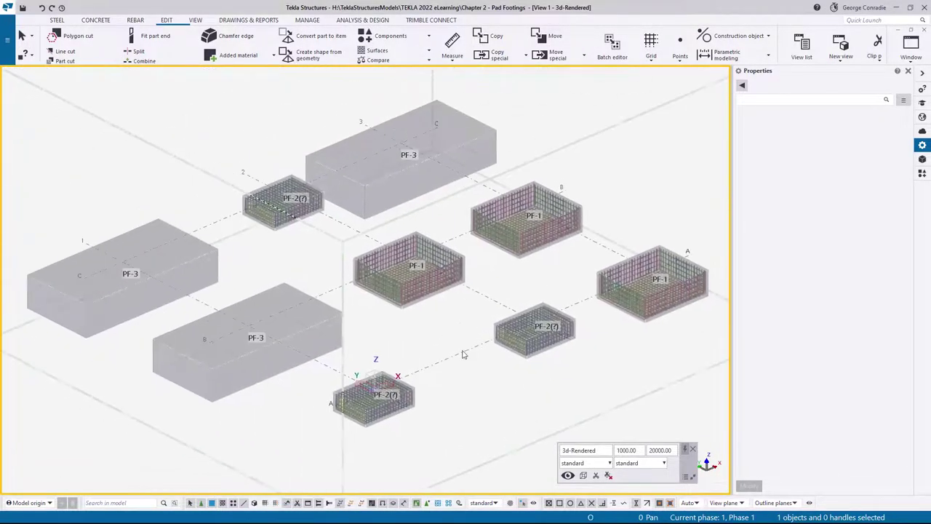
# Step: Number the modified objects to update the position marks of the reinforced PF-2 footings
pyautogui.click(252, 22)
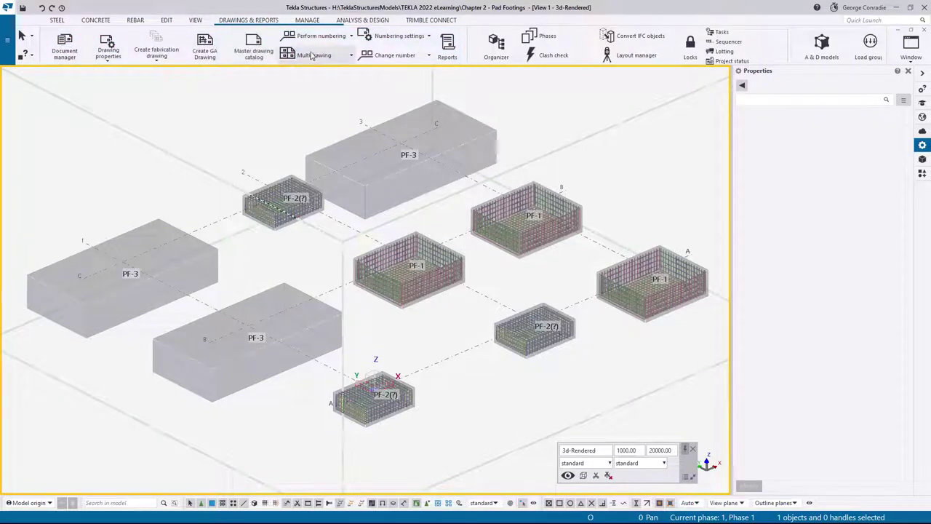
pyautogui.click(320, 36)
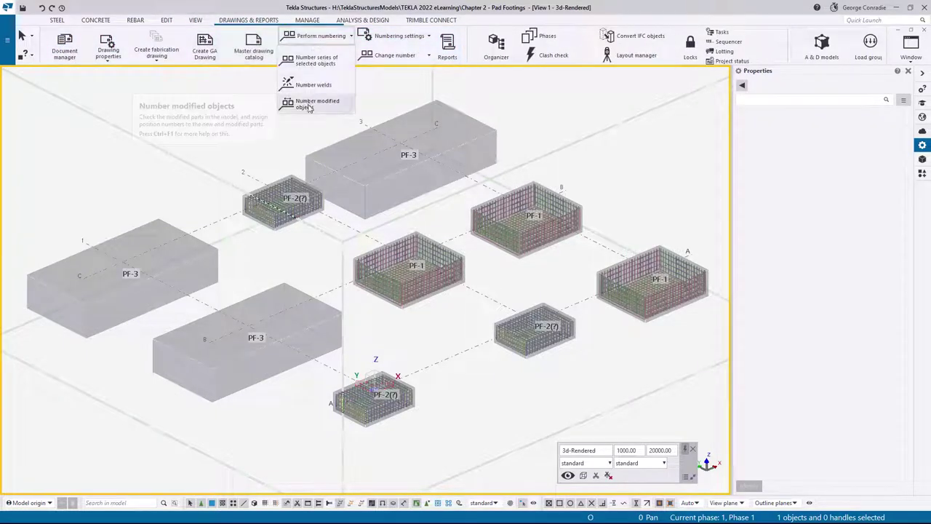
pyautogui.click(313, 104)
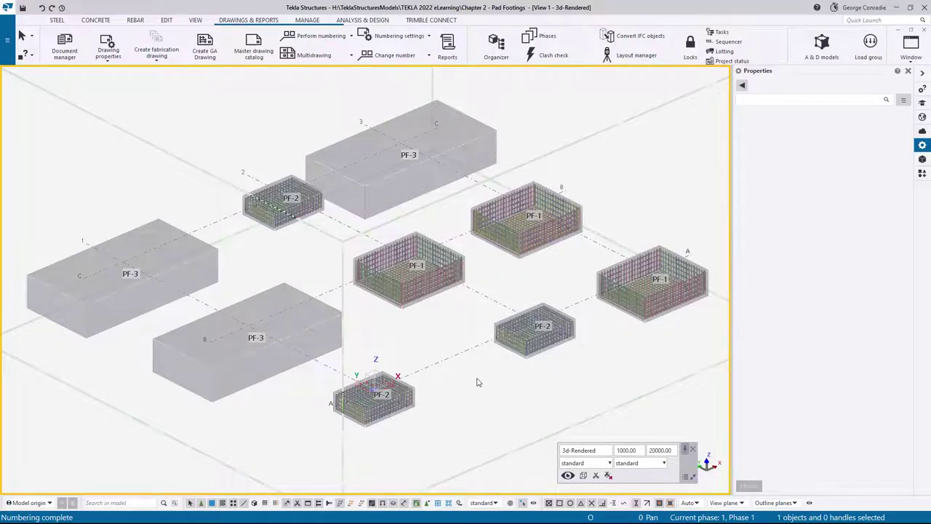
# Step: Start a crossing rebar set for the PF-3 footing at grid 3/C with size 32 bars and a 400 mm target spacing
pyautogui.moveTo(478, 383); pyautogui.dragTo(282, 341, button='middle')
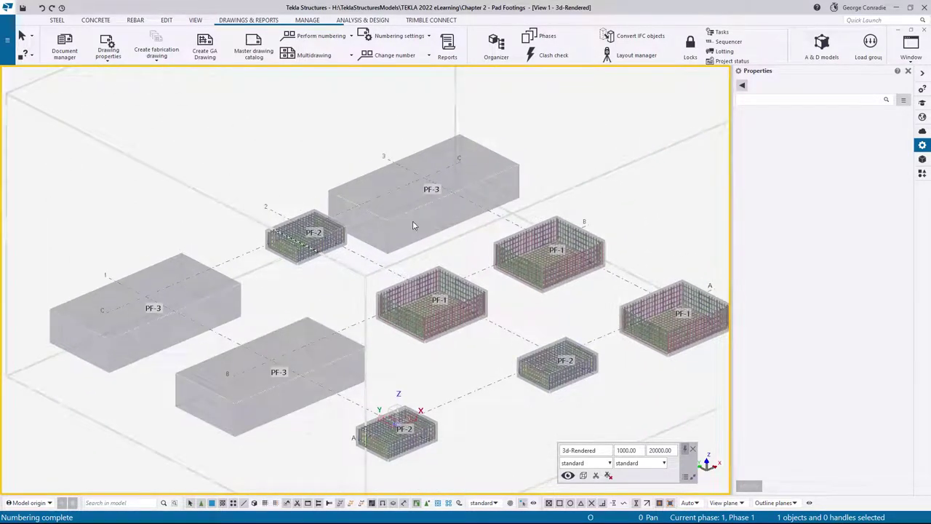
pyautogui.scroll(5, 413, 226)
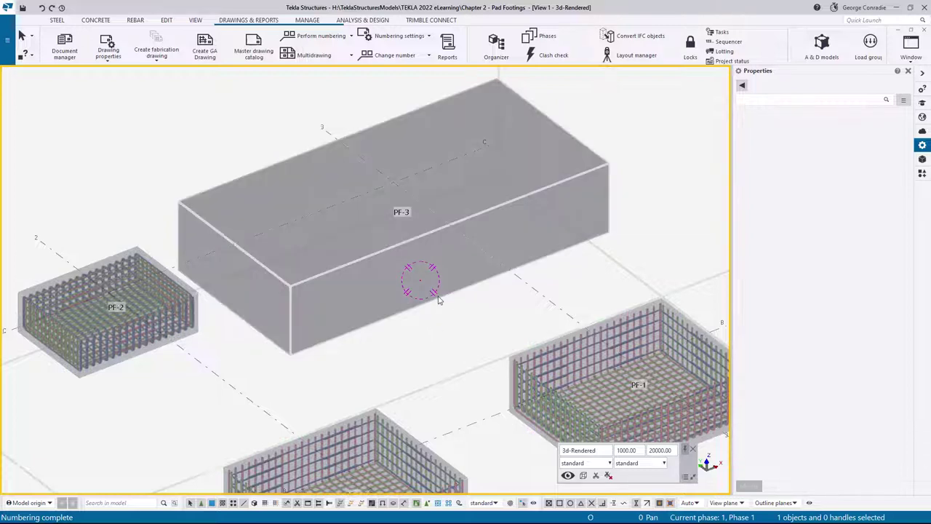
pyautogui.scroll(-1, 383, 336)
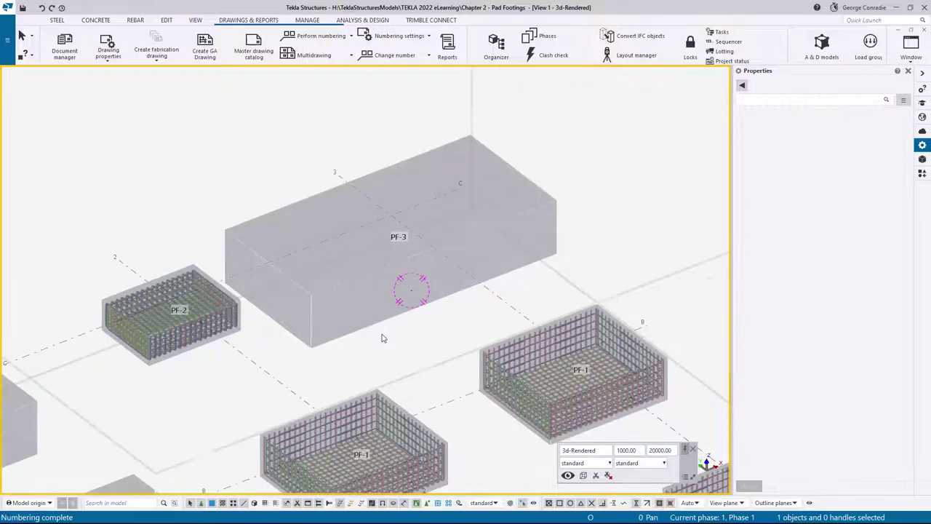
pyautogui.moveTo(384, 336); pyautogui.dragTo(413, 328, button='middle')
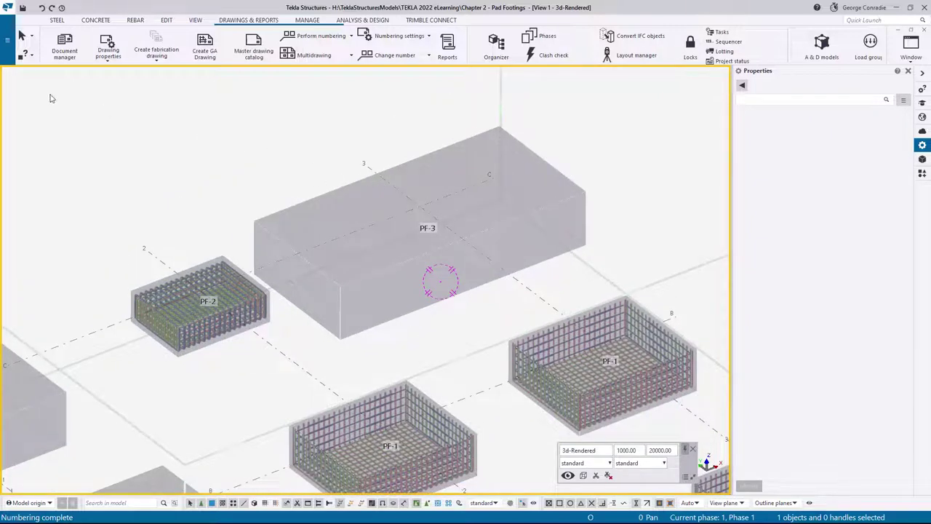
pyautogui.click(133, 20)
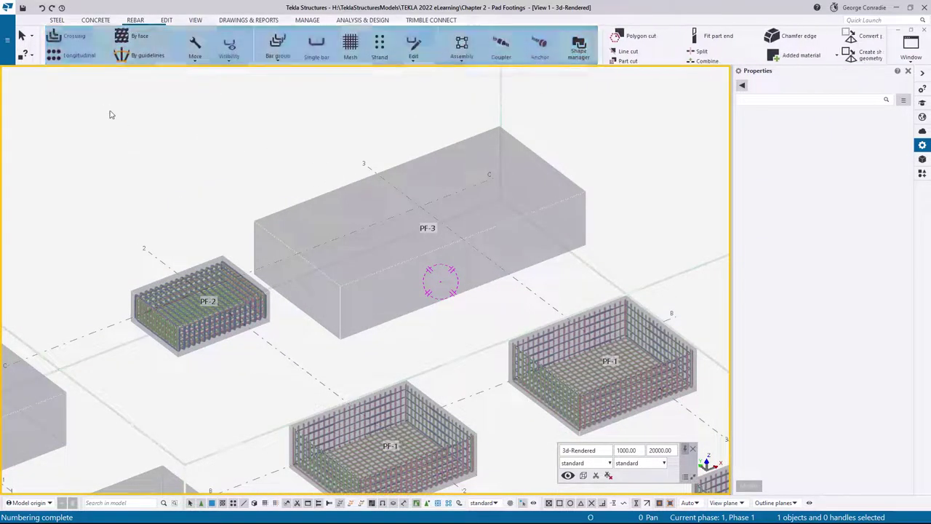
pyautogui.click(70, 36)
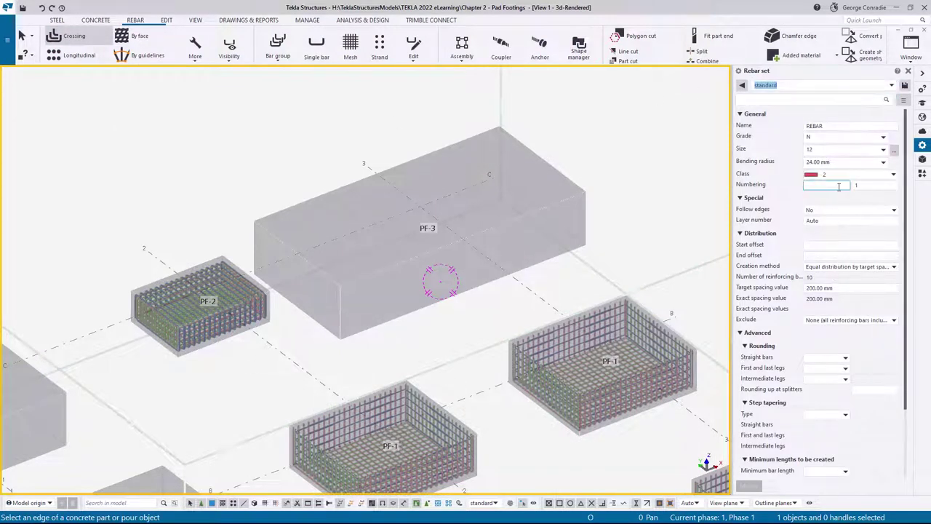
pyautogui.click(883, 150)
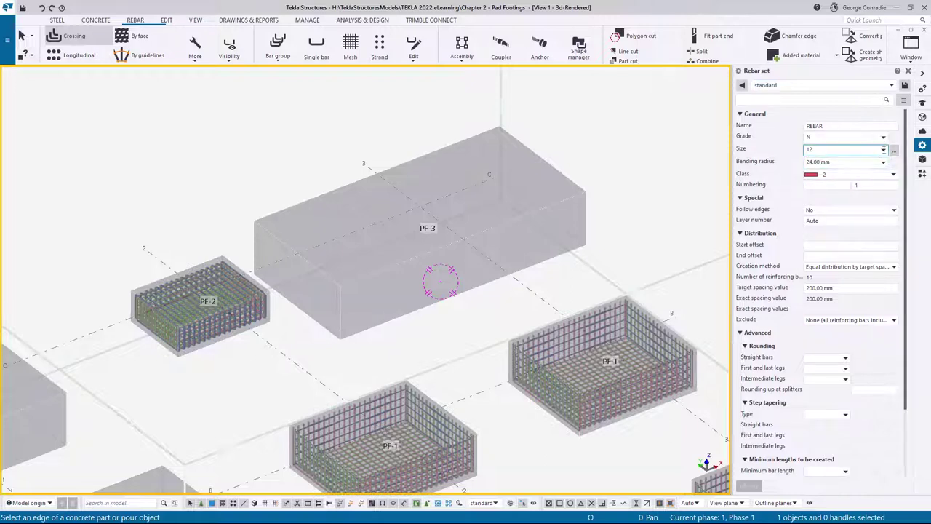
pyautogui.click(843, 234)
pyautogui.click(825, 269)
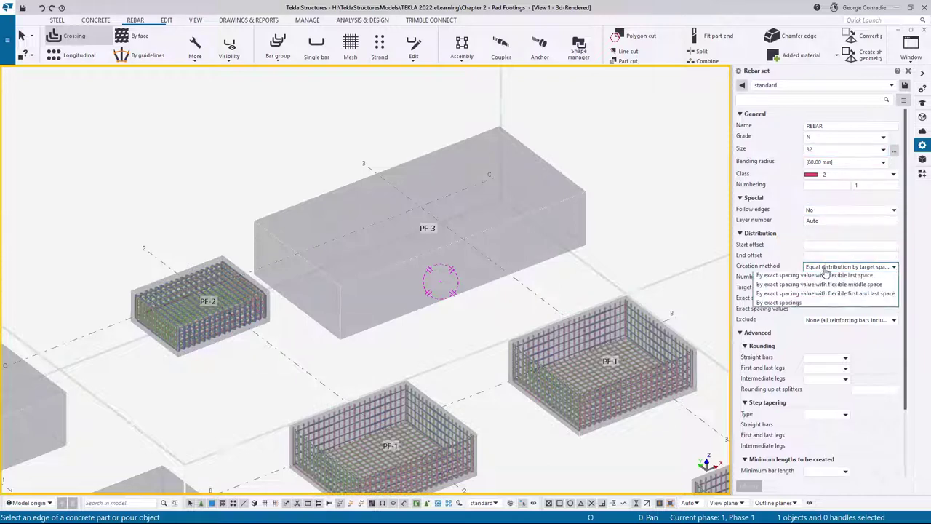
pyautogui.click(827, 277)
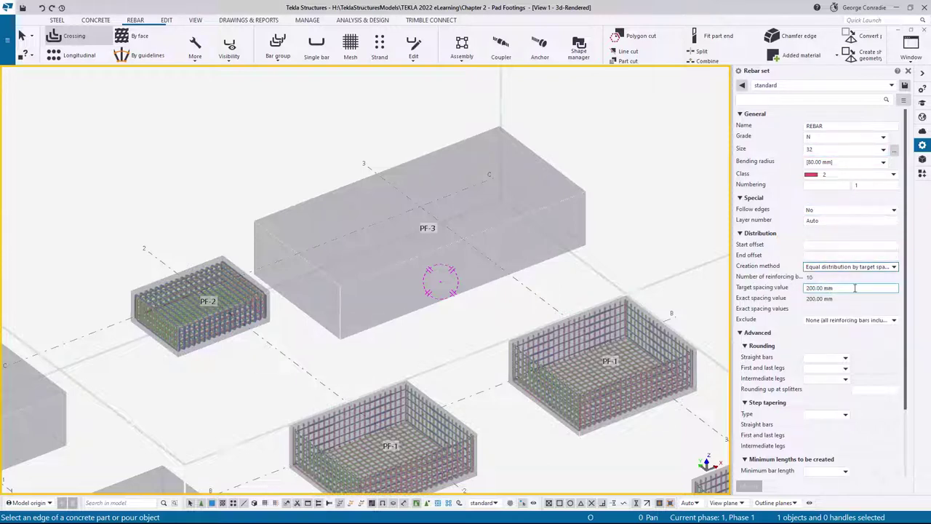
pyautogui.click(855, 288)
pyautogui.write('400')
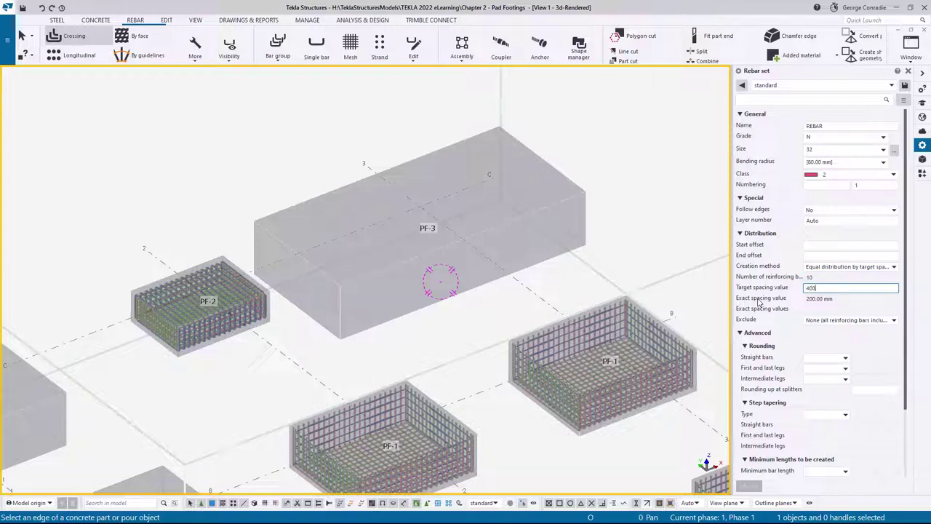
pyautogui.click(825, 256)
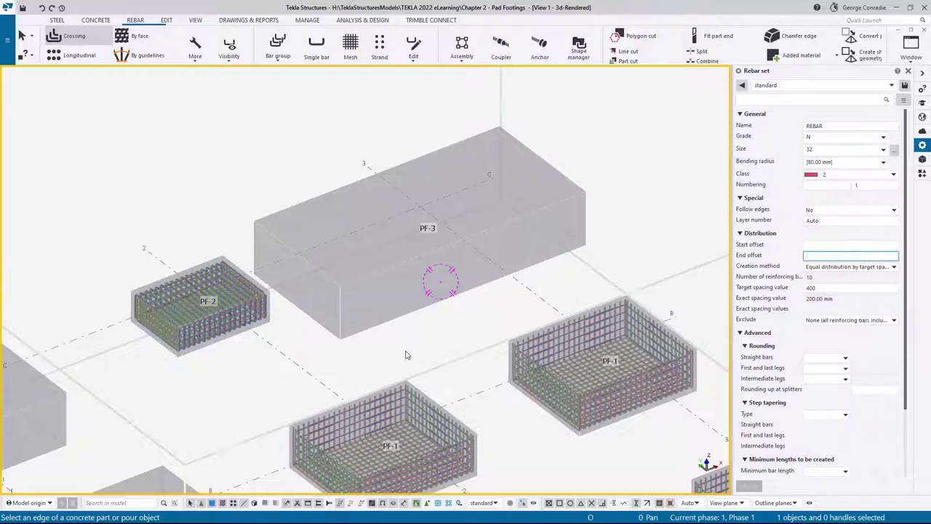
# Step: Create U-shaped crossing bars spanning the short direction of the PF-3 footing, running up both long sides and open at the top
pyautogui.scroll(2, 406, 354)
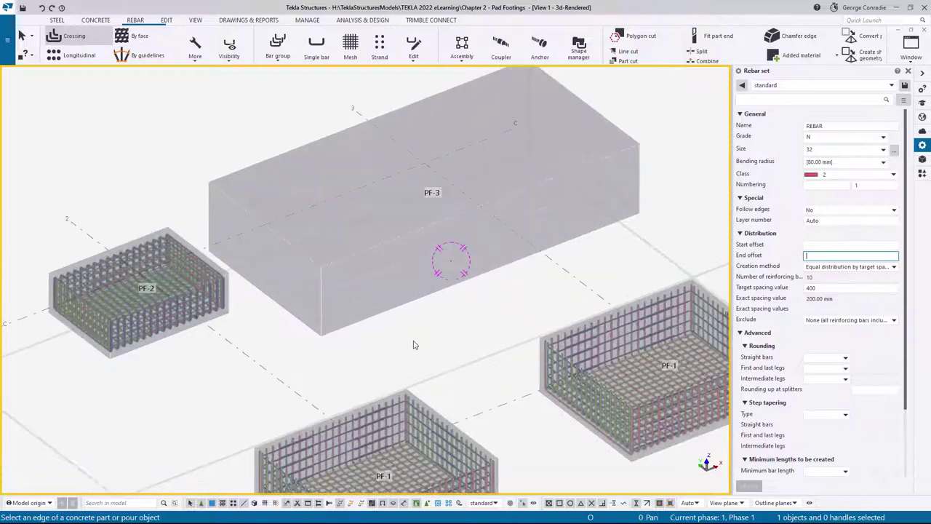
pyautogui.click(430, 297)
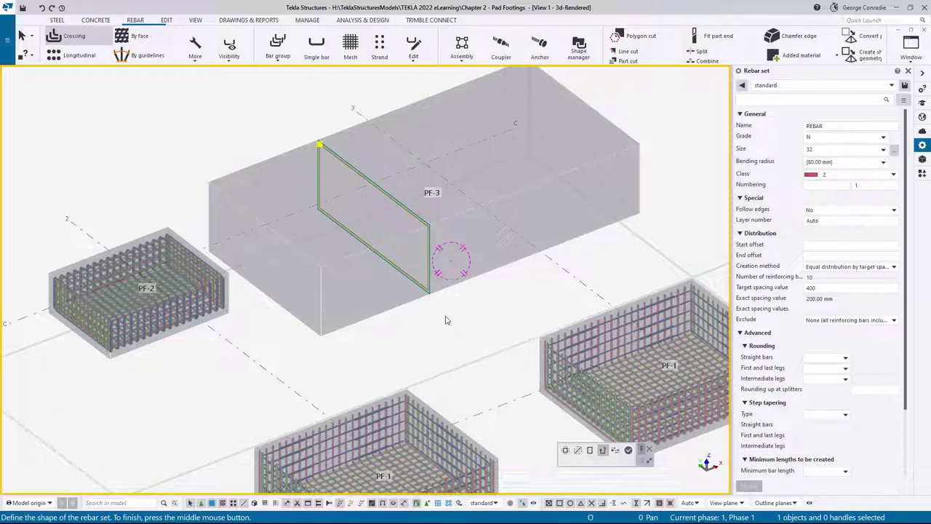
pyautogui.click(321, 192)
pyautogui.click(629, 450)
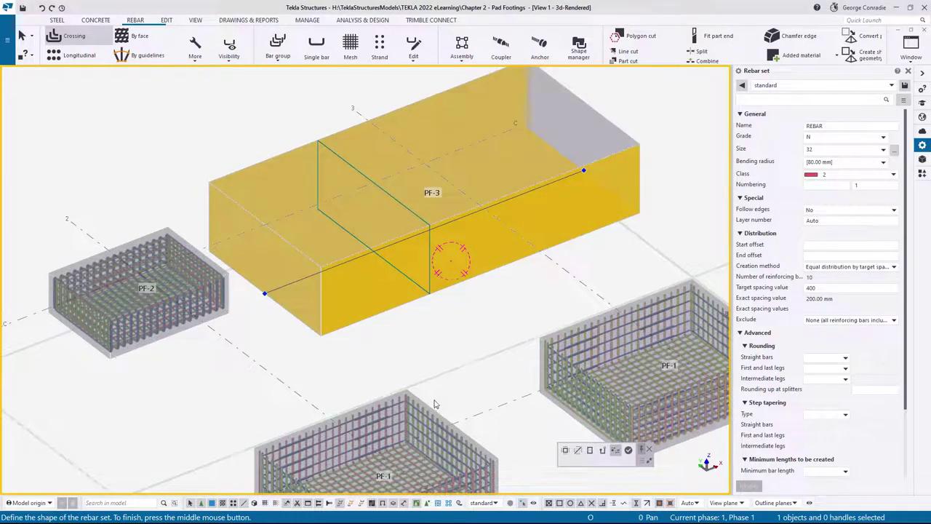
pyautogui.click(628, 451)
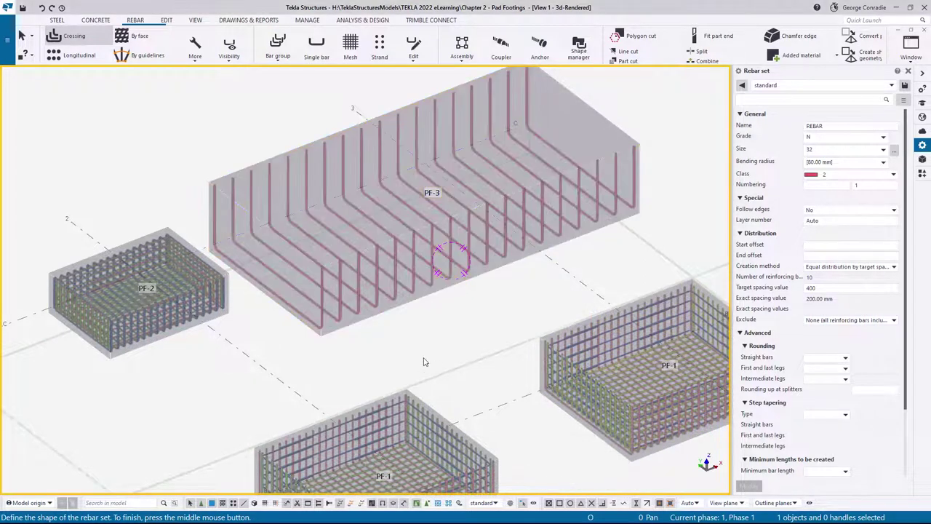
# Step: Create U-shaped crossing bars along the long direction of the PF-3 footing, running up both end faces and open at the top
pyautogui.click(277, 305)
pyautogui.click(280, 298)
pyautogui.click(280, 235)
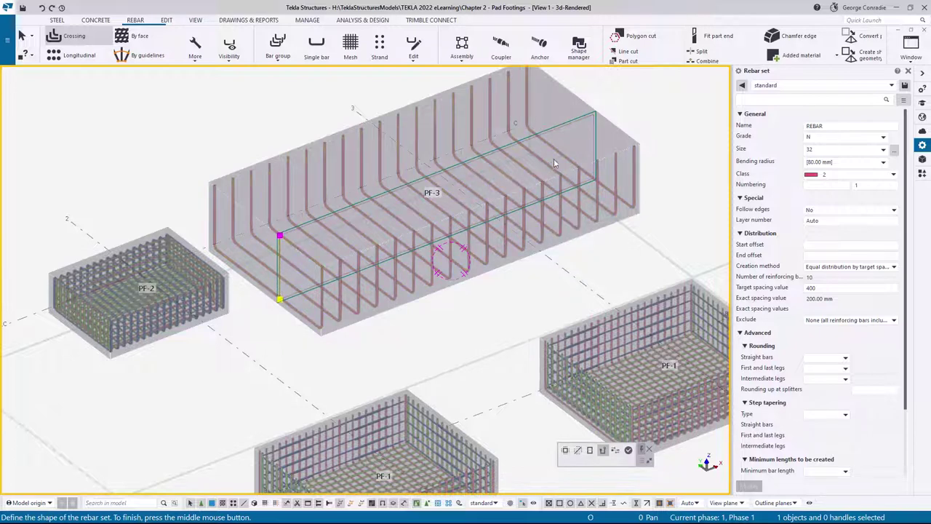
pyautogui.click(593, 115)
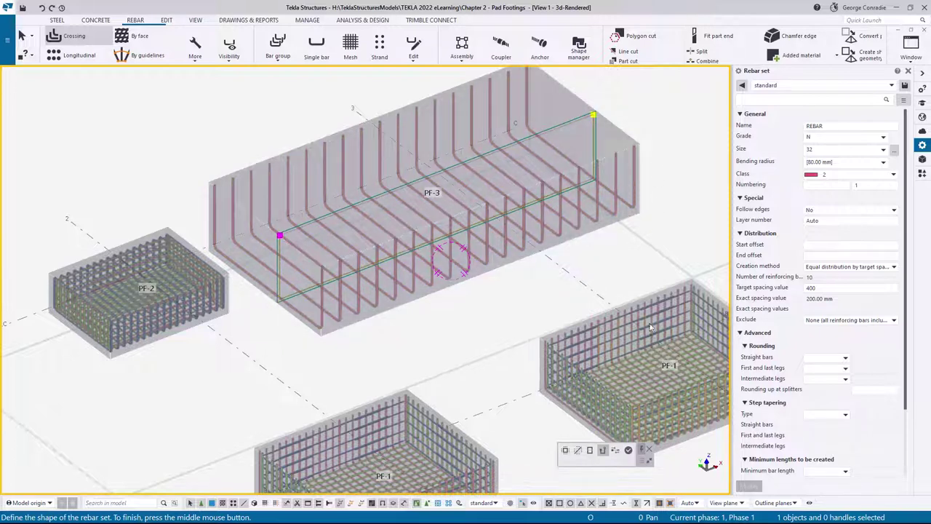
pyautogui.click(629, 450)
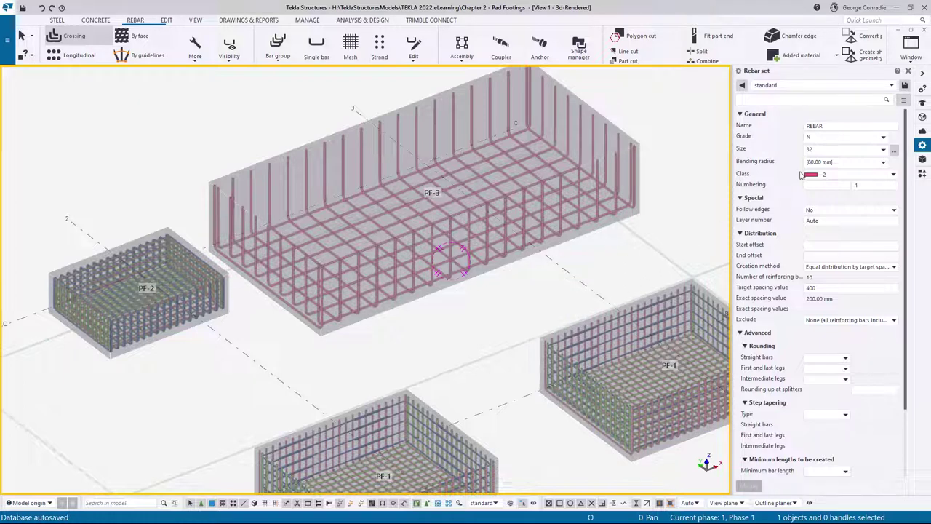
# Step: Create horizontal size 20 bars at 300 mm target spacing around all four sides of the PF-3 footing and end the command
pyautogui.click(882, 149)
pyautogui.click(862, 210)
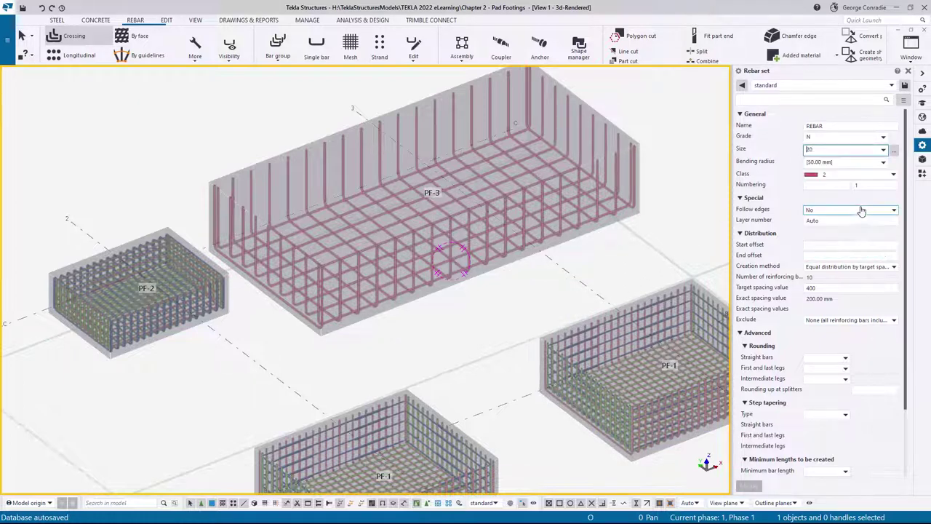
pyautogui.click(844, 287)
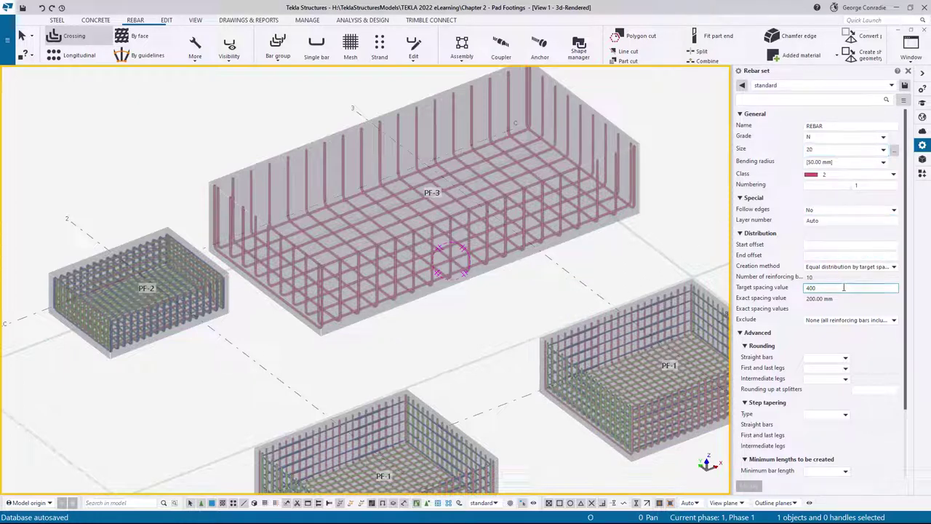
pyautogui.doubleClick(844, 287)
pyautogui.click(640, 183)
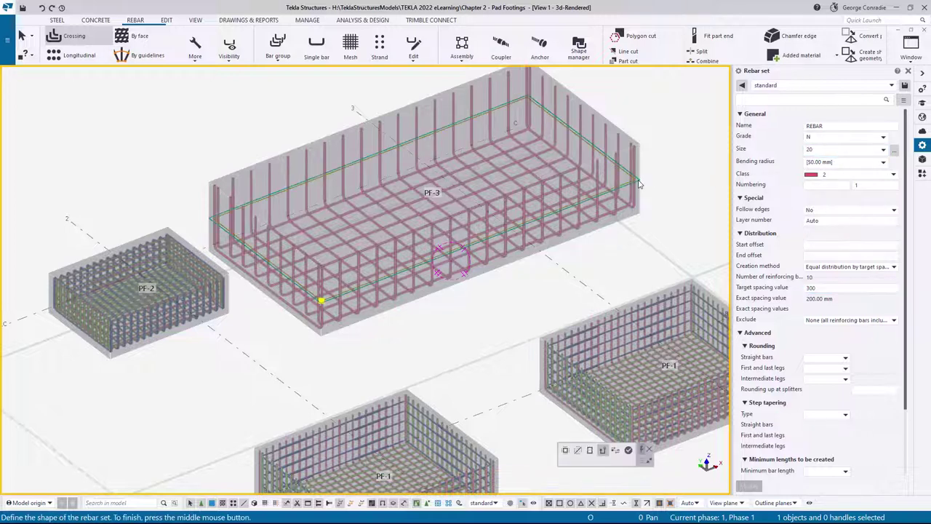
pyautogui.click(628, 449)
pyautogui.rightClick(672, 197)
pyautogui.click(688, 199)
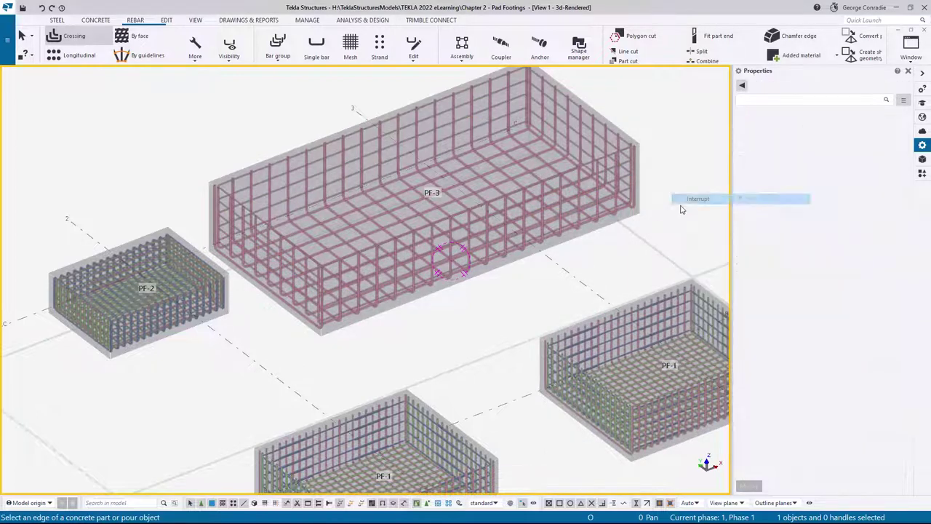
# Step: Inspect the bars at a corner of the PF-3 footing and select the size 20 horizontal rebar set
pyautogui.scroll(5, 650, 201)
pyautogui.keyDown('ctrl'); pyautogui.moveTo(546, 230); pyautogui.dragTo(540, 172, button='middle'); pyautogui.keyUp('ctrl')
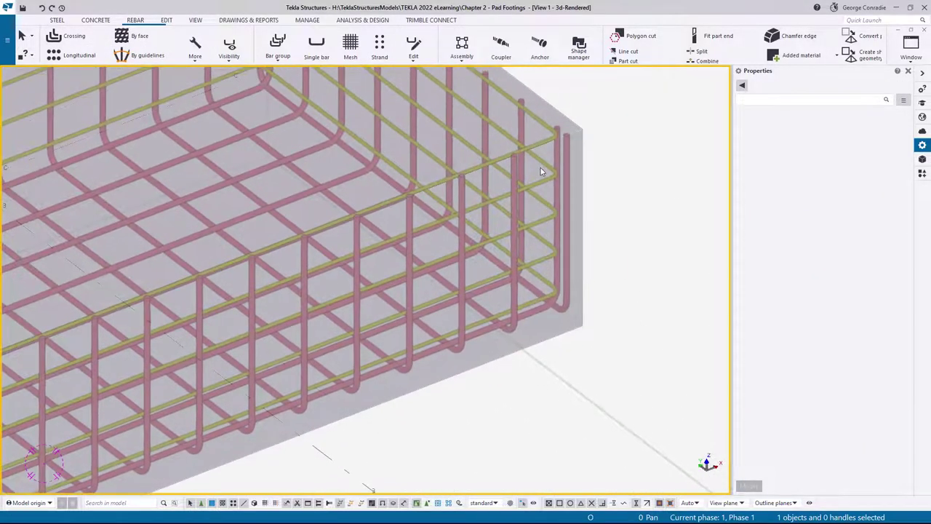
pyautogui.moveTo(545, 218)
pyautogui.keyDown('ctrl'); pyautogui.mouseDown(button='middle')
pyautogui.moveTo(545, 176)
pyautogui.moveTo(546, 197)
pyautogui.mouseUp(button='middle'); pyautogui.keyUp('ctrl')
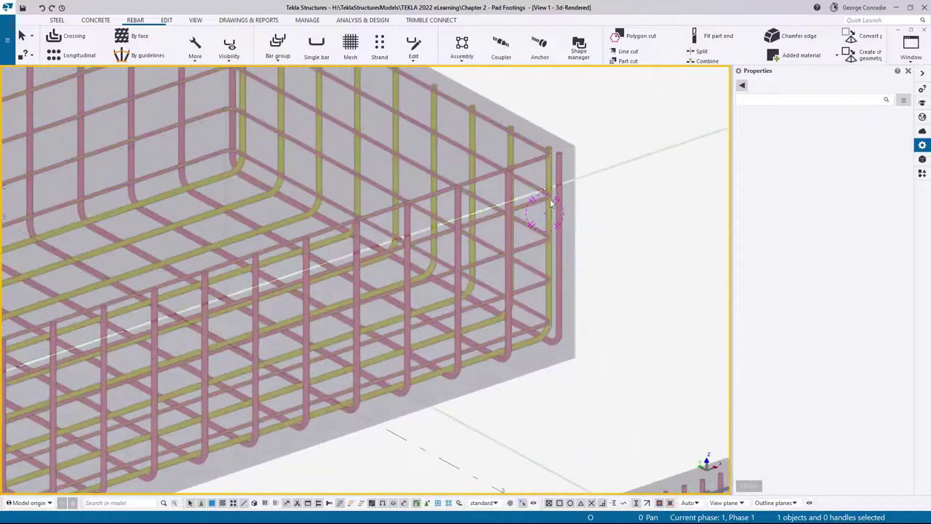
pyautogui.click(541, 243)
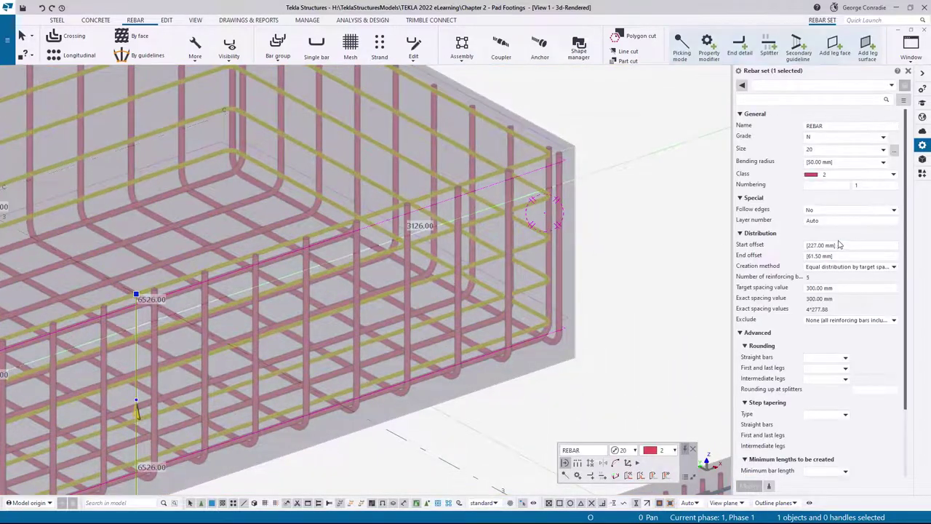
# Step: Set the horizontal rebar set's start and end offsets to 150 mm and apply the change
pyautogui.click(818, 246)
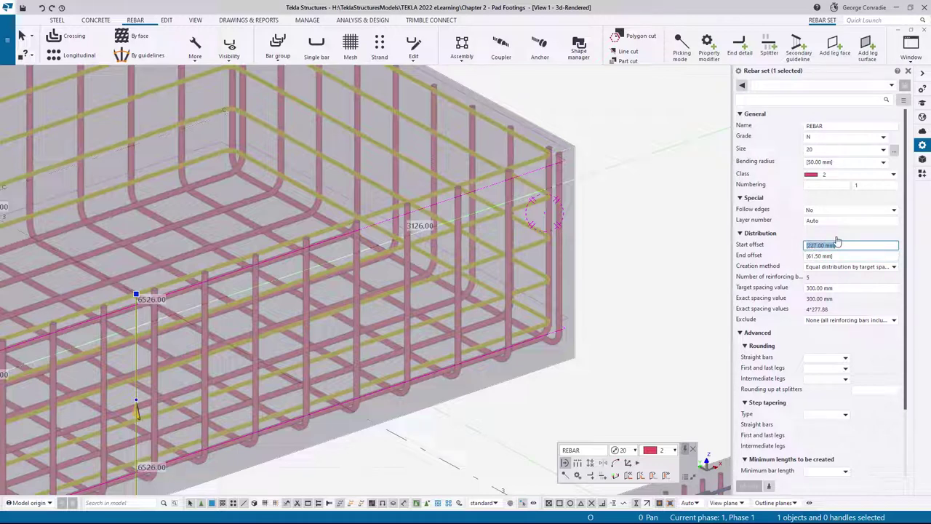
pyautogui.write('150')
pyautogui.press('Tab')
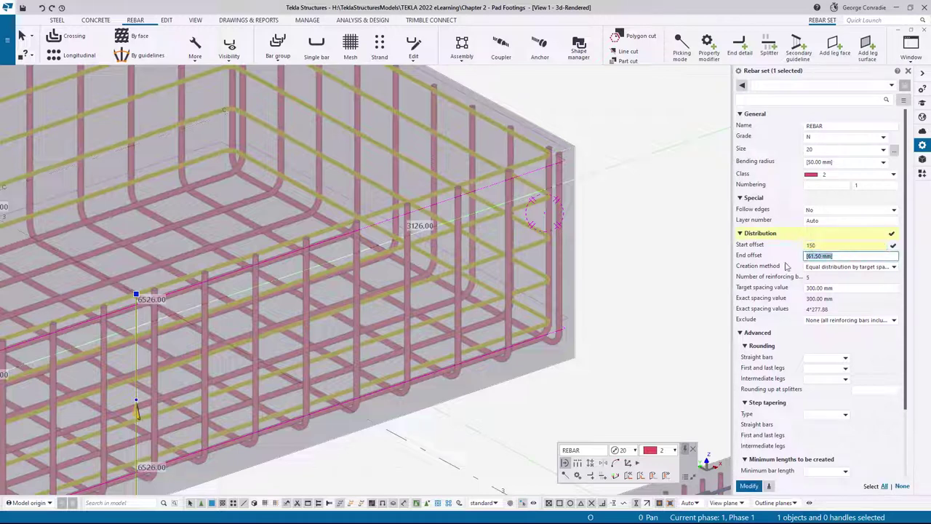
pyautogui.write('150')
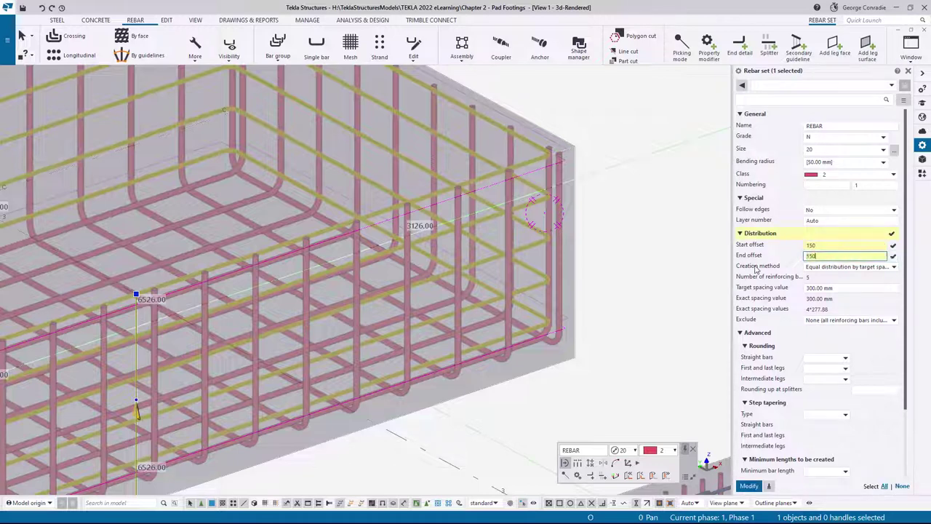
pyautogui.click(749, 486)
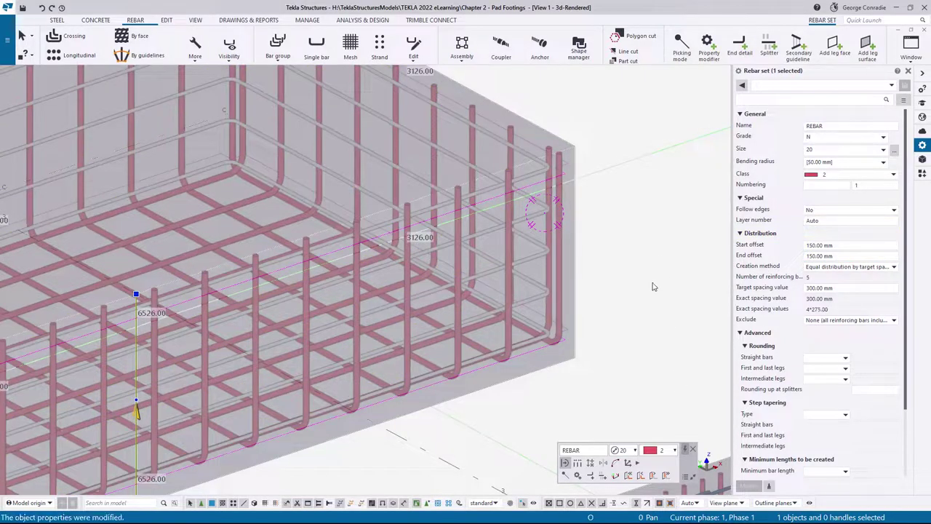
# Step: Set the horizontal rebar set's target spacing to 400 mm and its start and end offsets to 200 mm
pyautogui.click(811, 288)
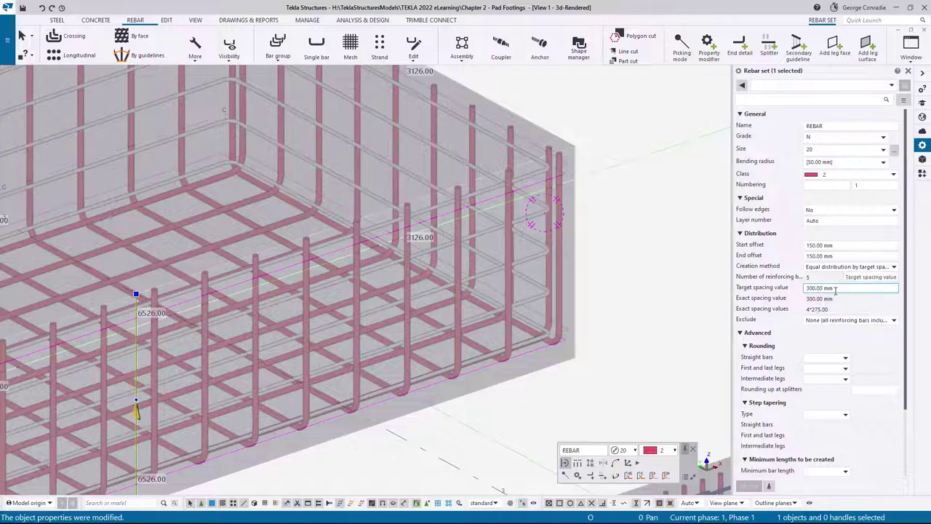
pyautogui.write('400')
pyautogui.press('Return')
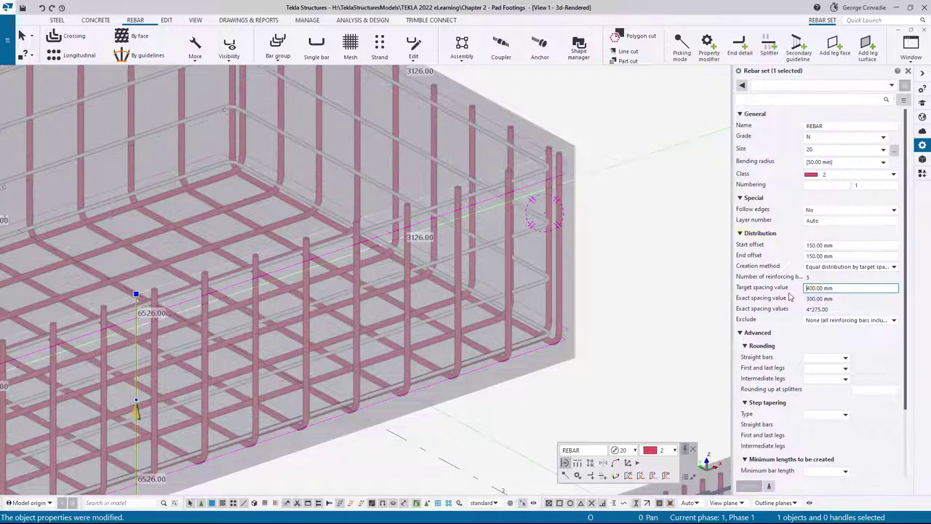
pyautogui.click(844, 245)
pyautogui.write('200')
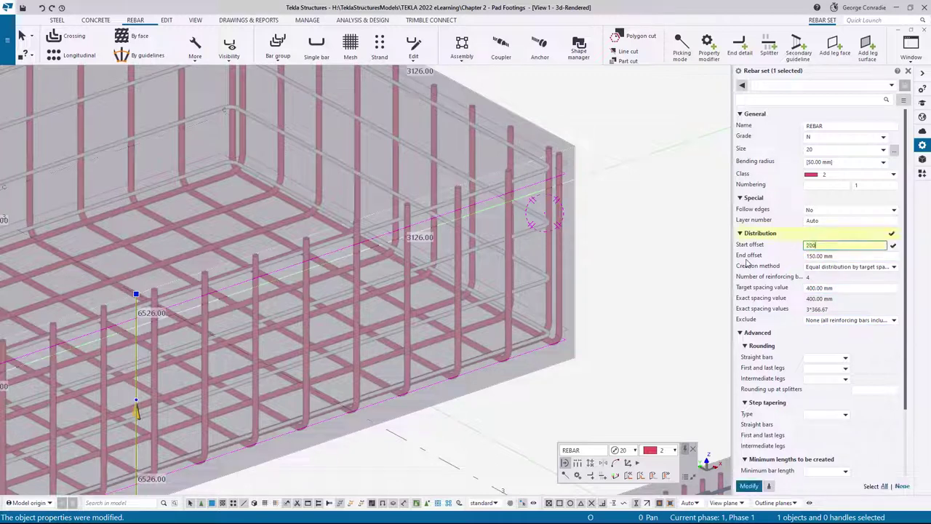
pyautogui.press('Tab')
pyautogui.write('2')
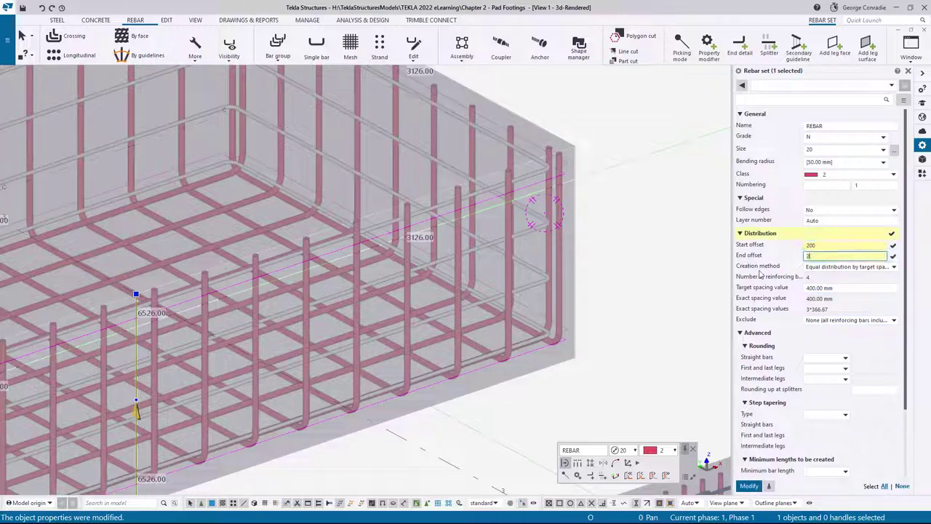
pyautogui.press('Return')
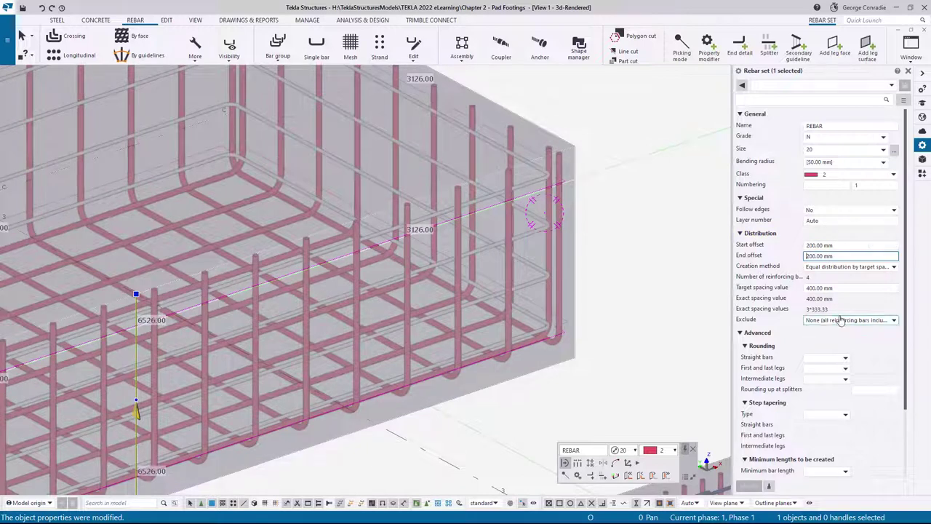
# Step: Set the PF-3 horizontal rebar set's target spacing to 250 mm and deselect the set
pyautogui.click(806, 288)
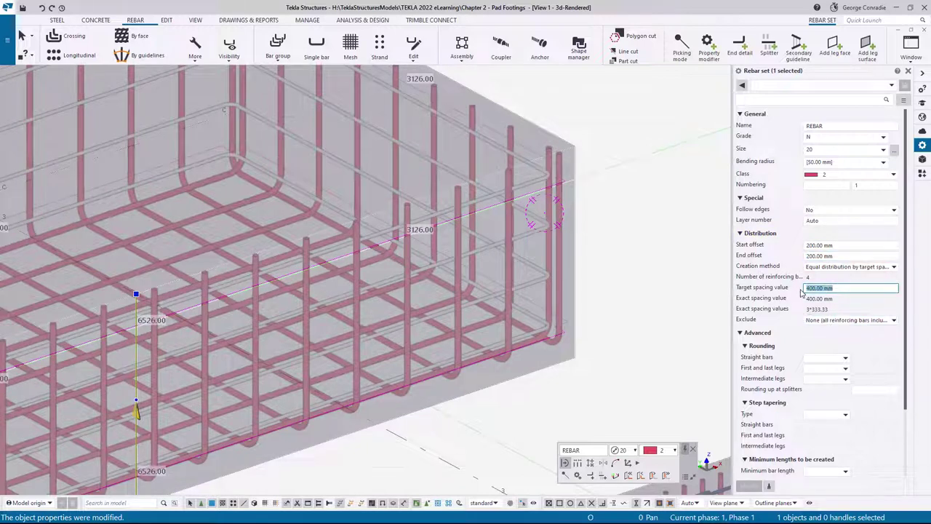
pyautogui.write('250')
pyautogui.press('Return')
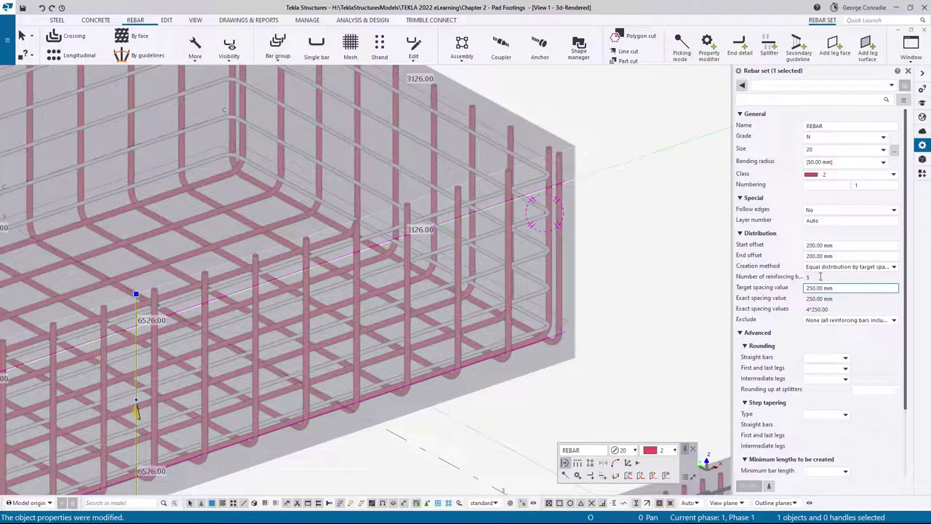
pyautogui.click(652, 323)
pyautogui.scroll(-8, 652, 323)
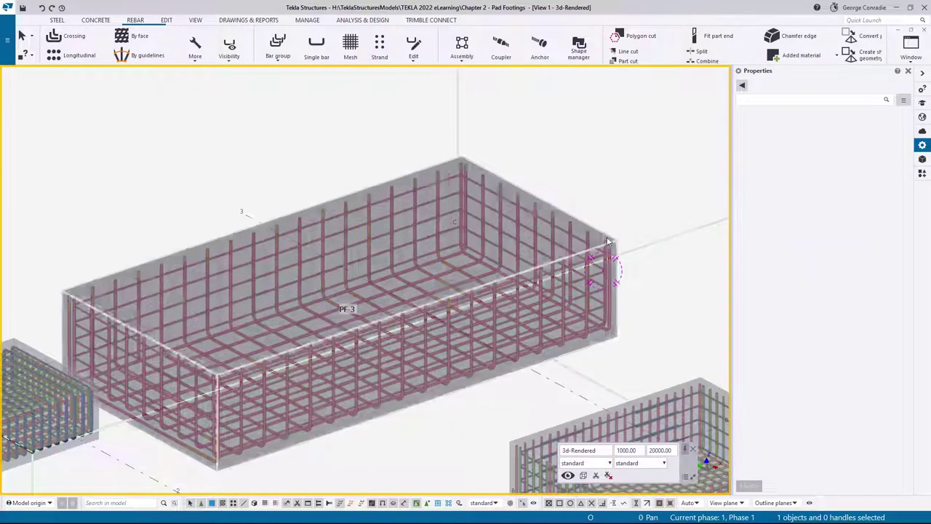
# Step: Assign class 3 to the size 32 rebar set running lengthwise in PF-3 and apply the change
pyautogui.scroll(5, 608, 241)
pyautogui.click(592, 227)
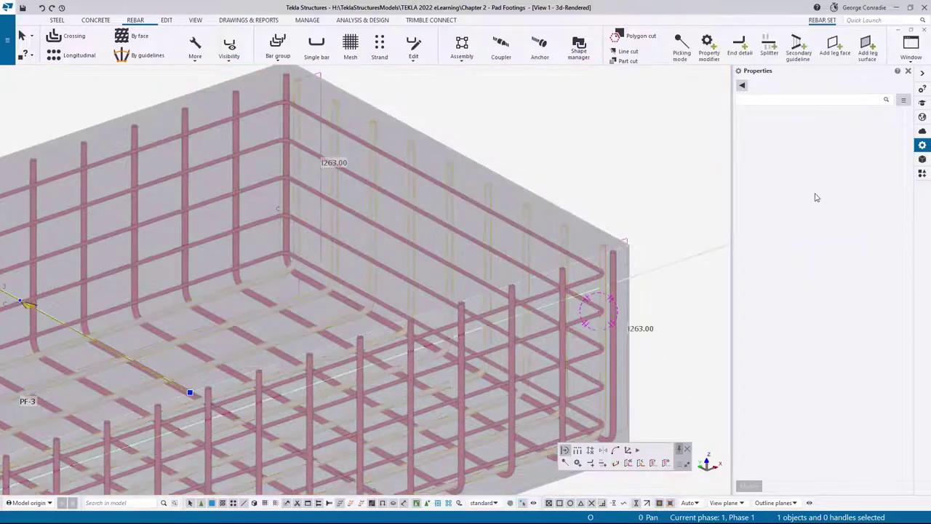
pyautogui.click(818, 175)
pyautogui.click(818, 218)
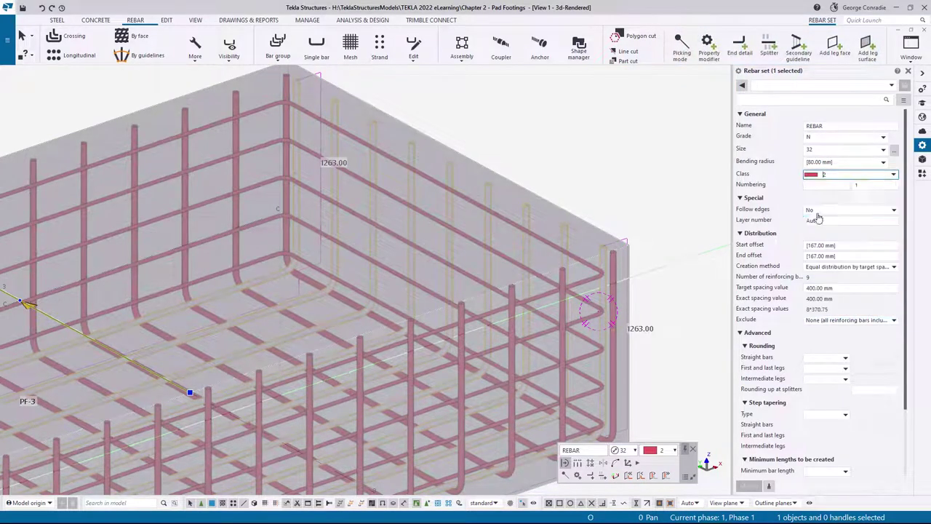
pyautogui.click(749, 485)
pyautogui.click(637, 291)
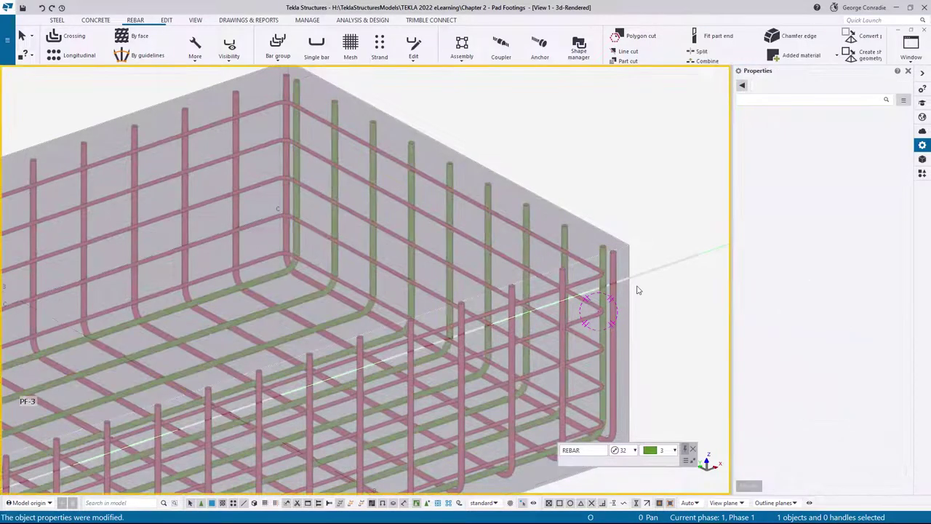
# Step: Assign class 4 to the size 32 rebar set running crosswise in PF-3 and apply the change
pyautogui.click(615, 301)
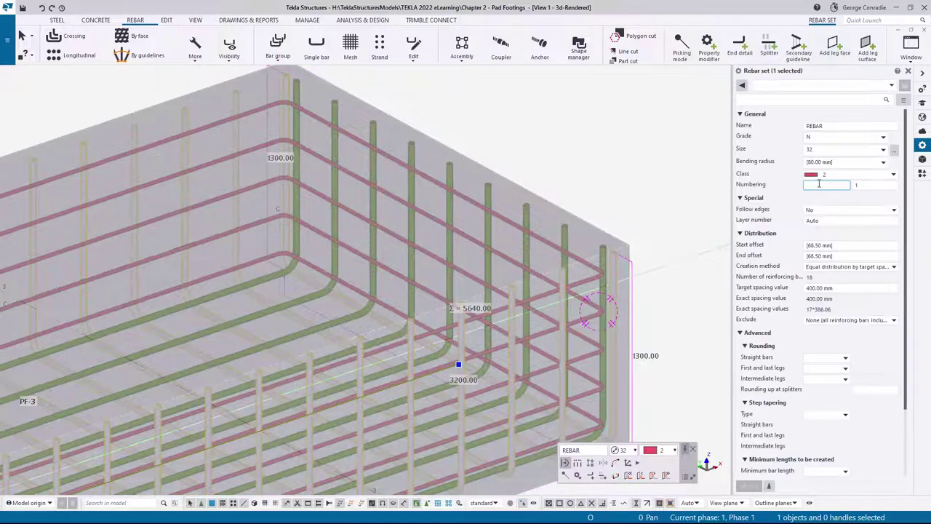
pyautogui.click(819, 174)
pyautogui.click(826, 220)
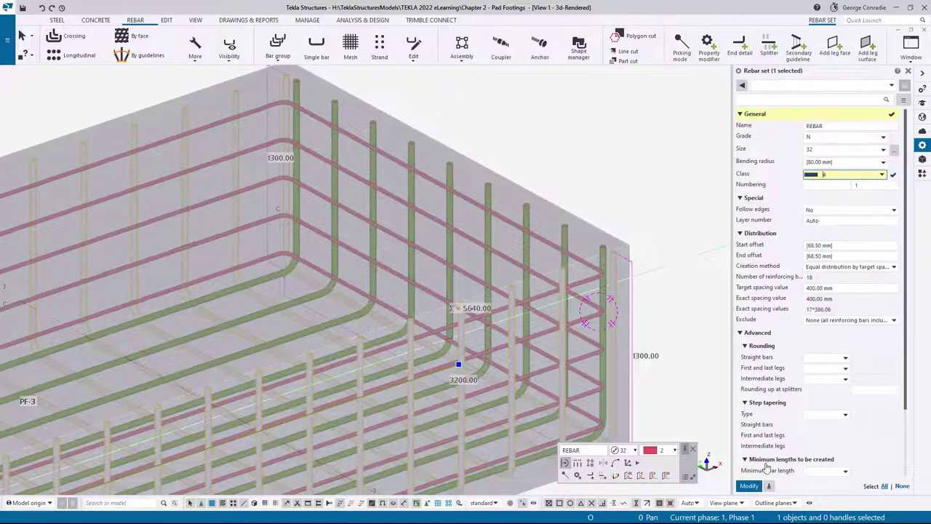
pyautogui.click(749, 486)
pyautogui.press('Escape')
pyautogui.scroll(-5, 619, 220)
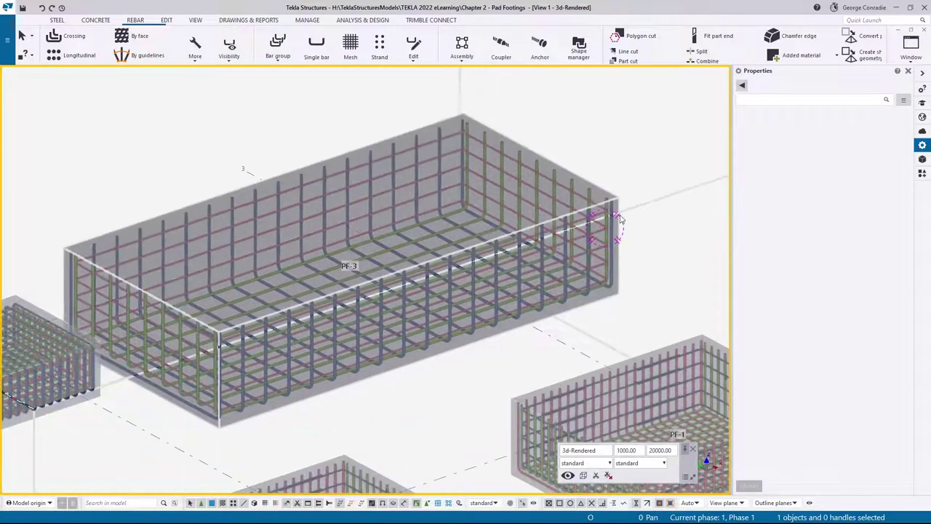
# Step: Examine the layout of the lengthwise and crosswise bars of PF-3 in plan view
pyautogui.keyDown('ctrl'); pyautogui.moveTo(620, 220); pyautogui.dragTo(306, 325, button='middle'); pyautogui.keyUp('ctrl')
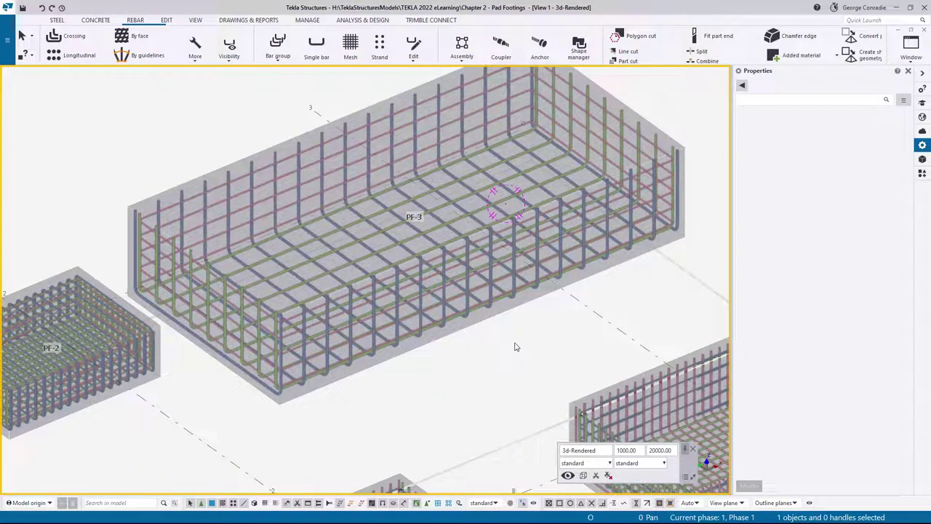
pyautogui.hotkey('ctrl', 'p')
pyautogui.scroll(6, 561, 121)
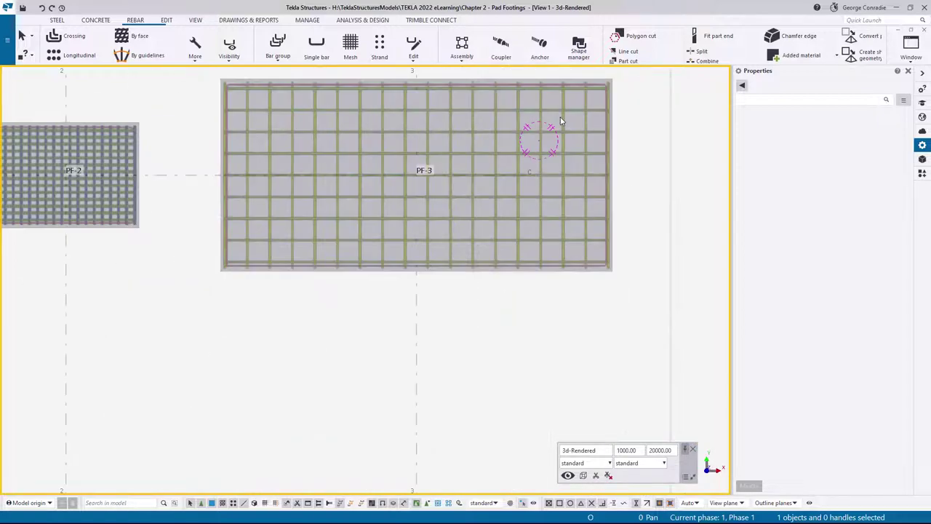
pyautogui.moveTo(458, 179); pyautogui.dragTo(498, 235, button='middle')
pyautogui.scroll(2, 430, 242)
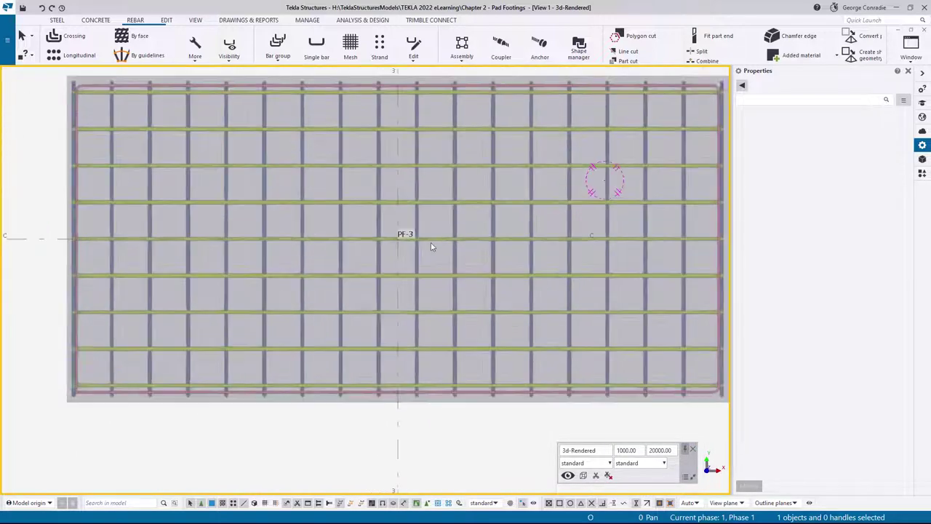
pyautogui.moveTo(431, 242); pyautogui.dragTo(477, 223, button='middle')
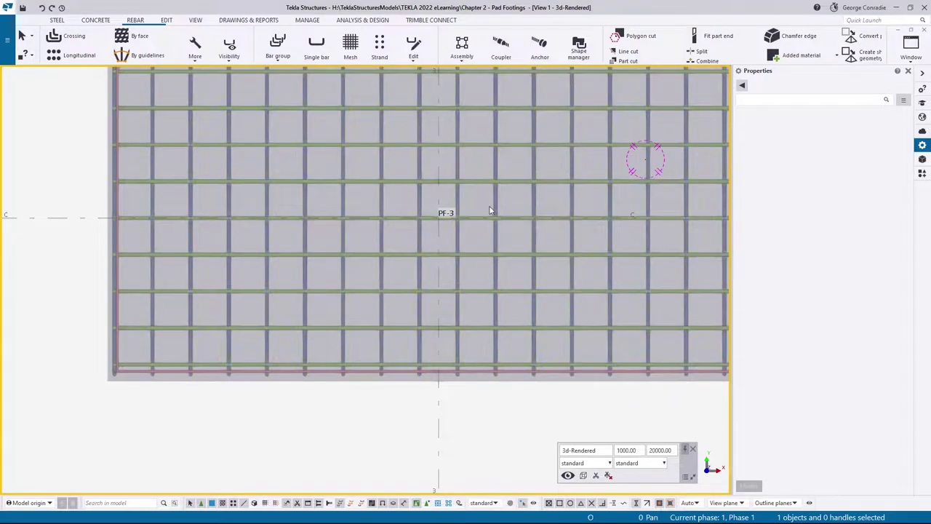
pyautogui.scroll(-3, 492, 204)
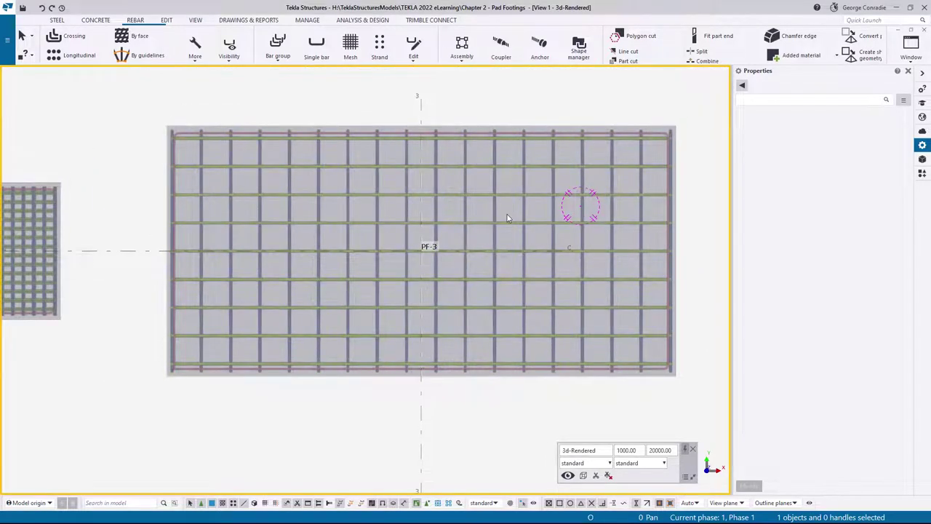
pyautogui.scroll(2, 507, 218)
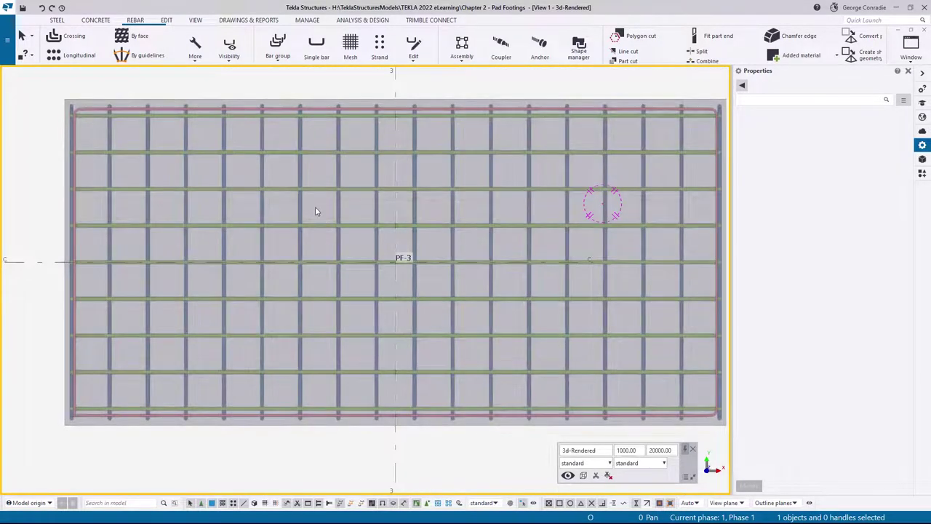
# Step: Prepare a property modifier for the crosswise class 4 bars: modify distribution Yes, equal distribution by target spacing value, 200 mm target spacing
pyautogui.click(491, 216)
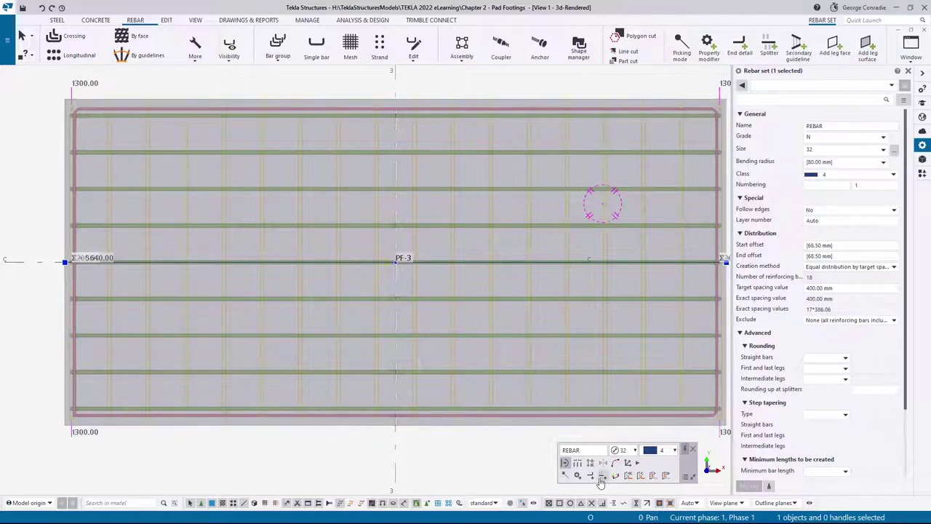
pyautogui.click(710, 47)
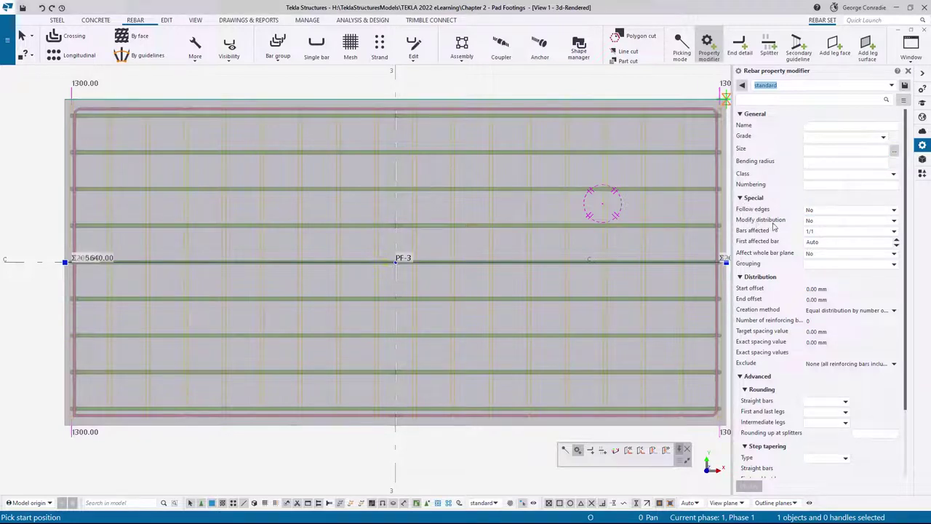
pyautogui.click(818, 227)
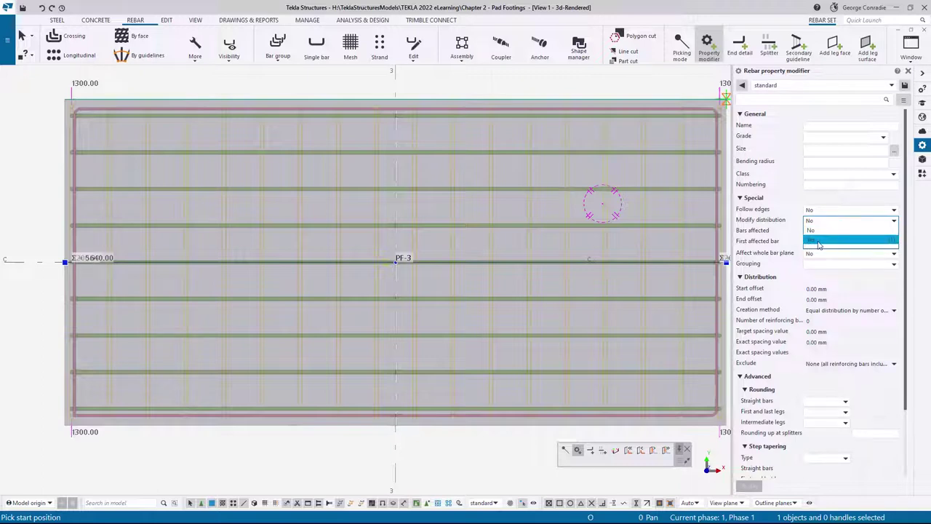
pyautogui.click(819, 240)
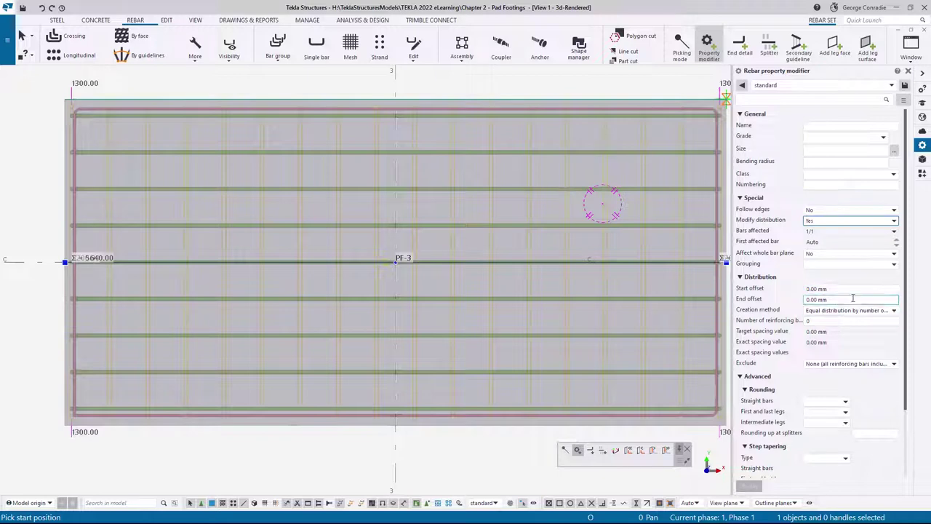
pyautogui.click(820, 312)
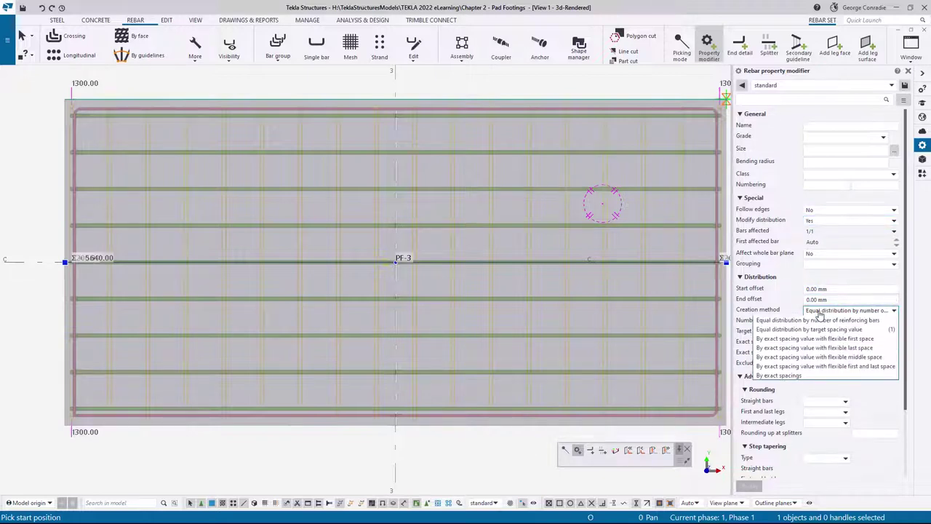
pyautogui.click(827, 332)
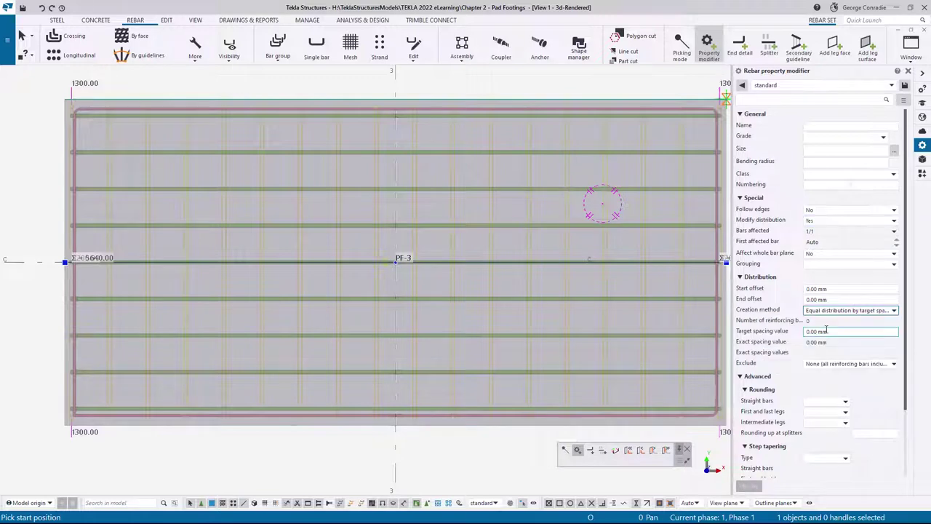
pyautogui.click(835, 332)
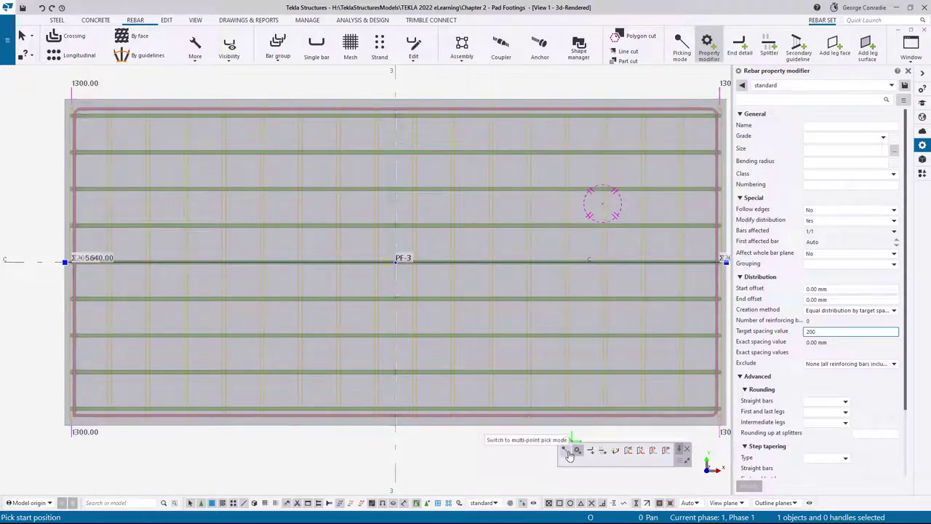
# Step: Place the property modifier with multi-point picking across the middle zone of the crosswise bars, centred on grid line 3, and end the command
pyautogui.click(683, 55)
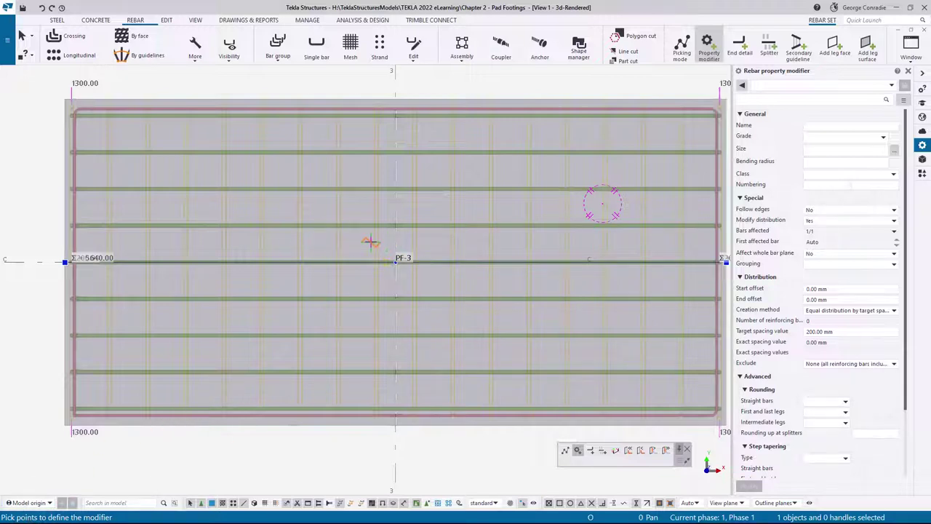
pyautogui.click(299, 246)
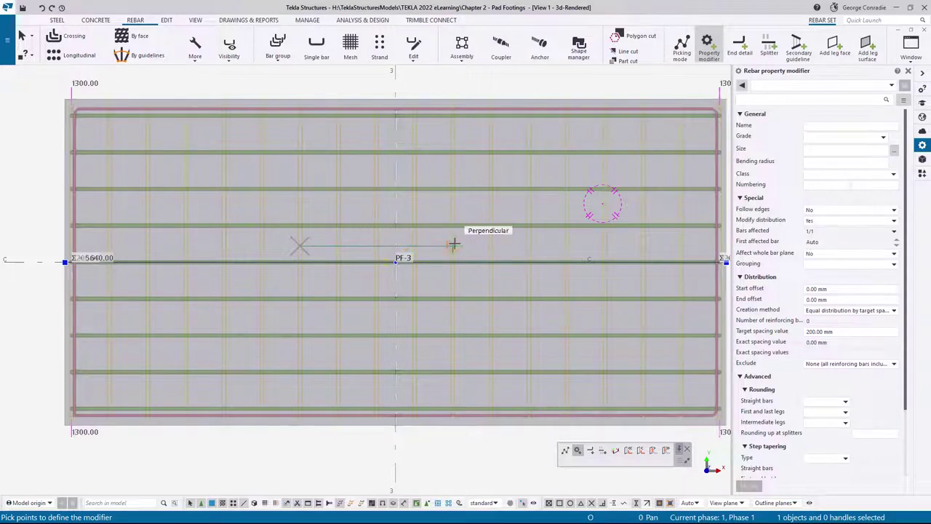
pyautogui.click(489, 247)
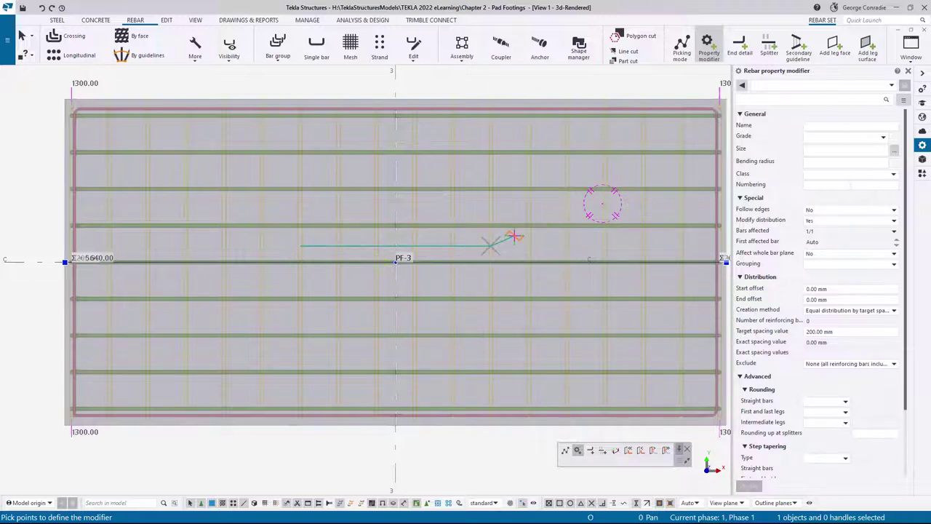
pyautogui.middleClick(509, 243)
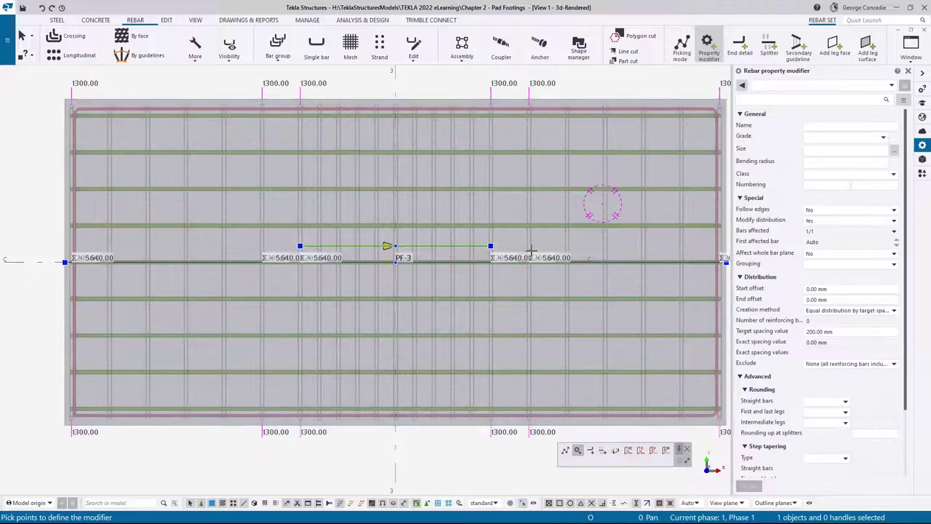
pyautogui.rightClick(556, 248)
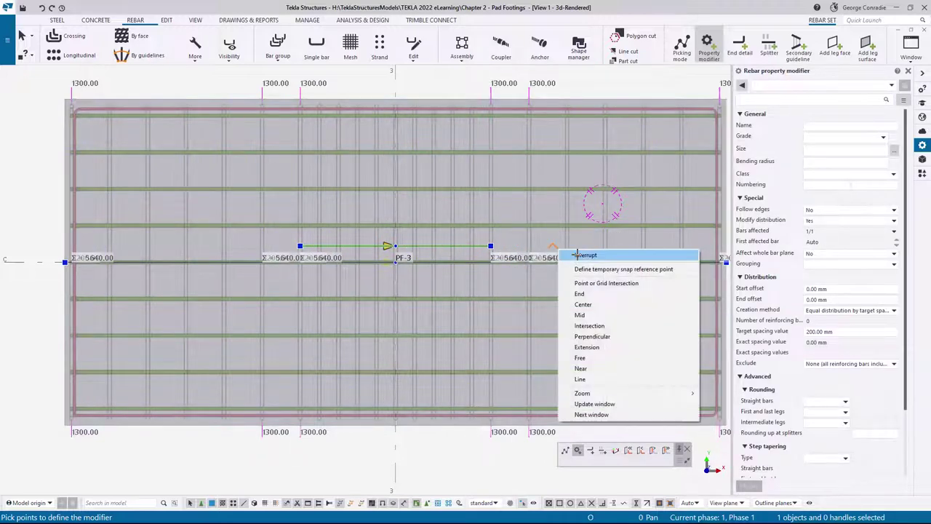
pyautogui.click(582, 252)
pyautogui.rightClick(584, 256)
pyautogui.click(582, 257)
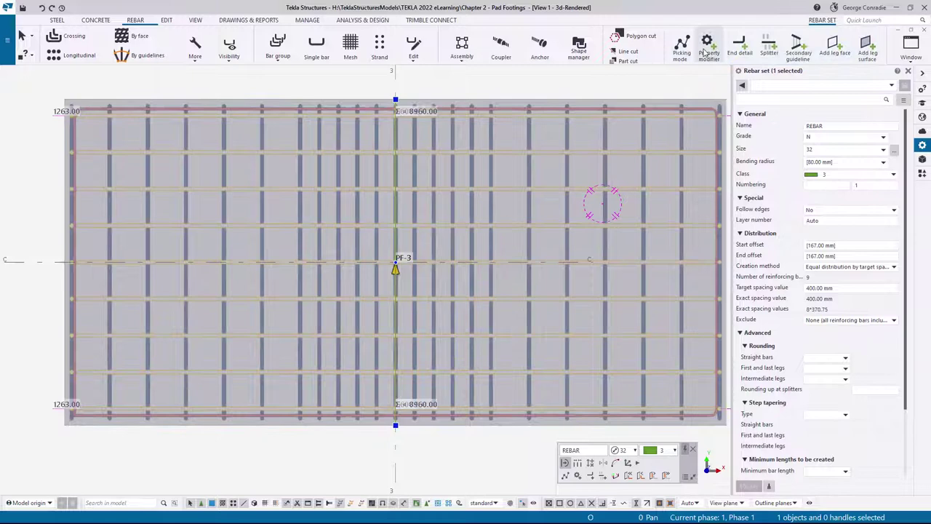
# Step: Add a property modifier with 200 mm target spacing across the middle zone of the lengthwise class 3 bars and check PF-3 in 3D
pyautogui.click(706, 50)
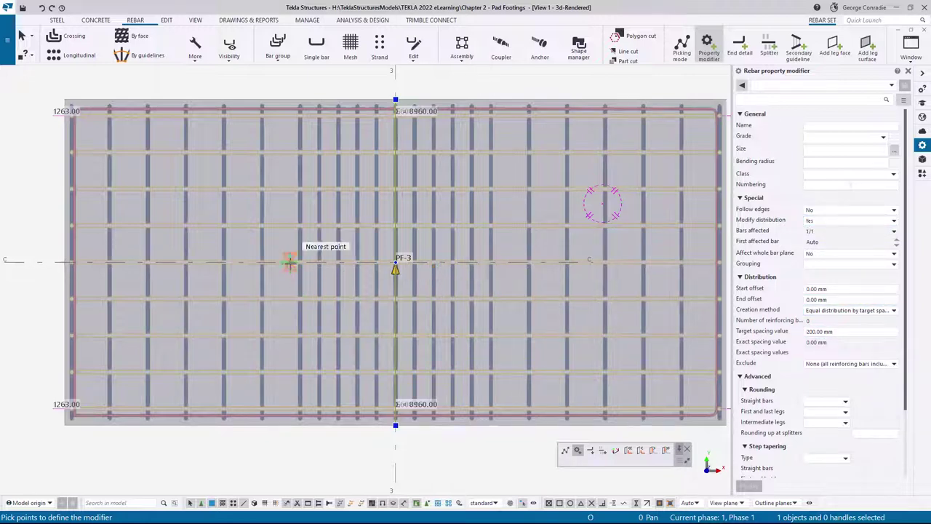
pyautogui.click(287, 190)
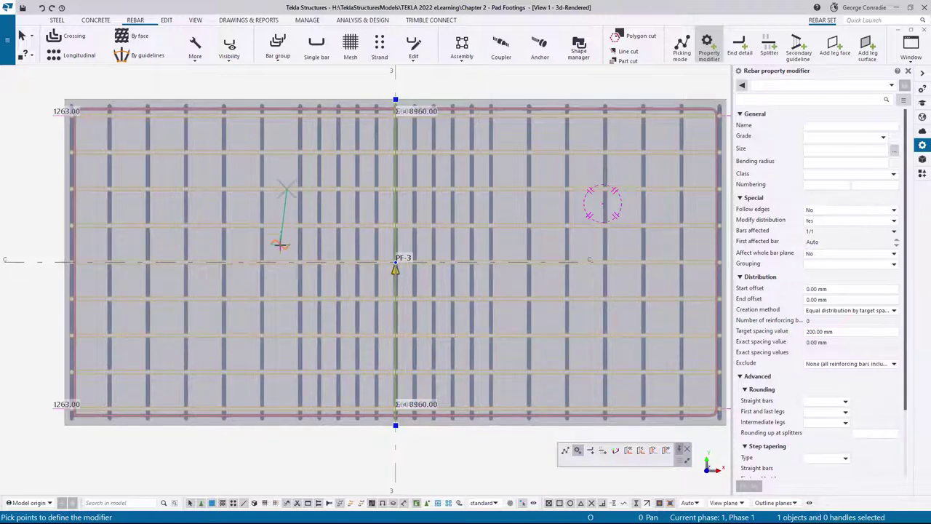
pyautogui.click(285, 336)
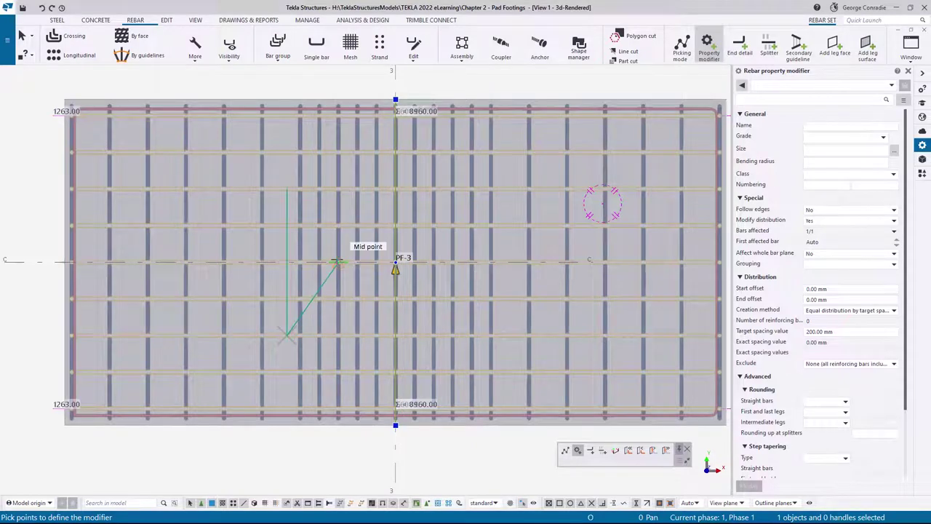
pyautogui.click(337, 260)
pyautogui.rightClick(462, 211)
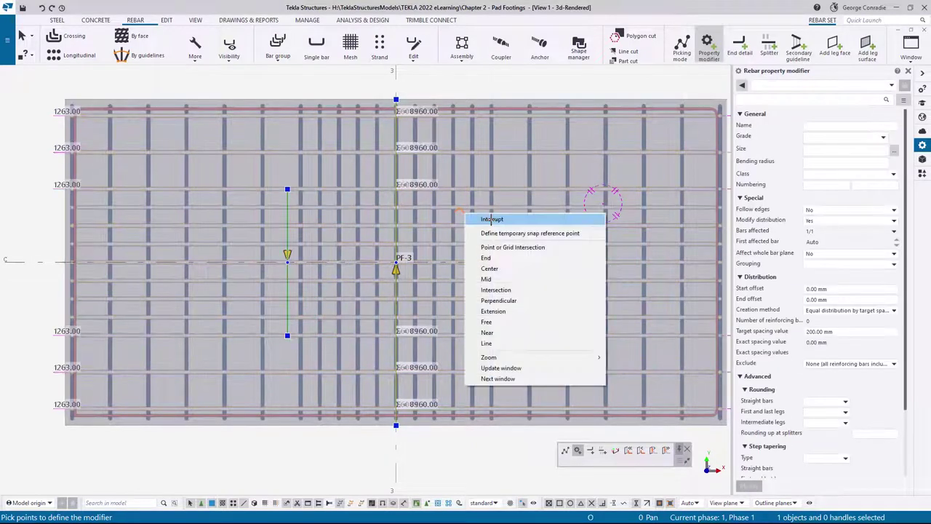
pyautogui.click(486, 219)
pyautogui.scroll(-2, 482, 432)
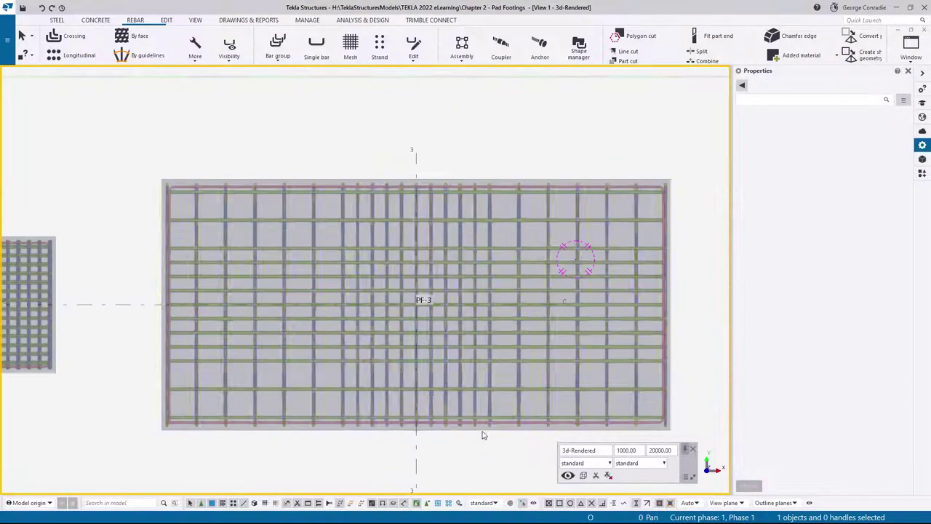
pyautogui.moveTo(482, 432)
pyautogui.keyDown('ctrl'); pyautogui.mouseDown(button='middle')
pyautogui.moveTo(537, 335)
pyautogui.moveTo(407, 381)
pyautogui.moveTo(403, 334)
pyautogui.moveTo(406, 354)
pyautogui.mouseUp(button='middle'); pyautogui.keyUp('ctrl')
pyautogui.scroll(3, 405, 384)
pyautogui.scroll(-2, 403, 356)
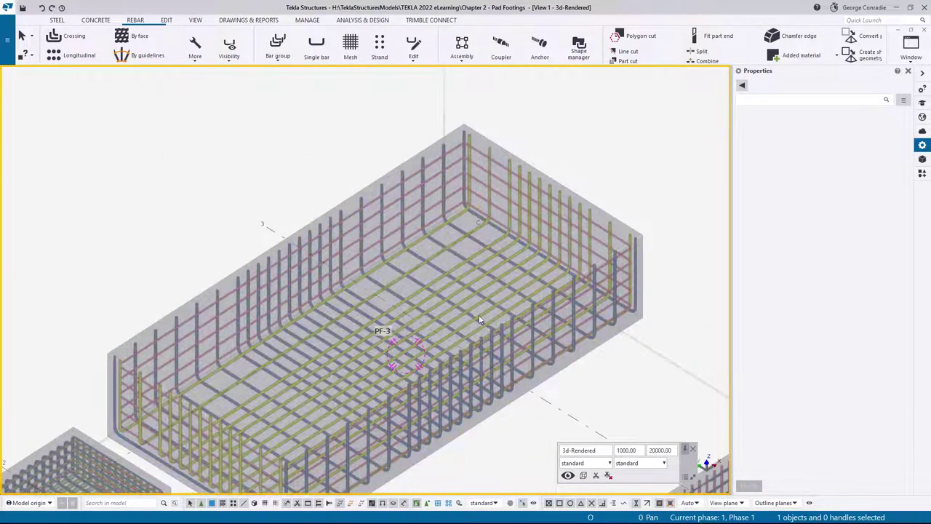
pyautogui.scroll(-2, 480, 320)
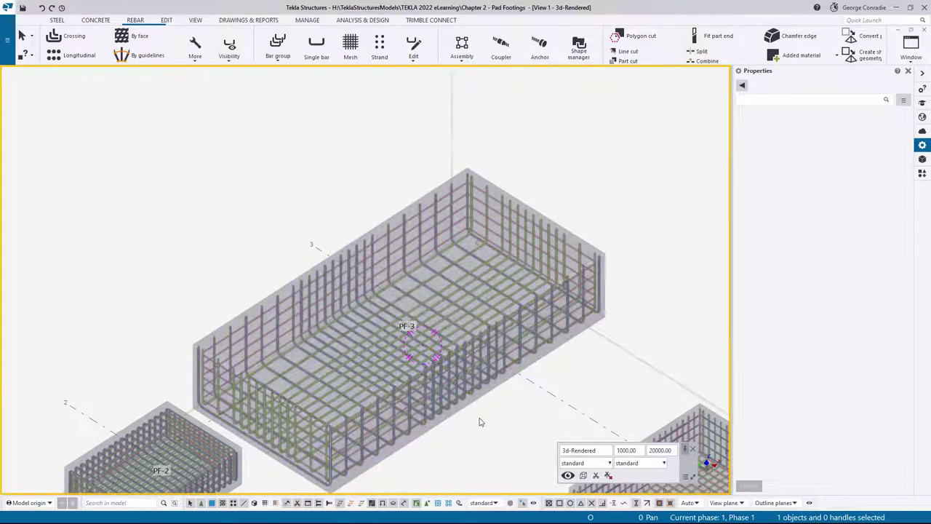
# Step: Try deleting the property modifier in the middle zone of PF-3's crosswise class 4 bars, and undo the deletion
pyautogui.scroll(3, 485, 420)
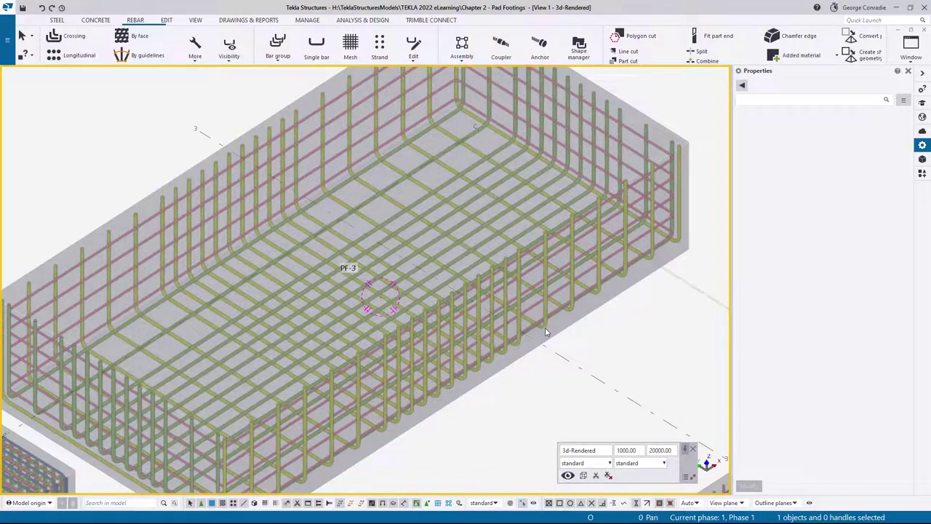
pyautogui.click(546, 333)
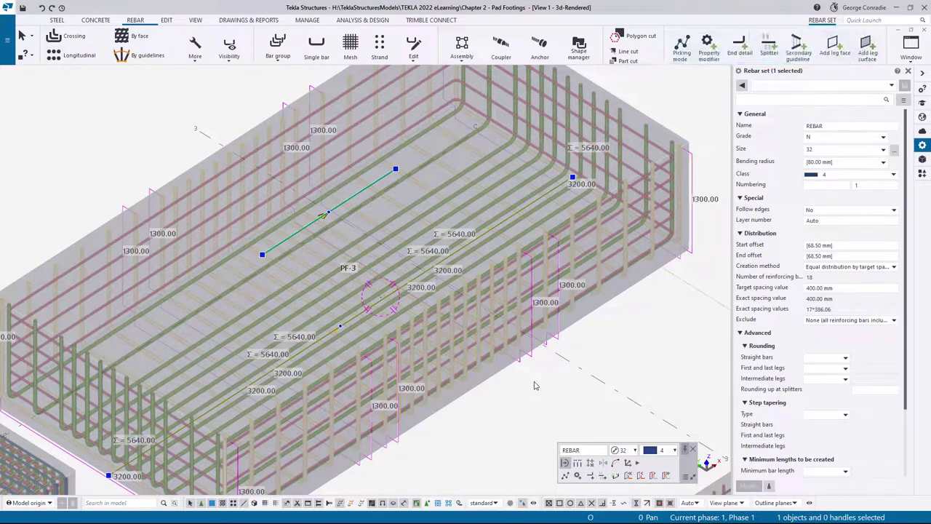
pyautogui.click(361, 190)
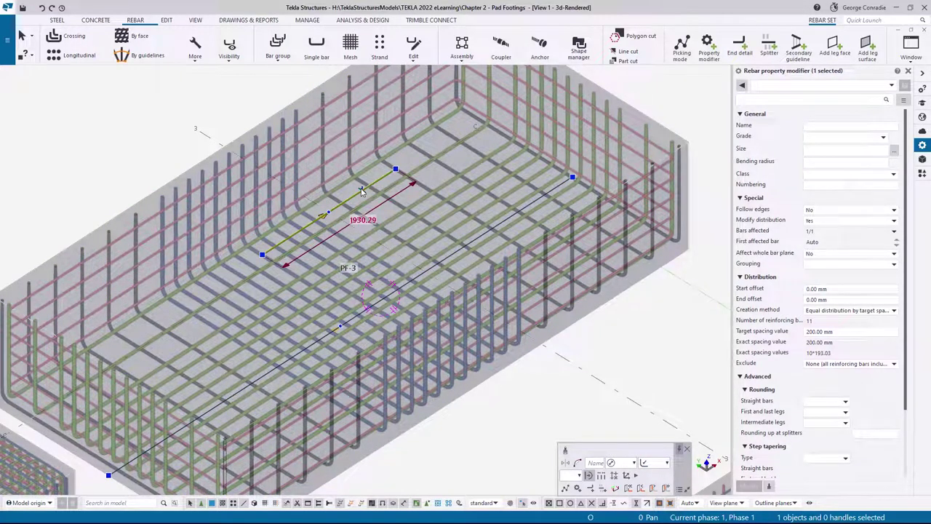
pyautogui.press('Delete')
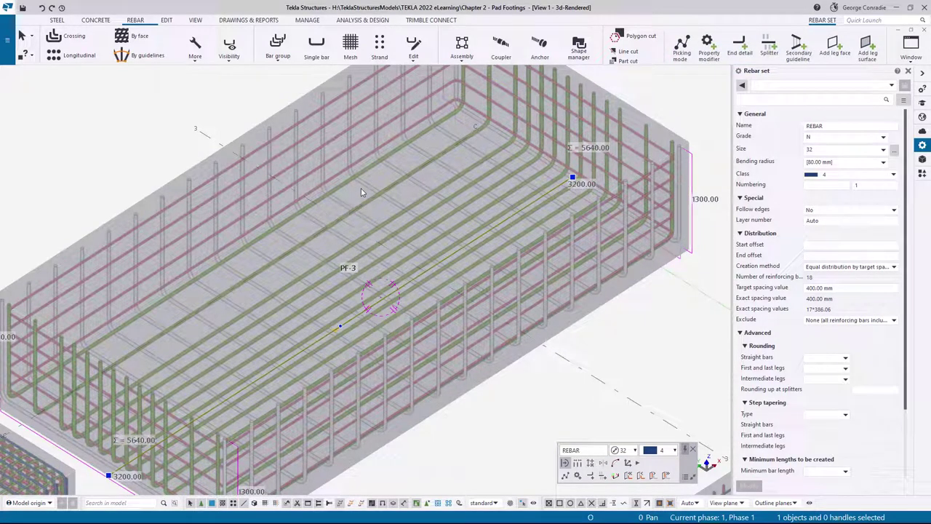
pyautogui.click(623, 328)
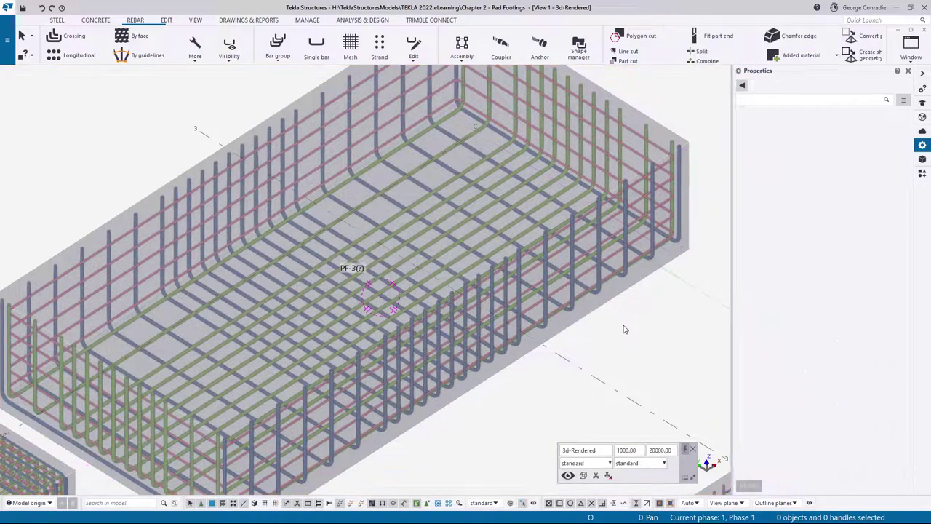
pyautogui.click(458, 240)
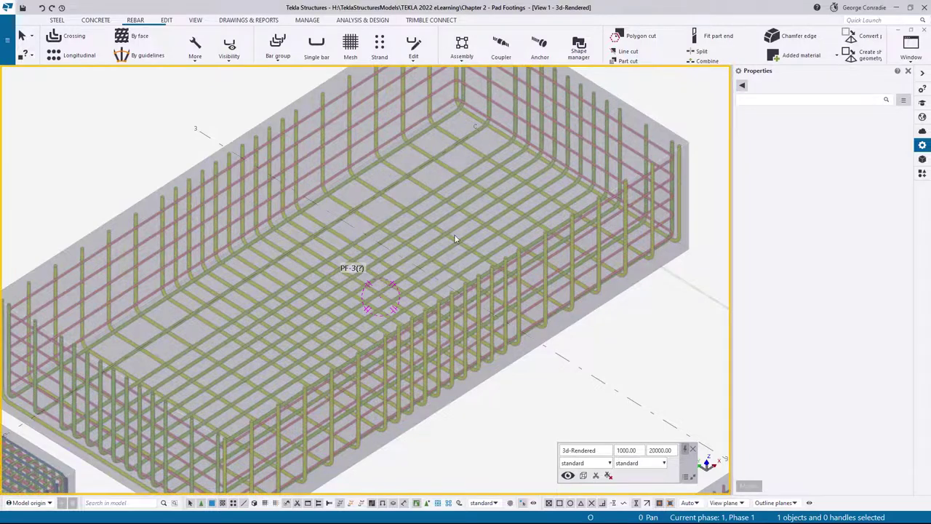
# Step: Start the Batch editor and pick the reinforced PF-3 footing on grid line 3 as the source assembly
pyautogui.scroll(-4, 455, 239)
pyautogui.scroll(-3, 455, 238)
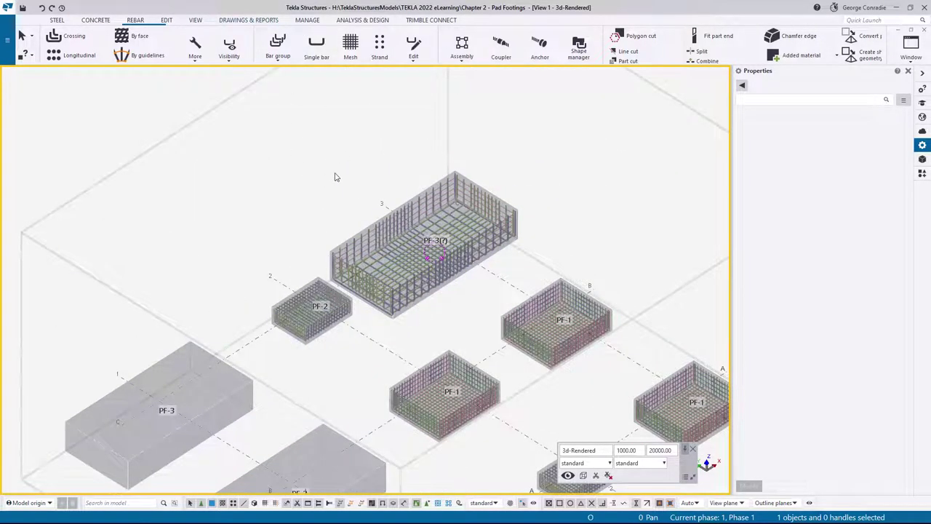
pyautogui.moveTo(439, 247); pyautogui.dragTo(500, 216, button='middle')
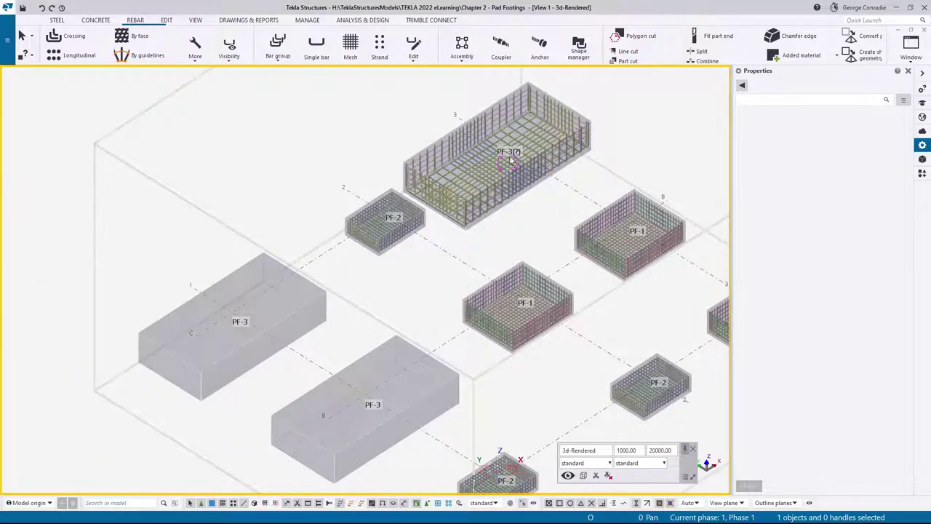
pyautogui.moveTo(513, 228); pyautogui.dragTo(480, 242, button='middle')
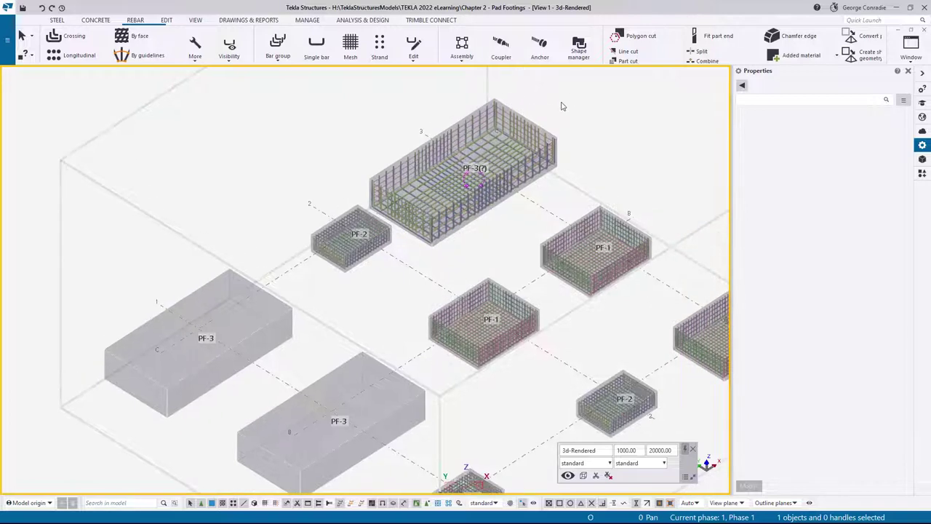
pyautogui.click(168, 20)
pyautogui.click(612, 46)
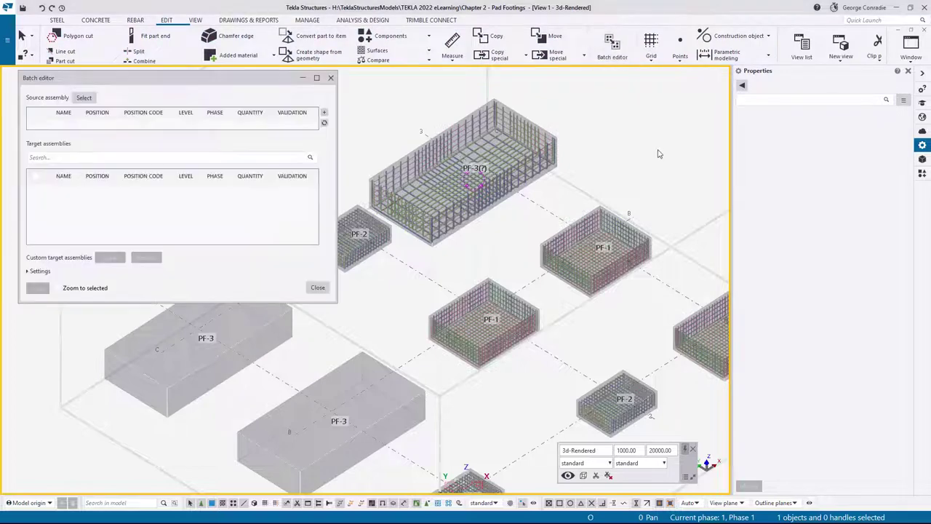
pyautogui.moveTo(648, 168); pyautogui.dragTo(672, 161, button='middle')
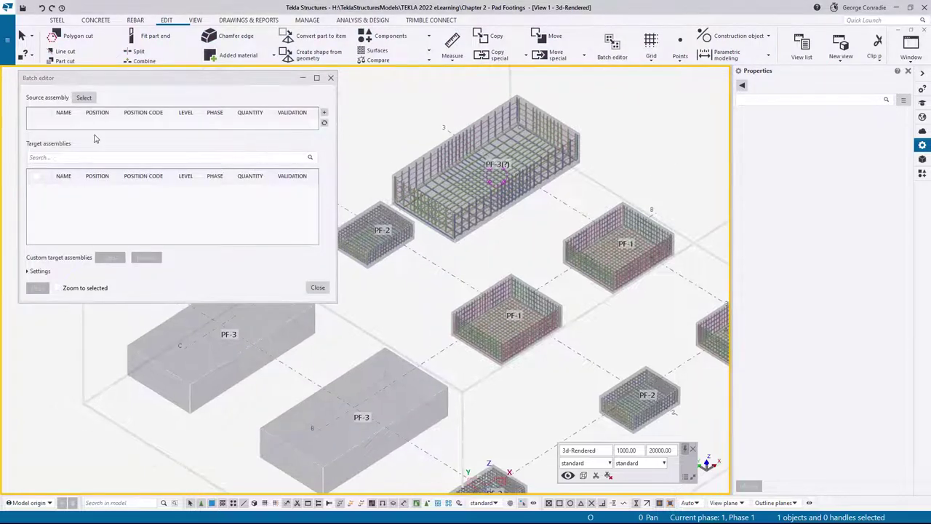
pyautogui.click(89, 102)
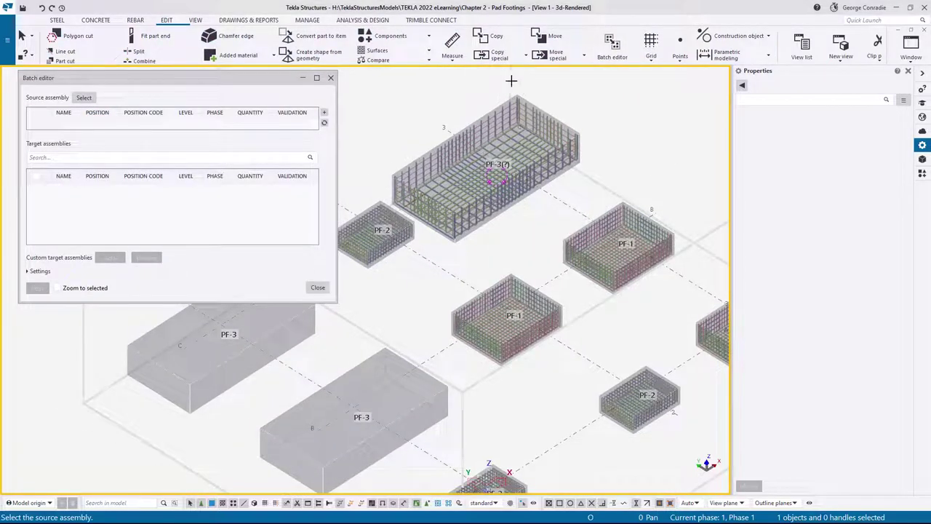
pyautogui.click(611, 93)
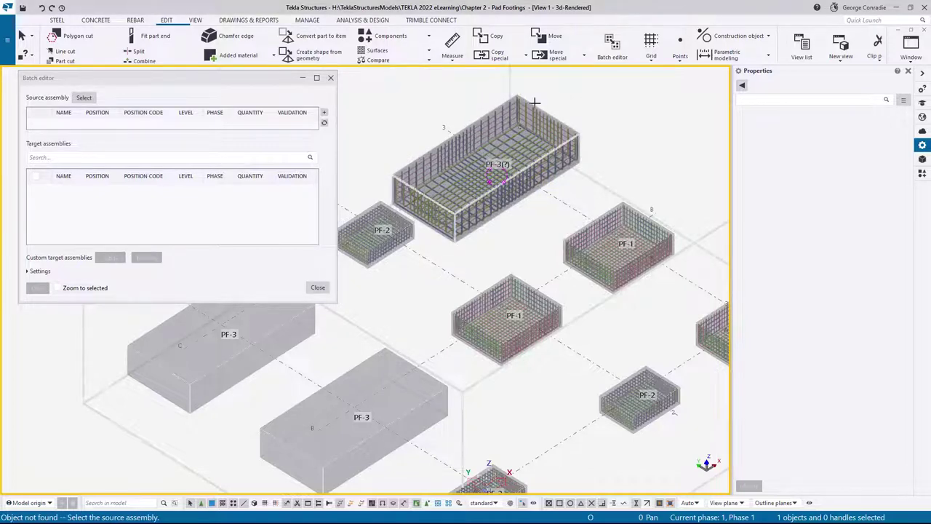
pyautogui.click(211, 367)
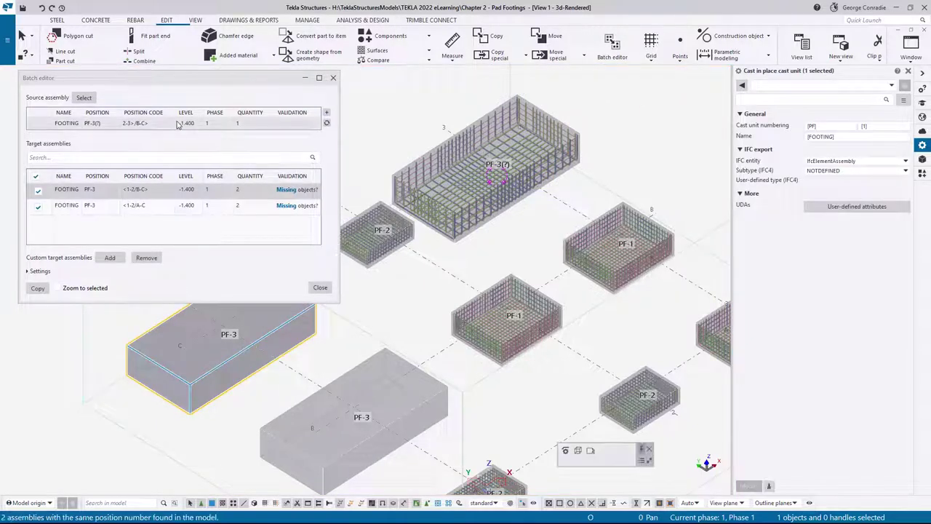
# Step: Check both target PF-3 footings, copy the source reinforcement to them, and close the Batch editor
pyautogui.click(155, 206)
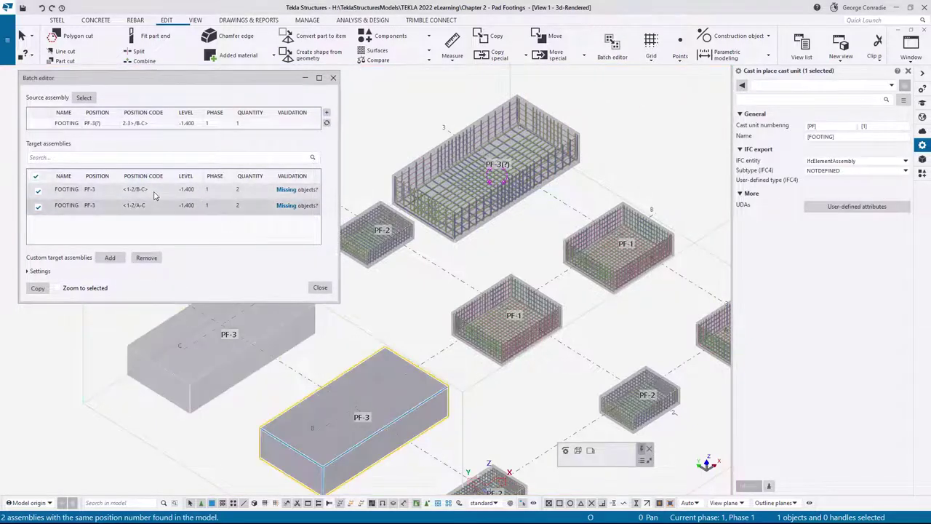
pyautogui.click(155, 192)
pyautogui.click(154, 205)
pyautogui.click(153, 190)
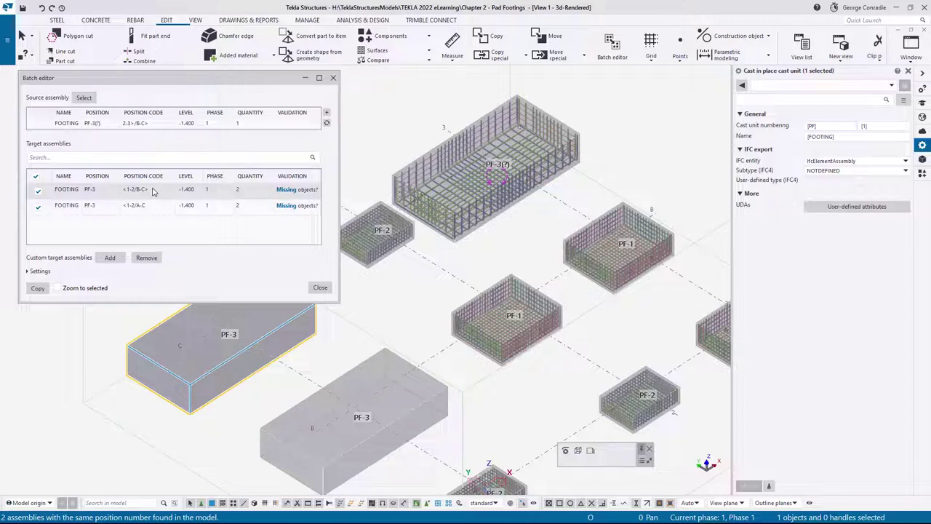
pyautogui.click(153, 205)
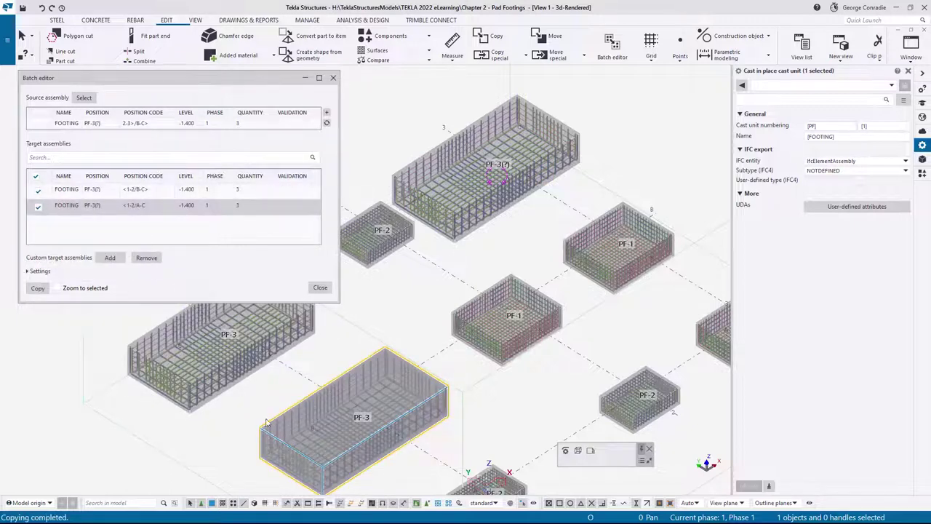
pyautogui.click(332, 78)
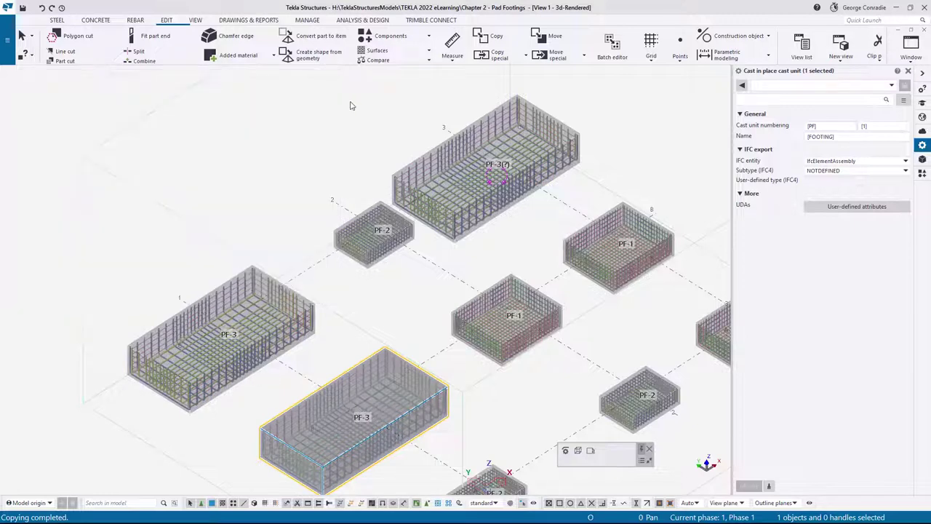
pyautogui.rightClick(349, 102)
pyautogui.click(377, 108)
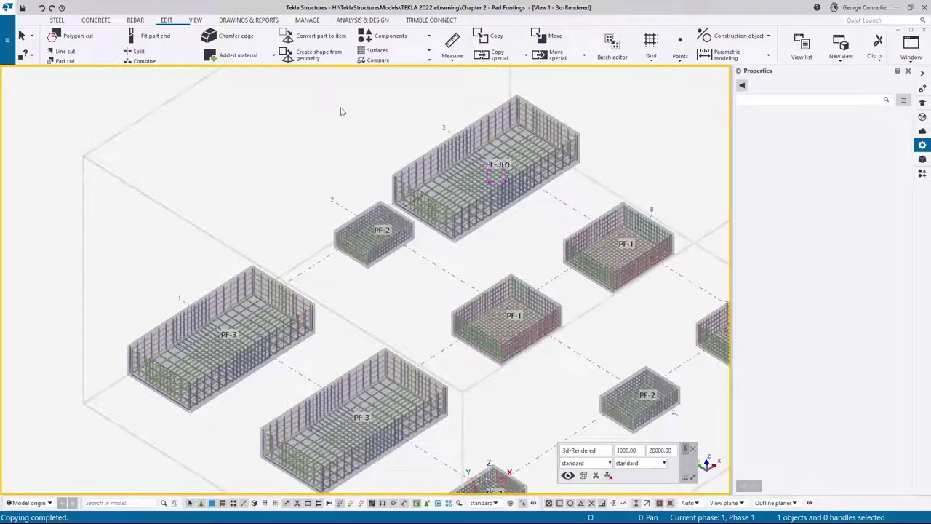
# Step: Number the modified objects and review all the reinforced pad footings in 3D
pyautogui.click(251, 20)
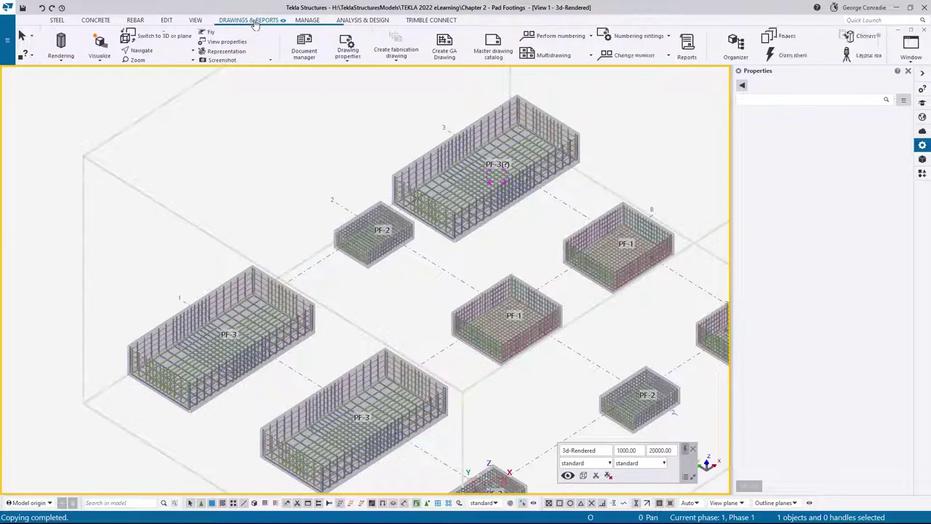
pyautogui.click(305, 41)
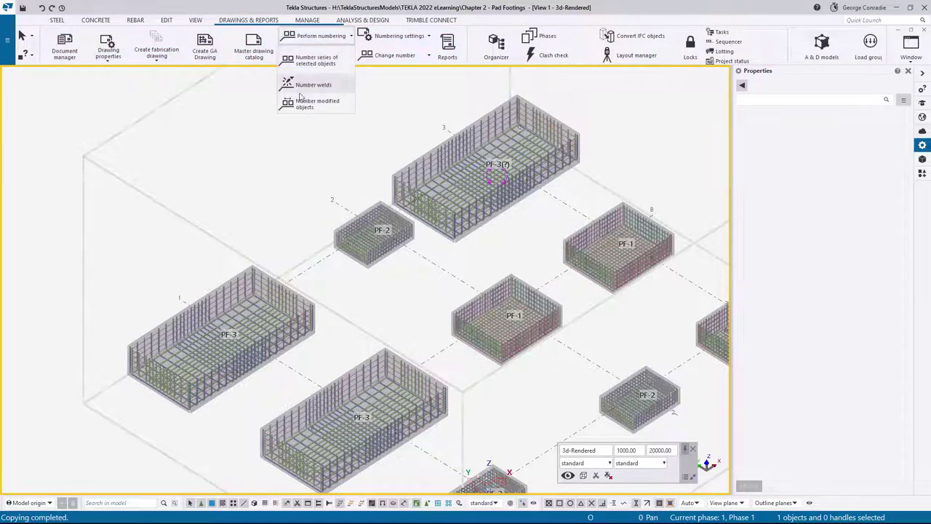
pyautogui.click(304, 104)
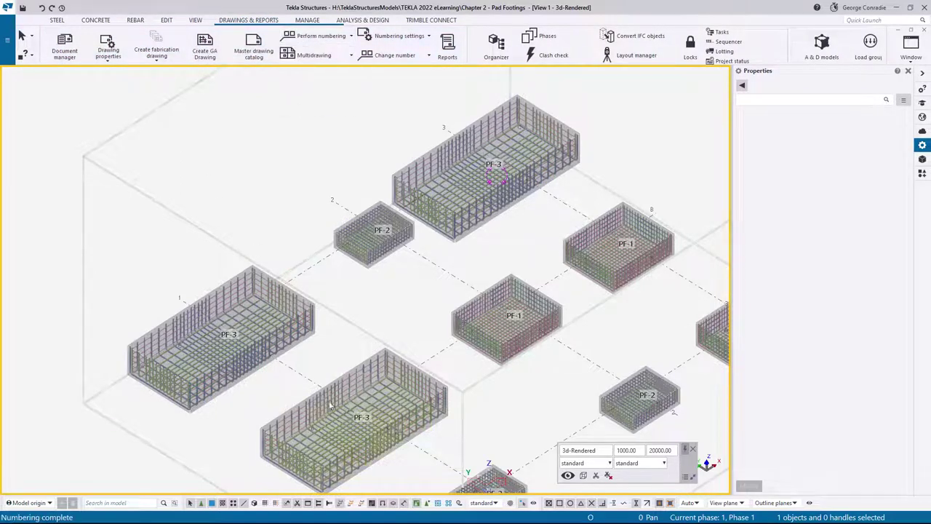
pyautogui.scroll(-3, 448, 287)
pyautogui.moveTo(448, 286)
pyautogui.keyDown('ctrl'); pyautogui.mouseDown(button='middle')
pyautogui.moveTo(342, 232)
pyautogui.moveTo(275, 182)
pyautogui.moveTo(356, 316)
pyautogui.mouseUp(button='middle'); pyautogui.keyUp('ctrl')
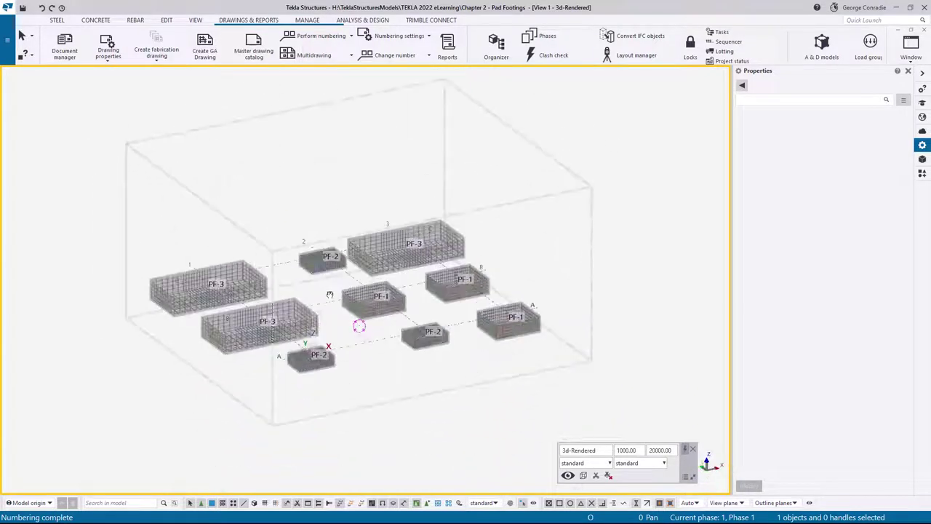
pyautogui.scroll(4, 363, 320)
pyautogui.scroll(1, 378, 328)
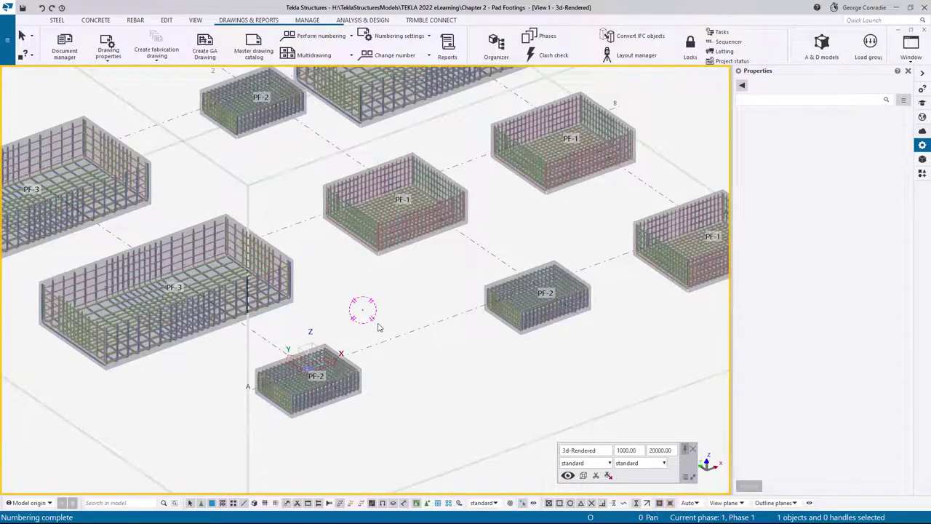
pyautogui.scroll(-1, 377, 328)
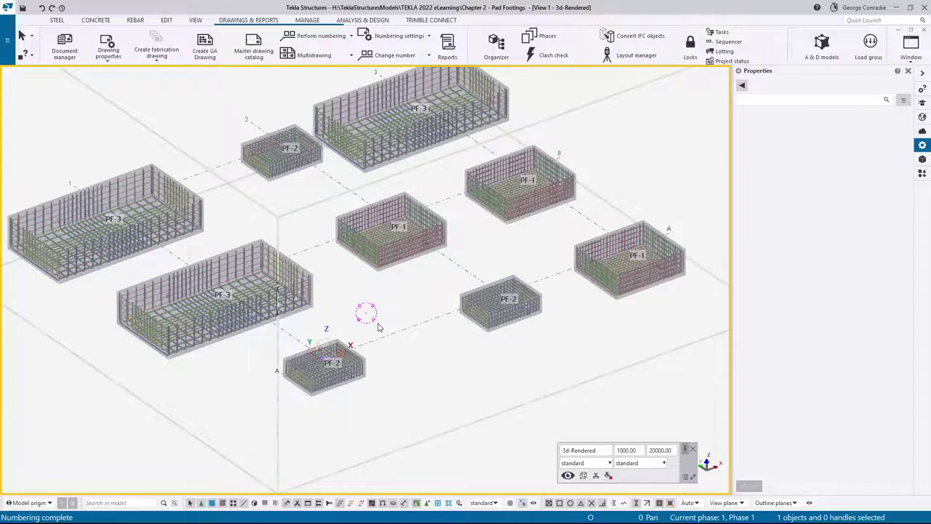